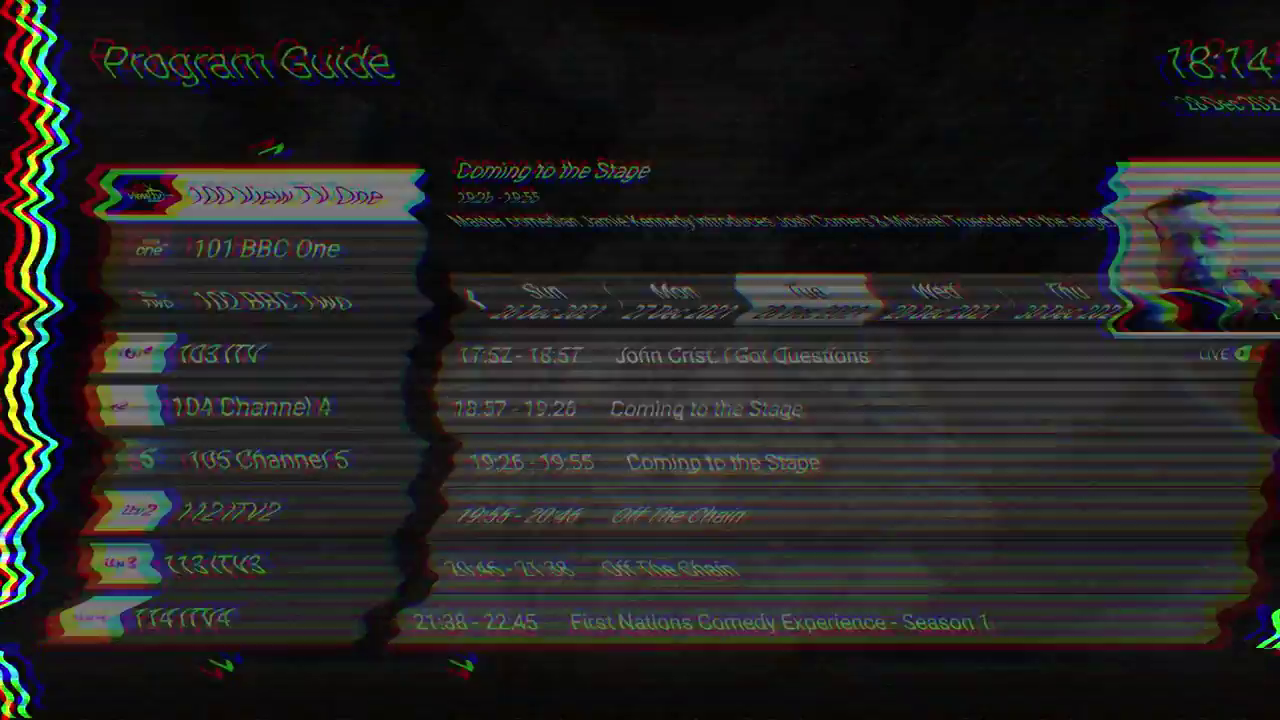
- Scroll the program guide from 100 View TV One past ITV, DAVE, Drama and Court TV to 186 Horror Channel
key("Down")
key("Down")
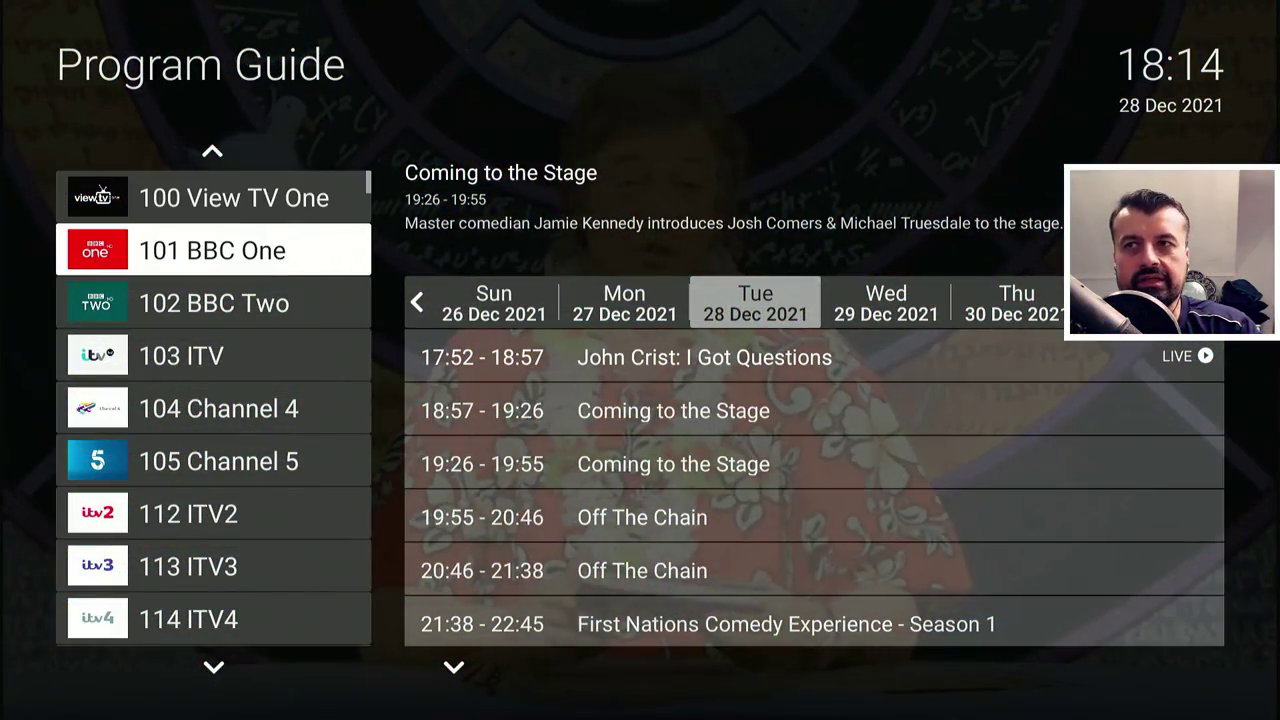
key("Down")
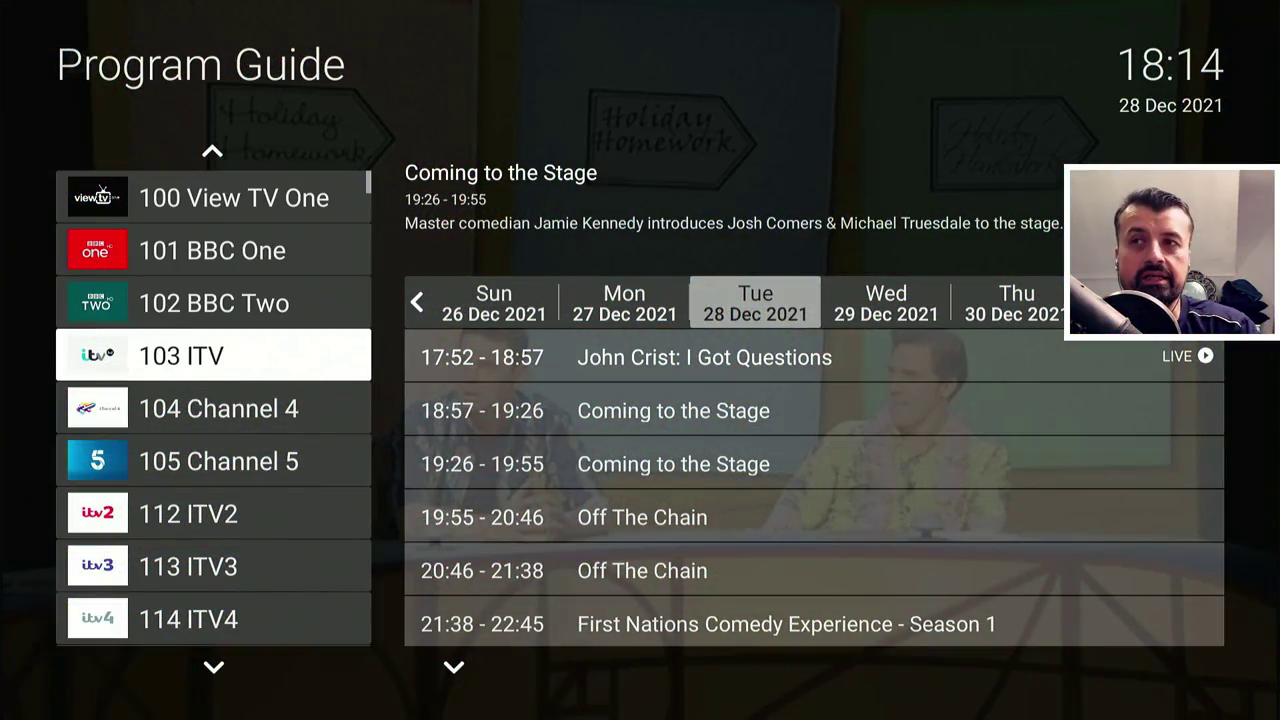
key("Down")
key("Down")
key("Down")
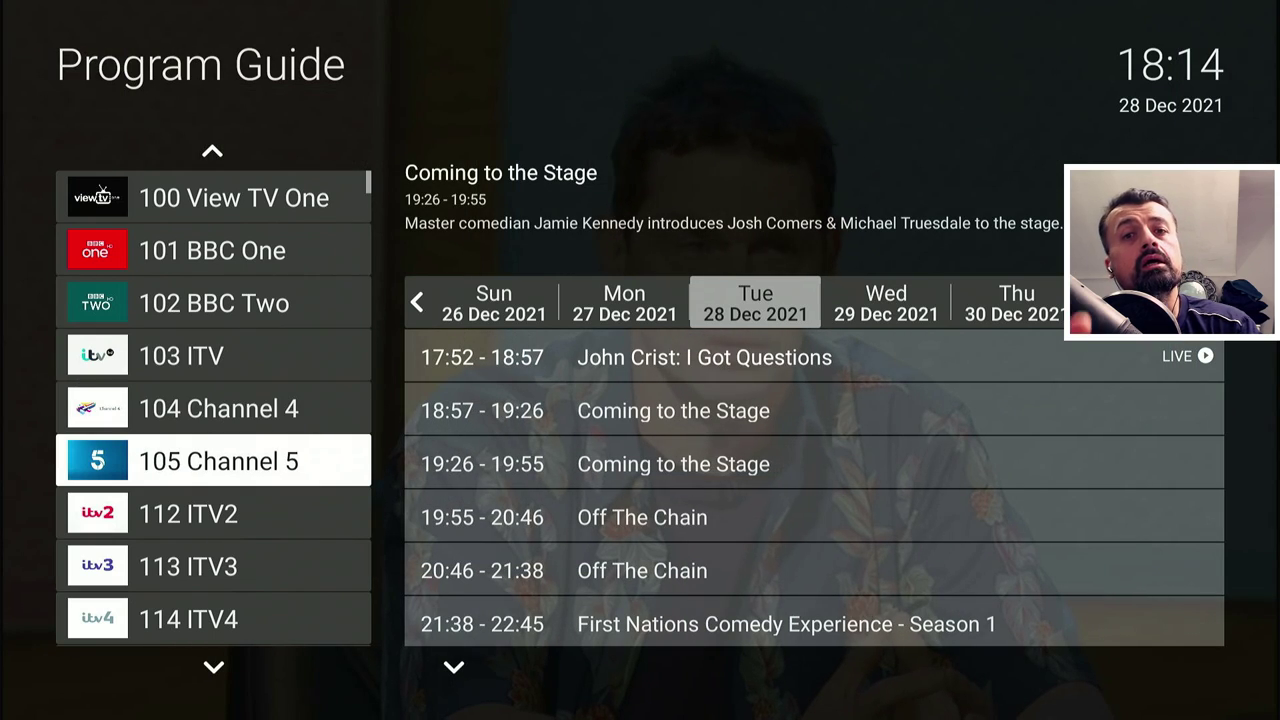
key("Down")
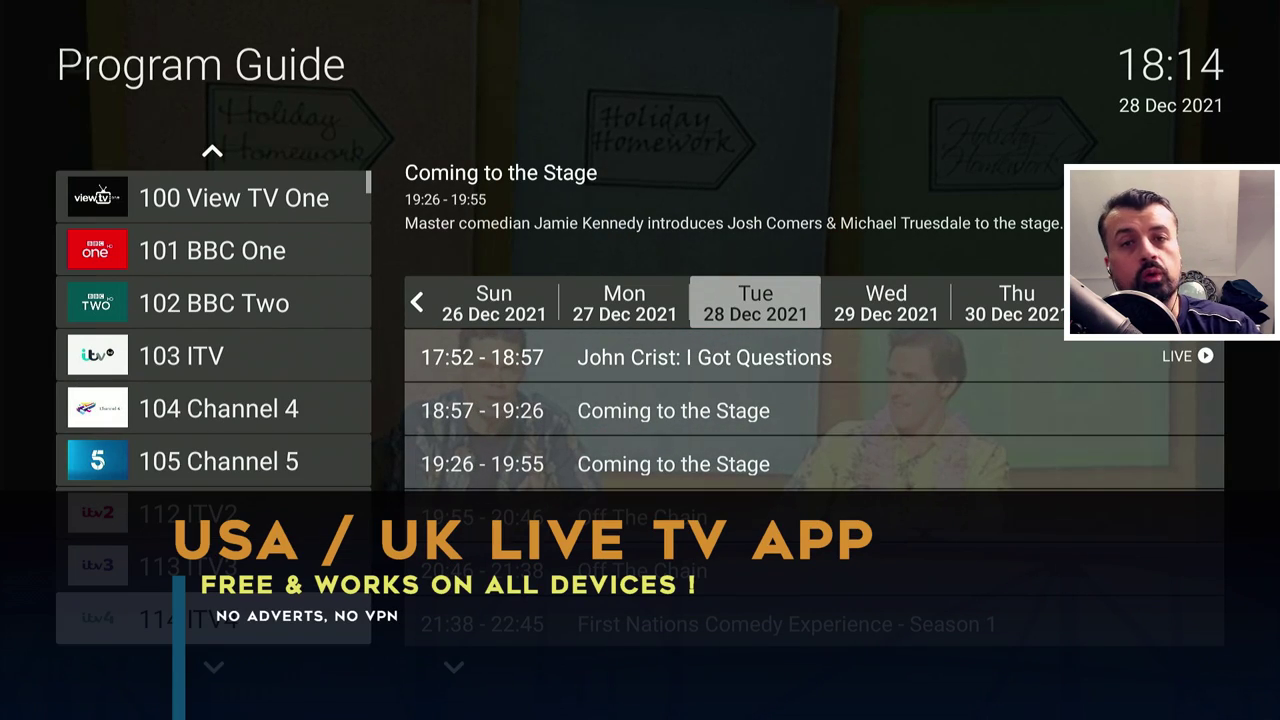
key("Down")
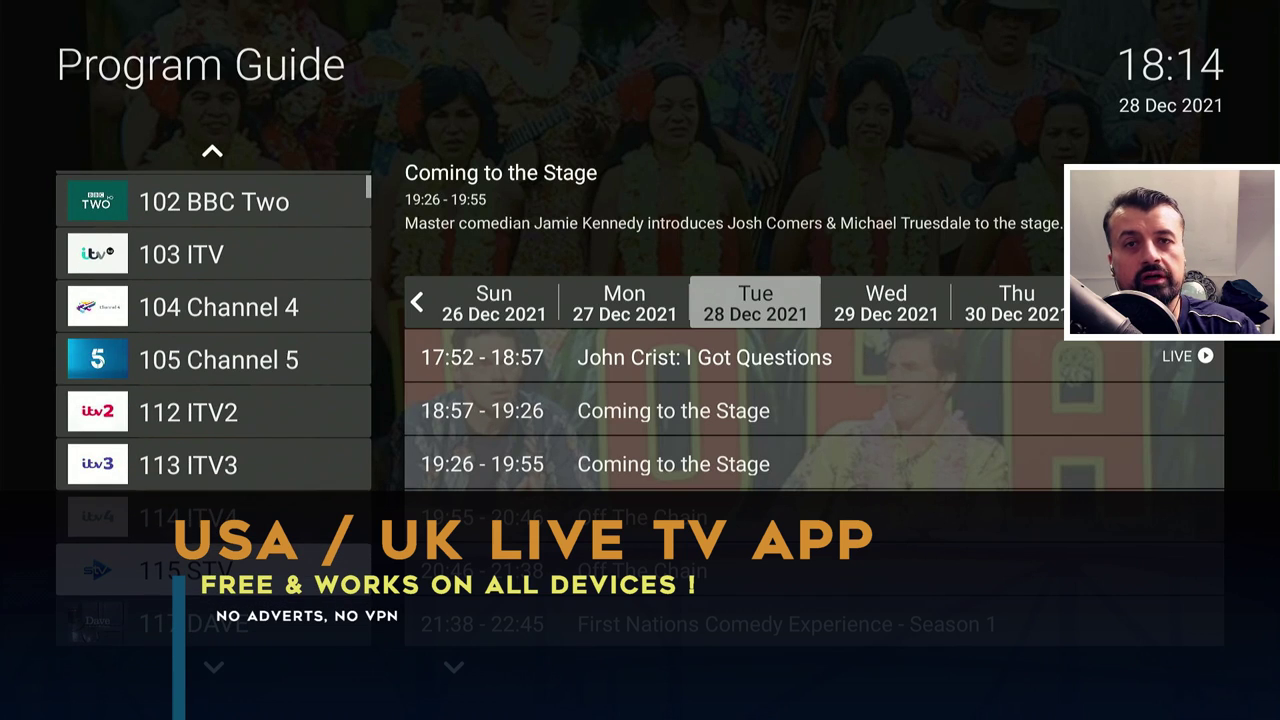
key("Down")
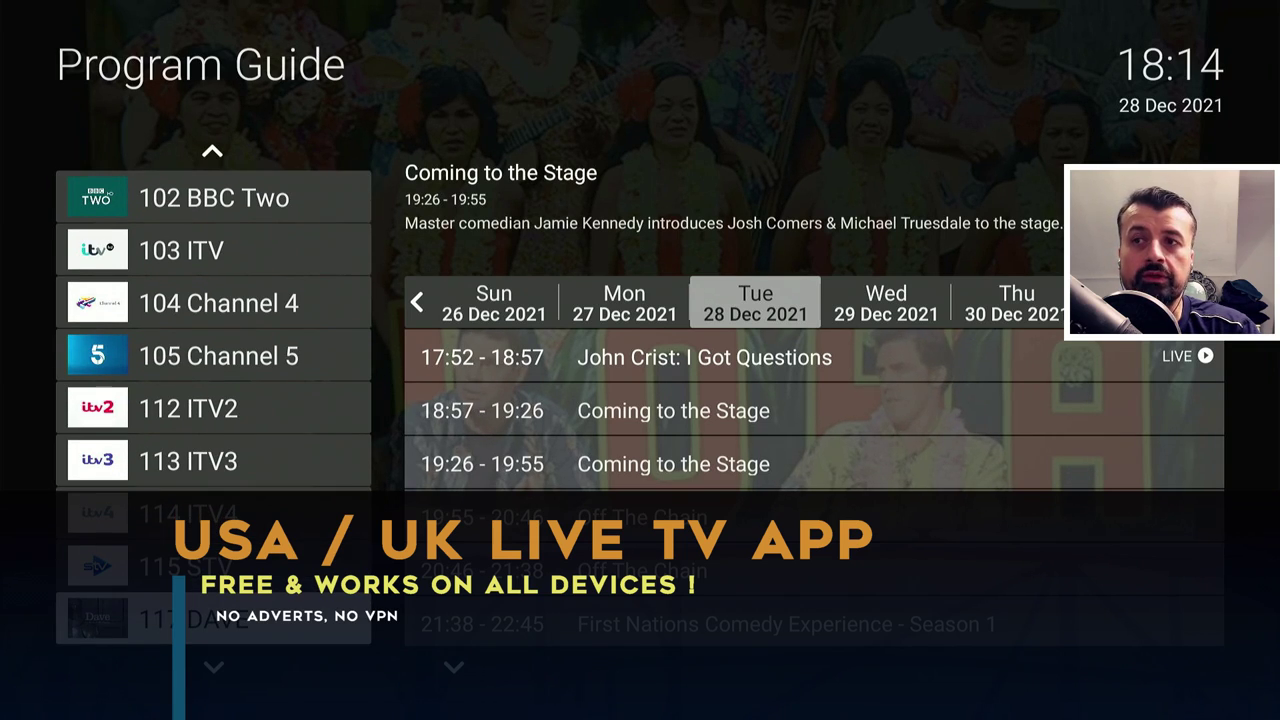
key("Down")
key("Down")
key("Down")
key("Down")
key("Down")
key("Down")
key("Down")
key("Down")
key("Down")
key("Down")
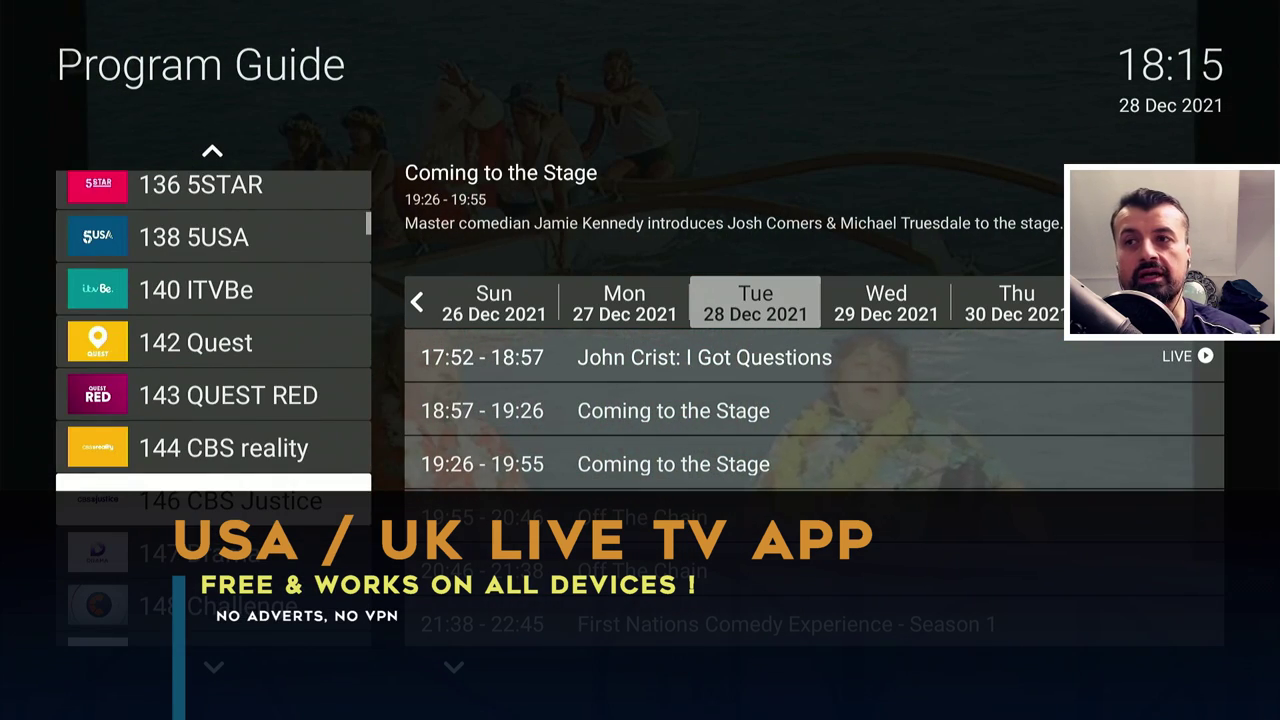
key("Down")
key("Down")
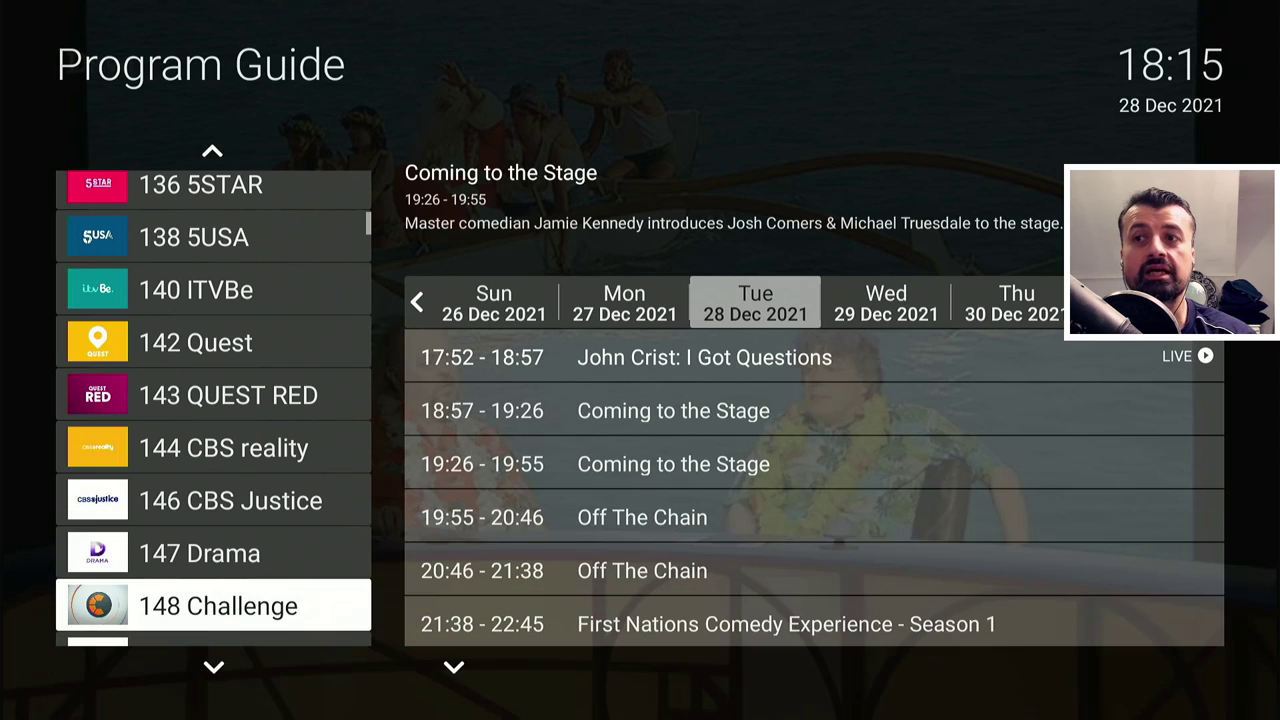
key("Down")
key("Down")
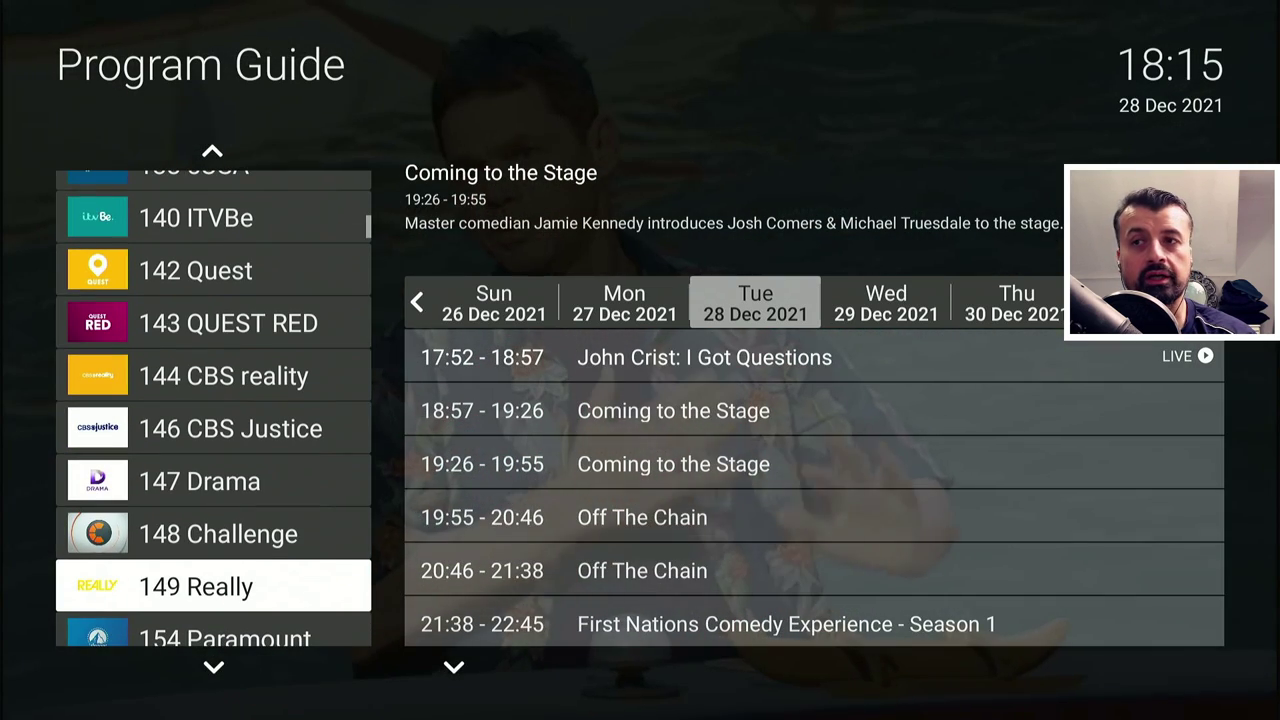
key("Down")
key("Down")
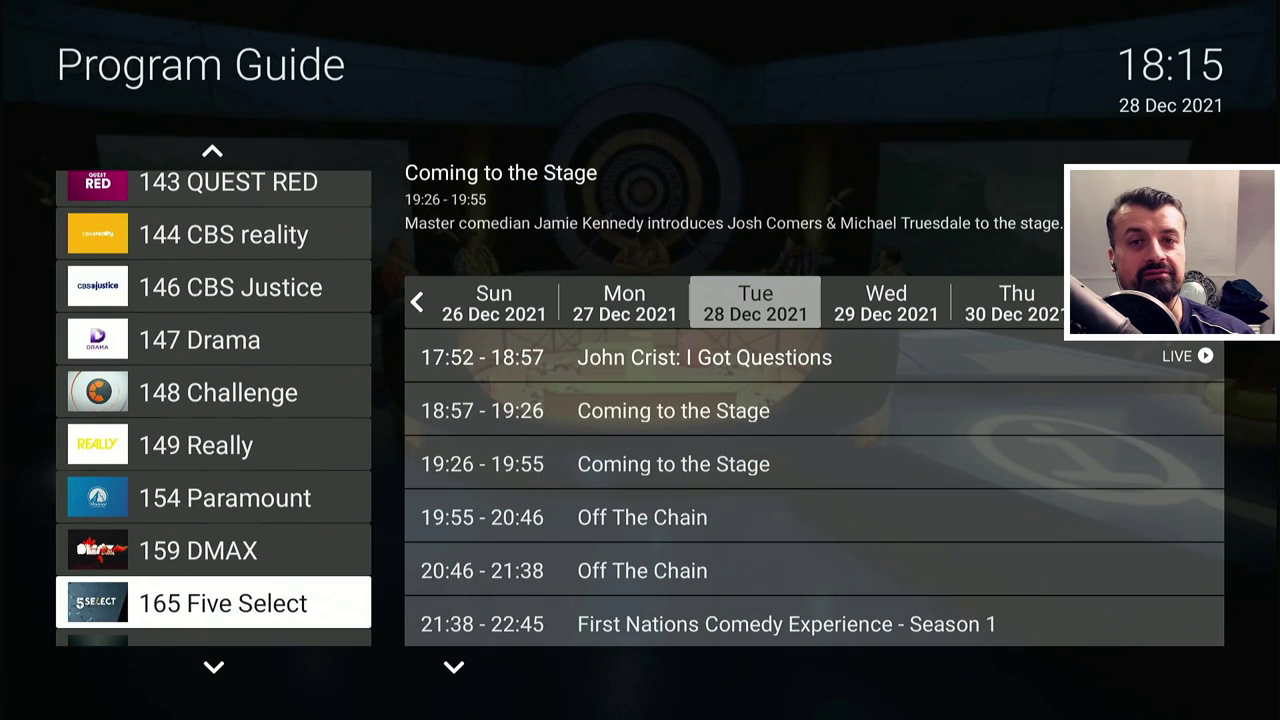
key("Down")
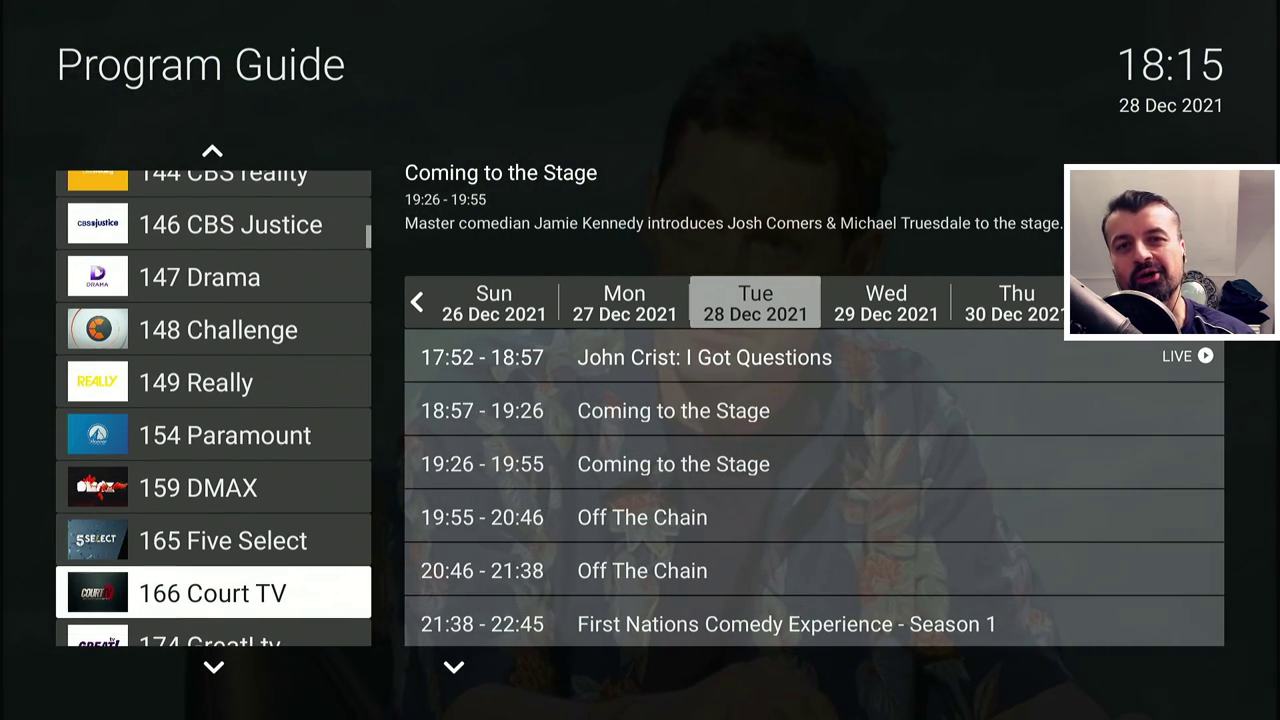
key("Down")
key("Down")
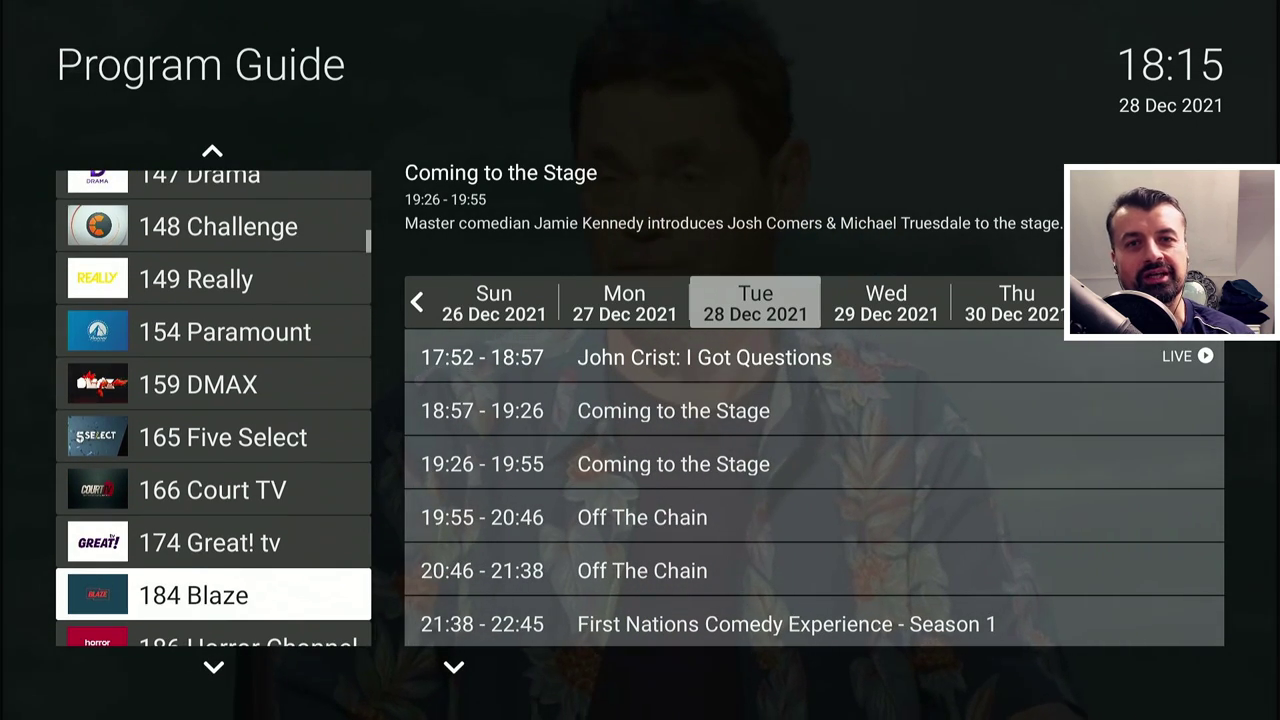
key("Down")
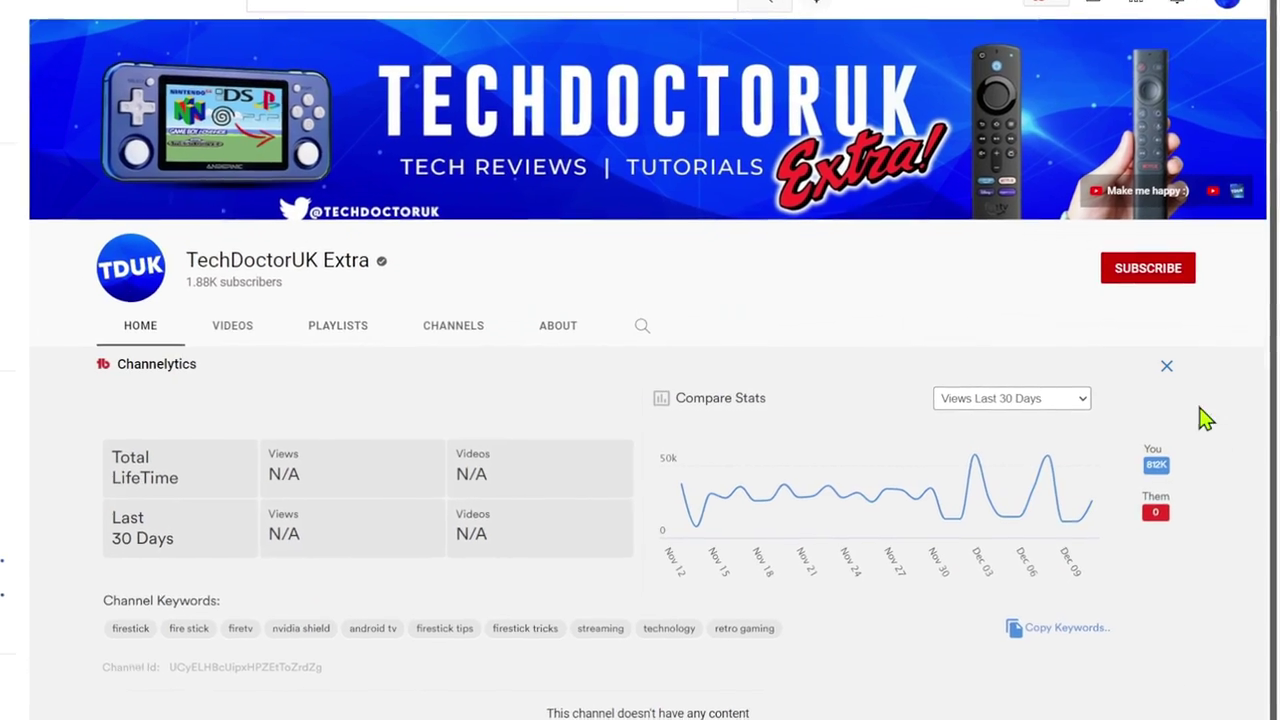
- Subscribe to TechDoctorUK Extra and set its notification bell to All
left_click(1142, 263)
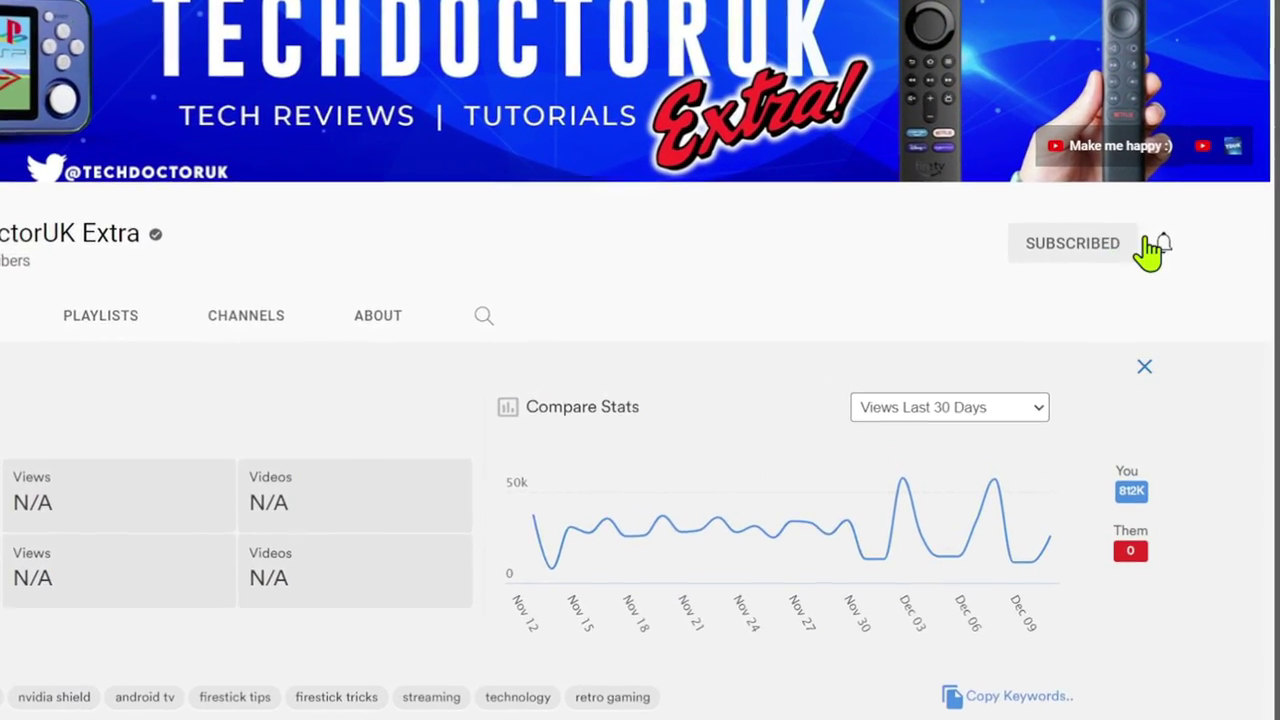
left_click(1158, 240)
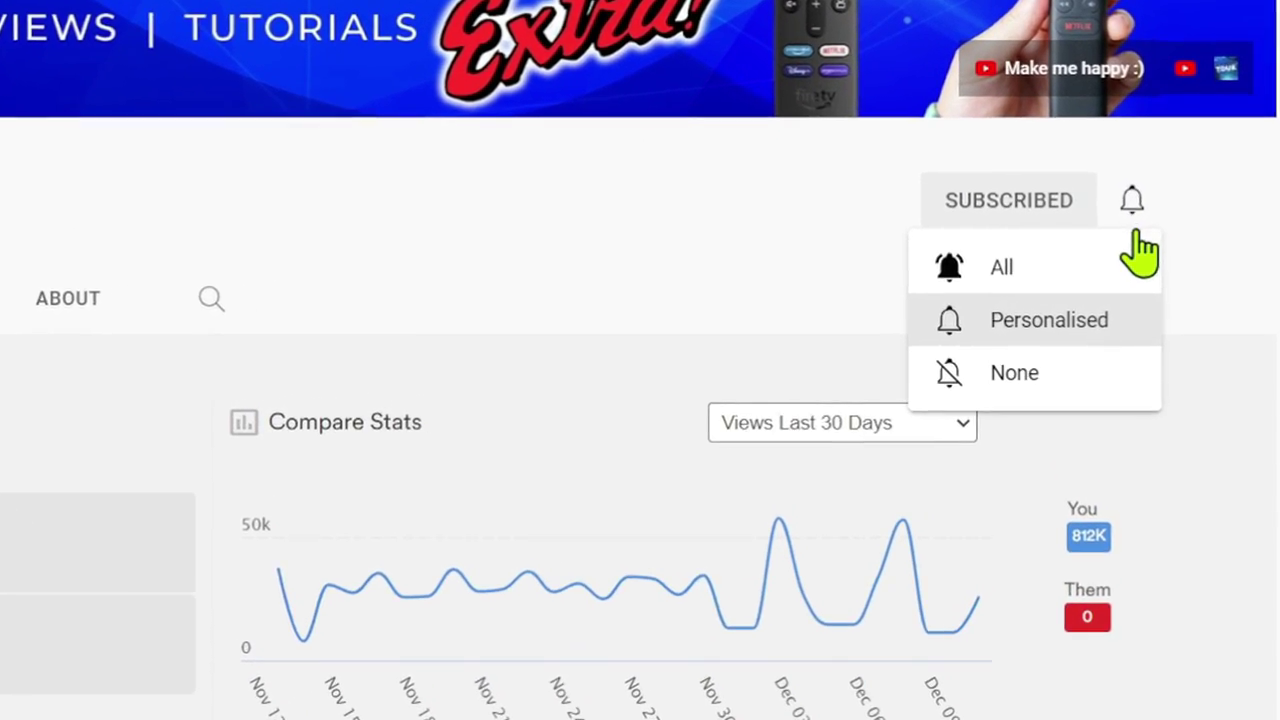
left_click(1116, 262)
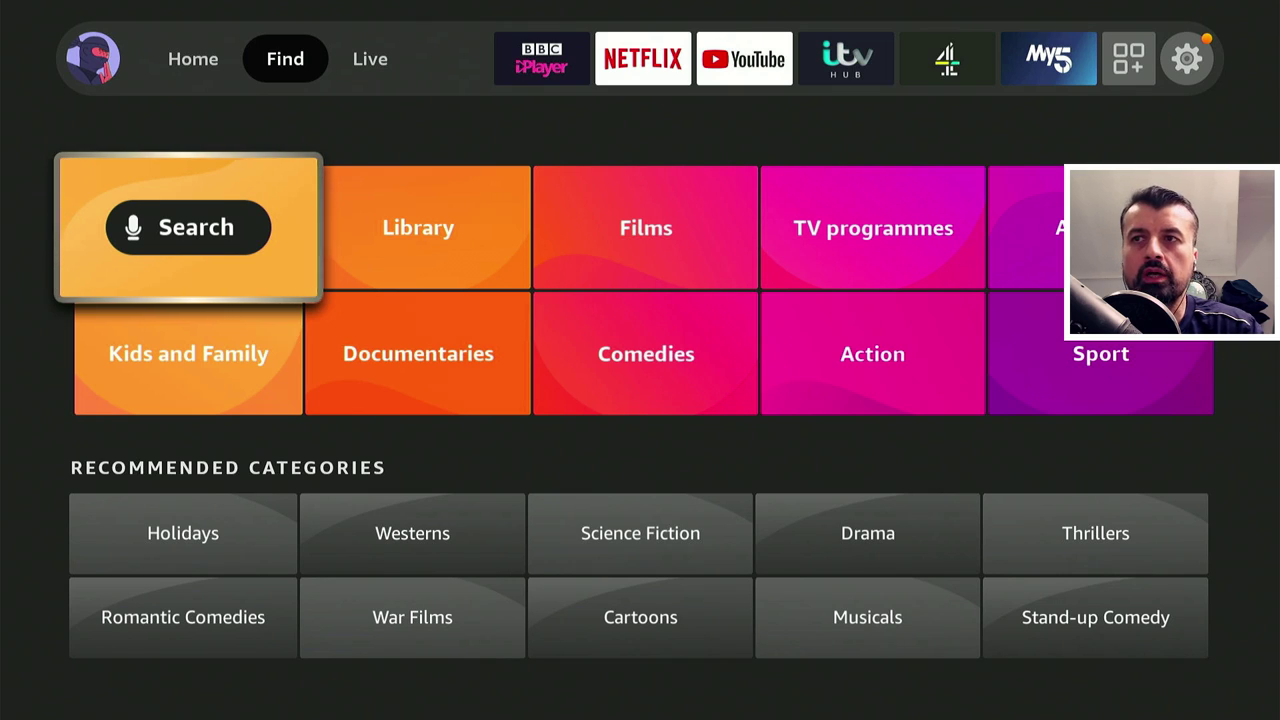
- Open Fire TV search and enter 'Ka' on the on-screen keyboard
key("Down")
key("Up")
key("Return")
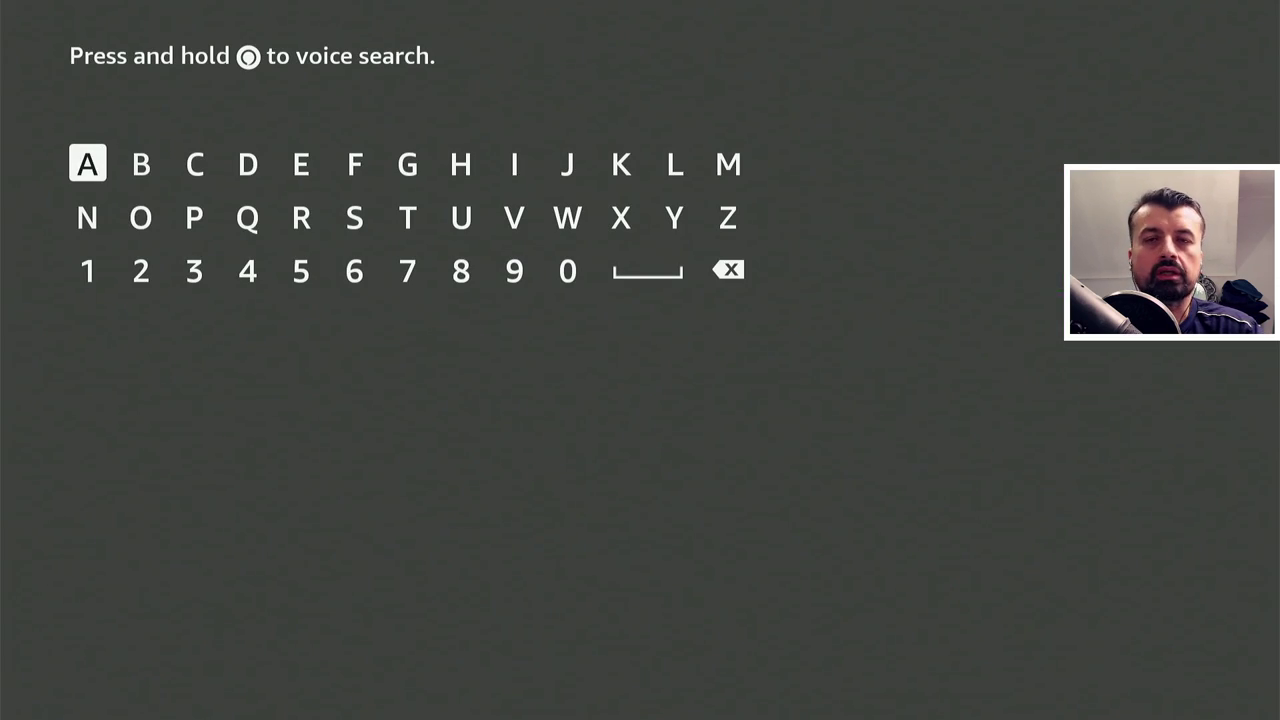
key("Right")
key("Right")
key("Right")
key("Right")
key("Right")
key("Right")
key("Right")
key("Right")
key("Right")
key("Right")
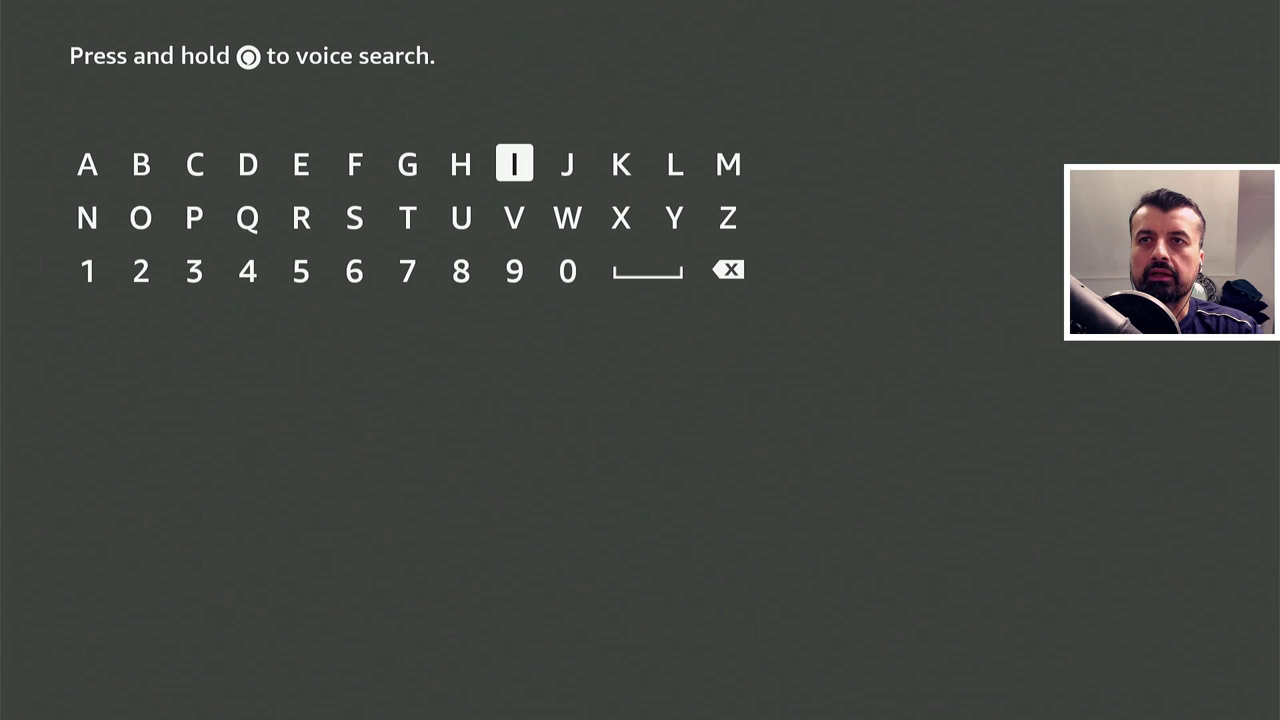
key("Return")
key("Right")
key("Right")
key("Right")
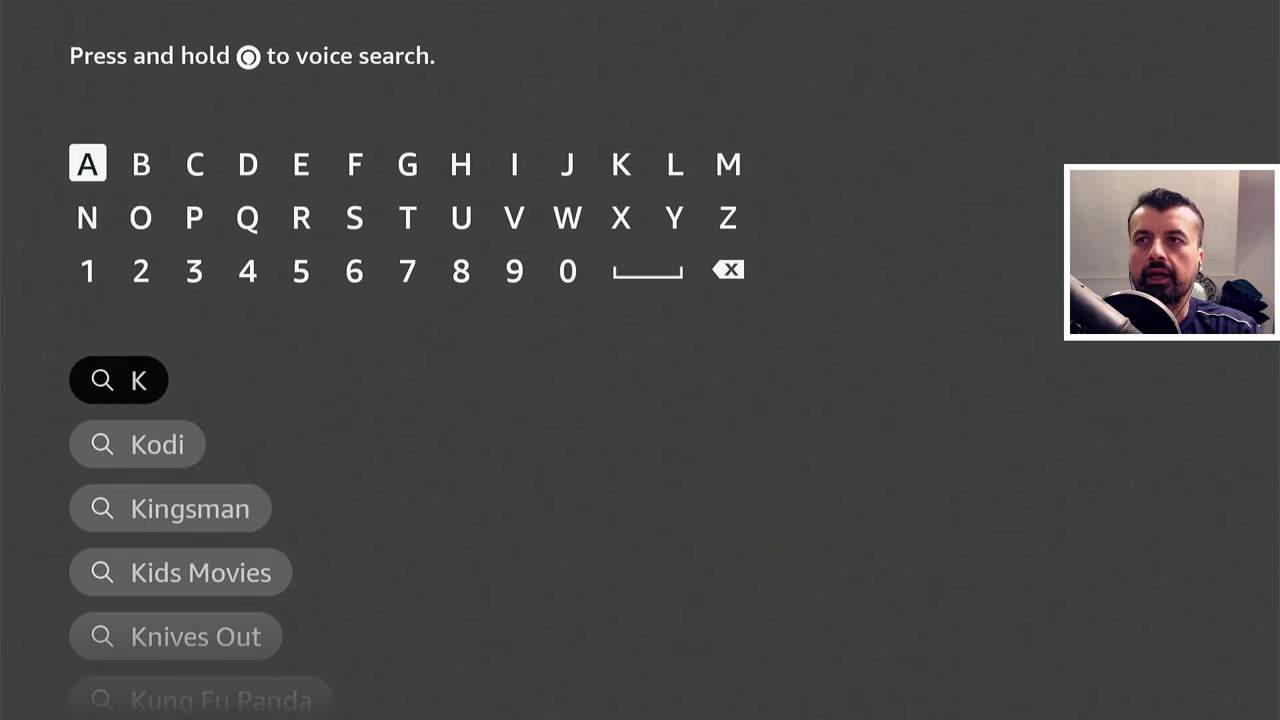
key("Return")
- Add P to make 'Kap' and pick the Kapang suggestion
key("Down")
key("Right")
key("Right")
key("Right")
key("Right")
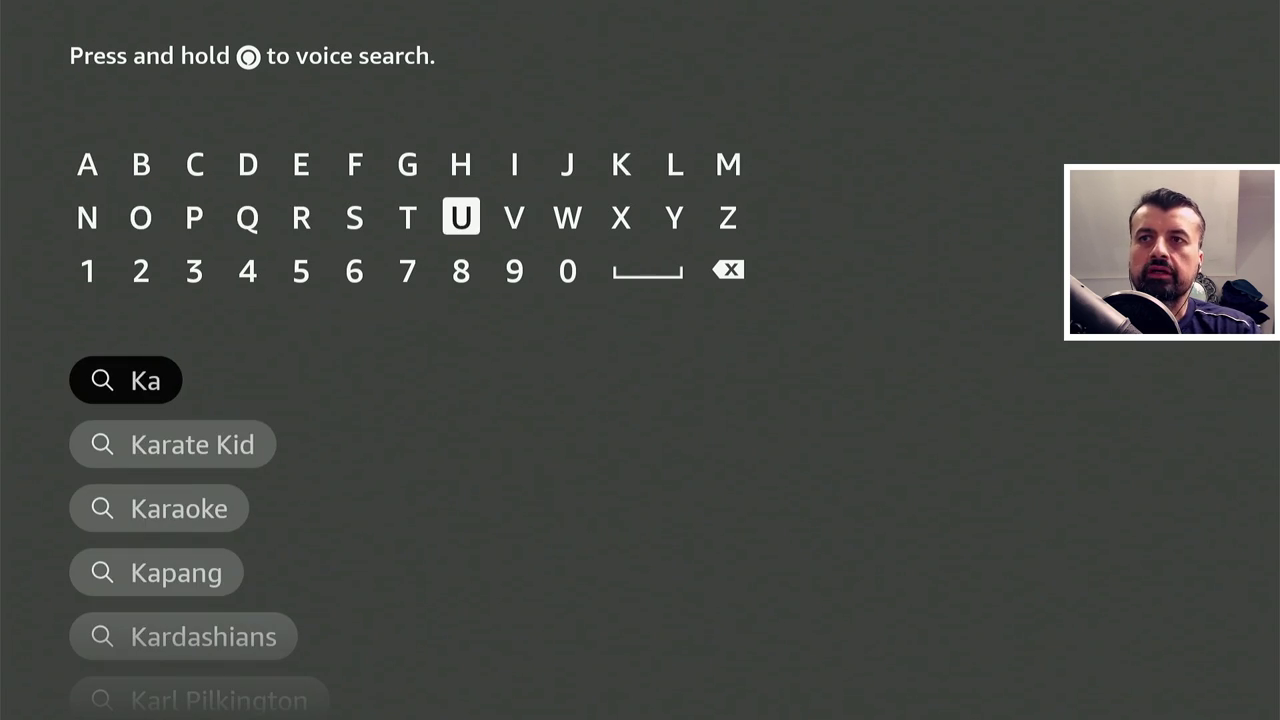
key("Left")
key("Up")
key("Down")
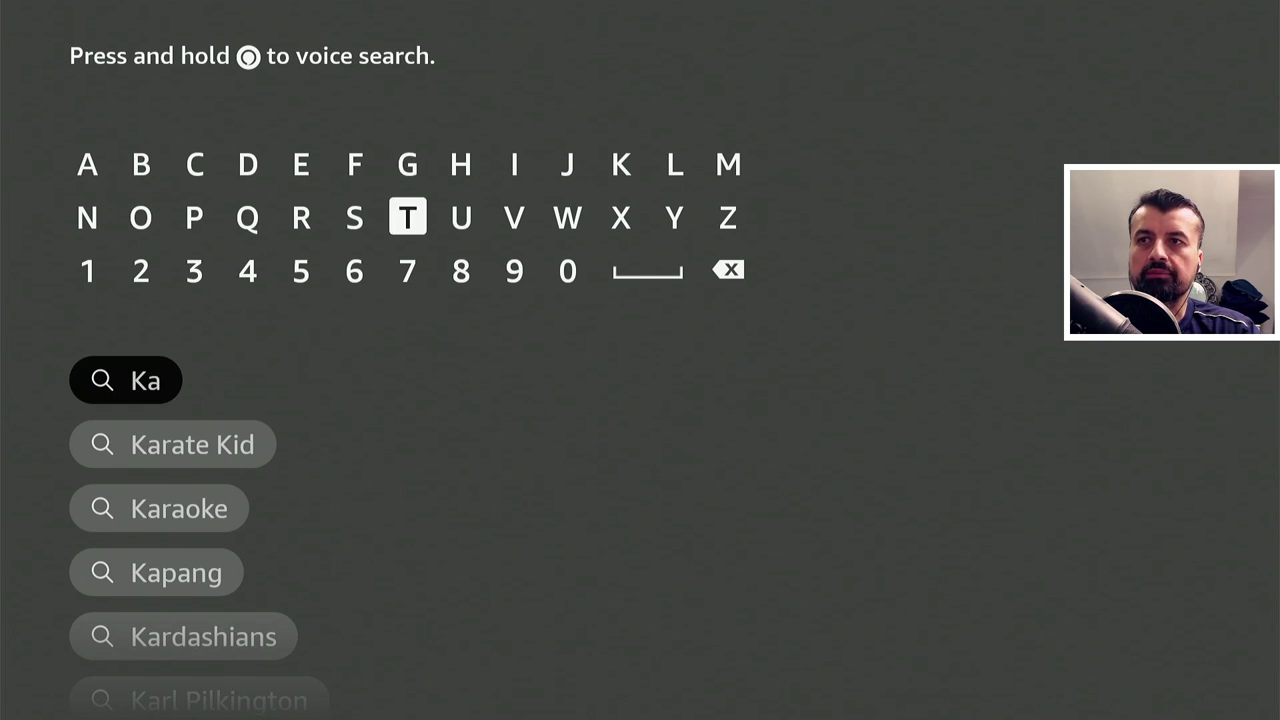
key("Left")
key("Left")
key("Left")
key("Left")
key("Return")
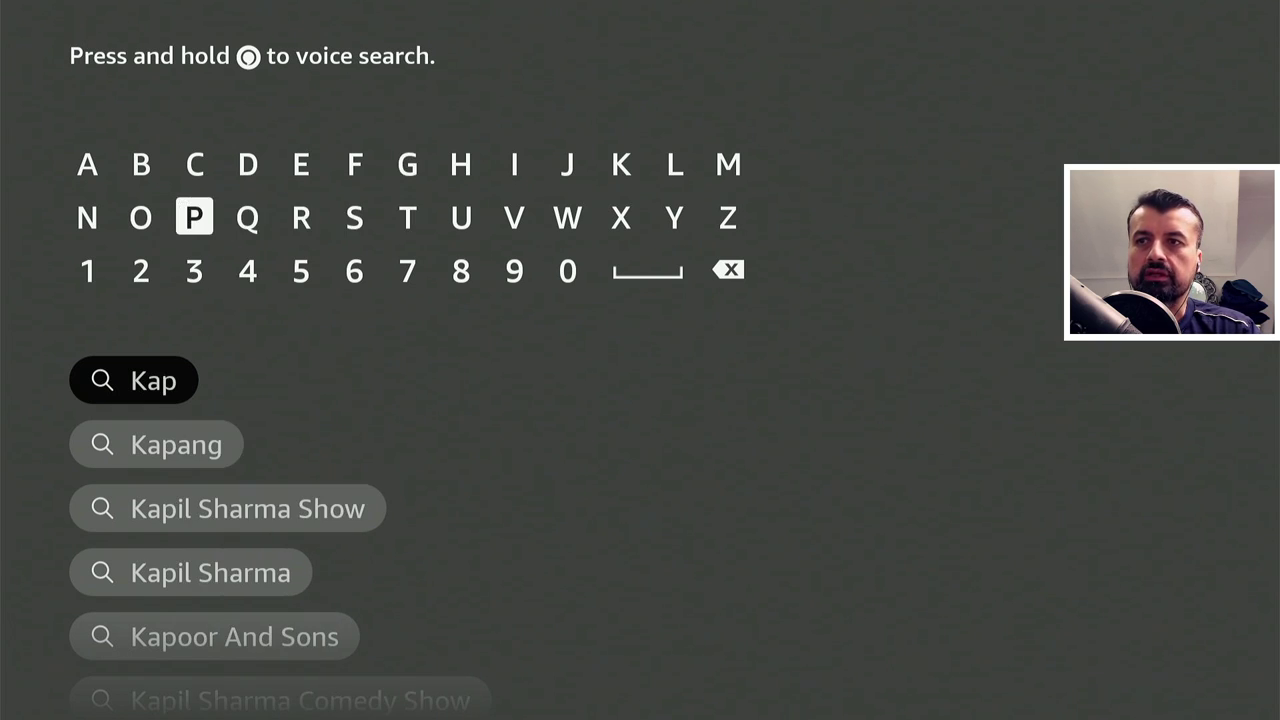
key("Down")
key("Down")
key("Return")
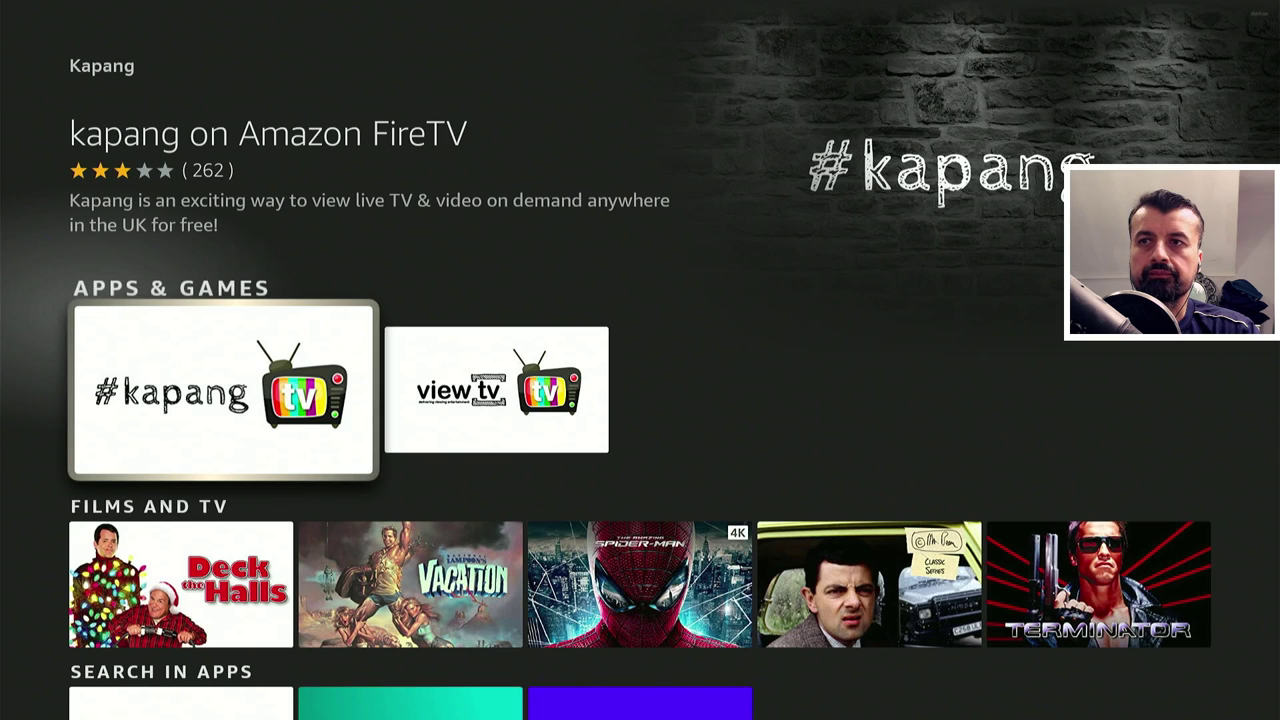
- Open the #kapang app page under Apps & Games and download the app
key("Return")
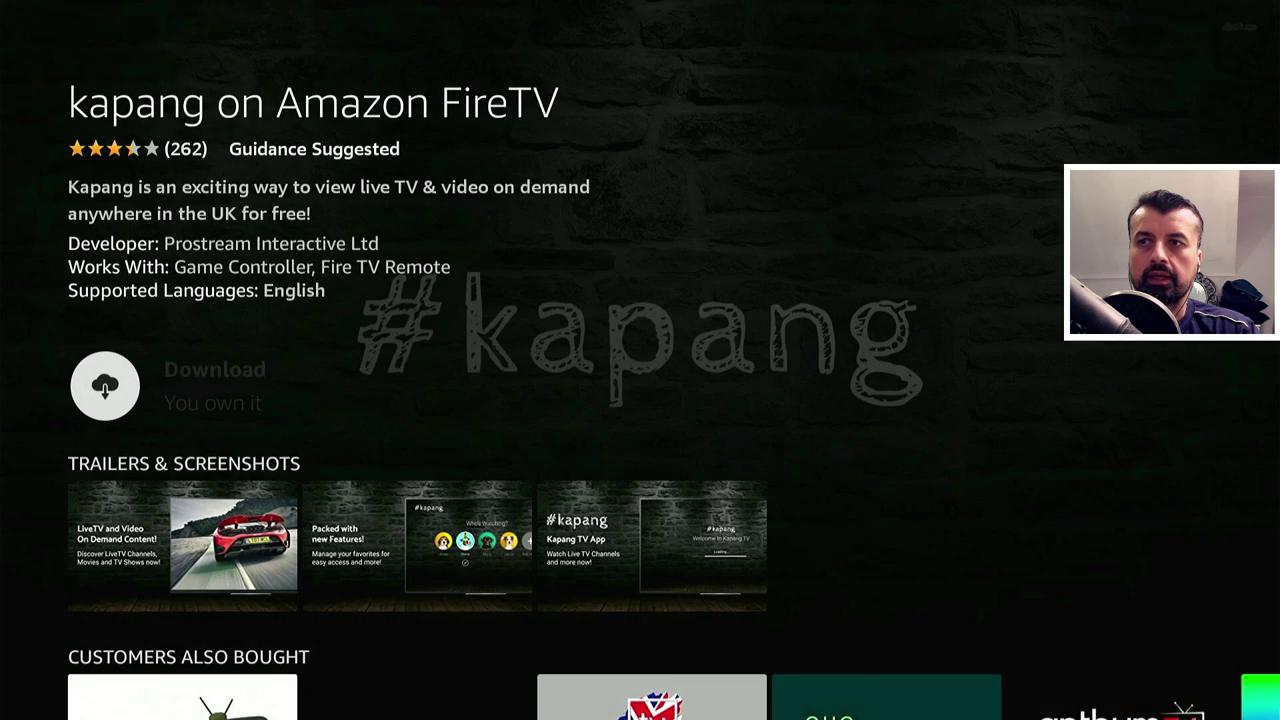
key("Return")
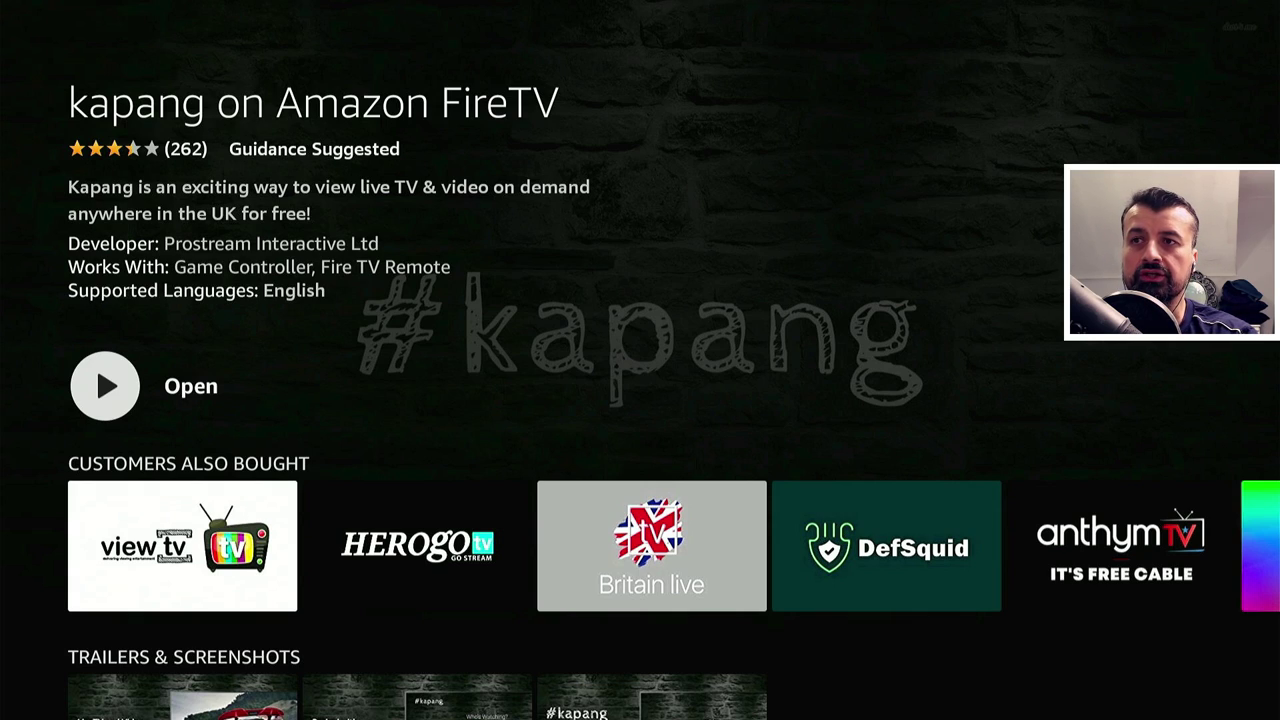
- Launch Kapang and choose Login with Username & Password
key("Return")
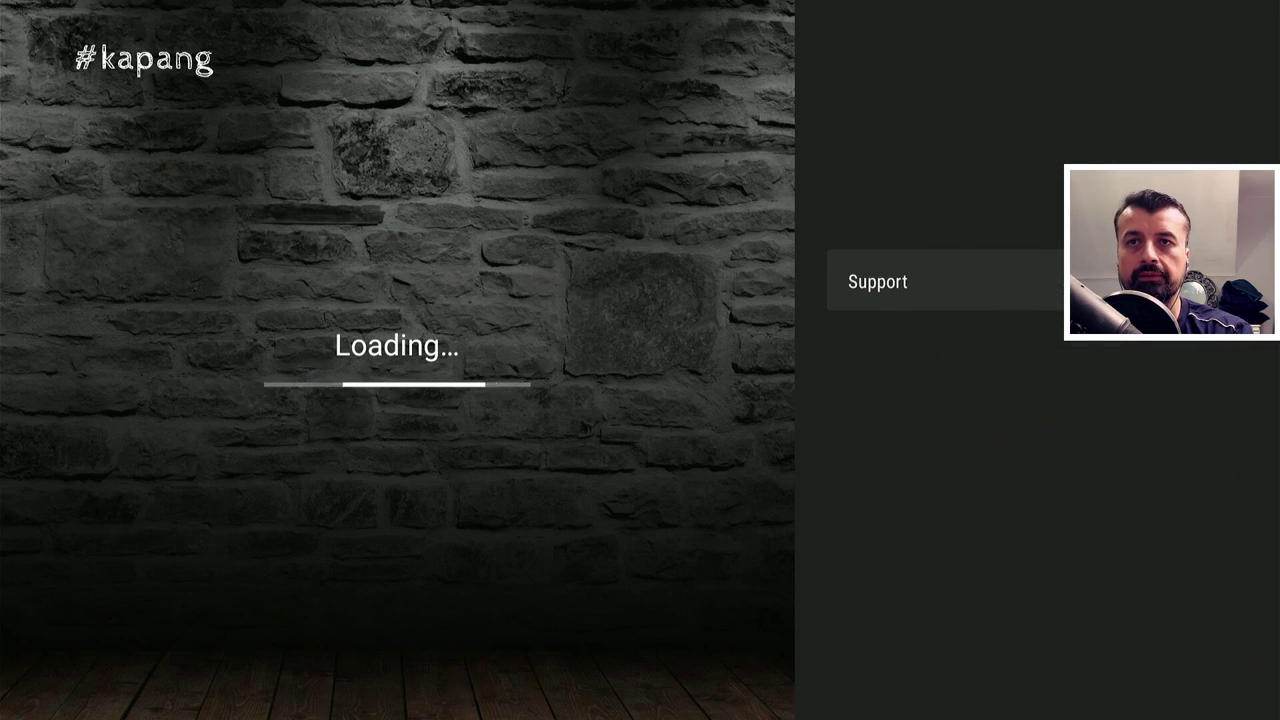
key("Return")
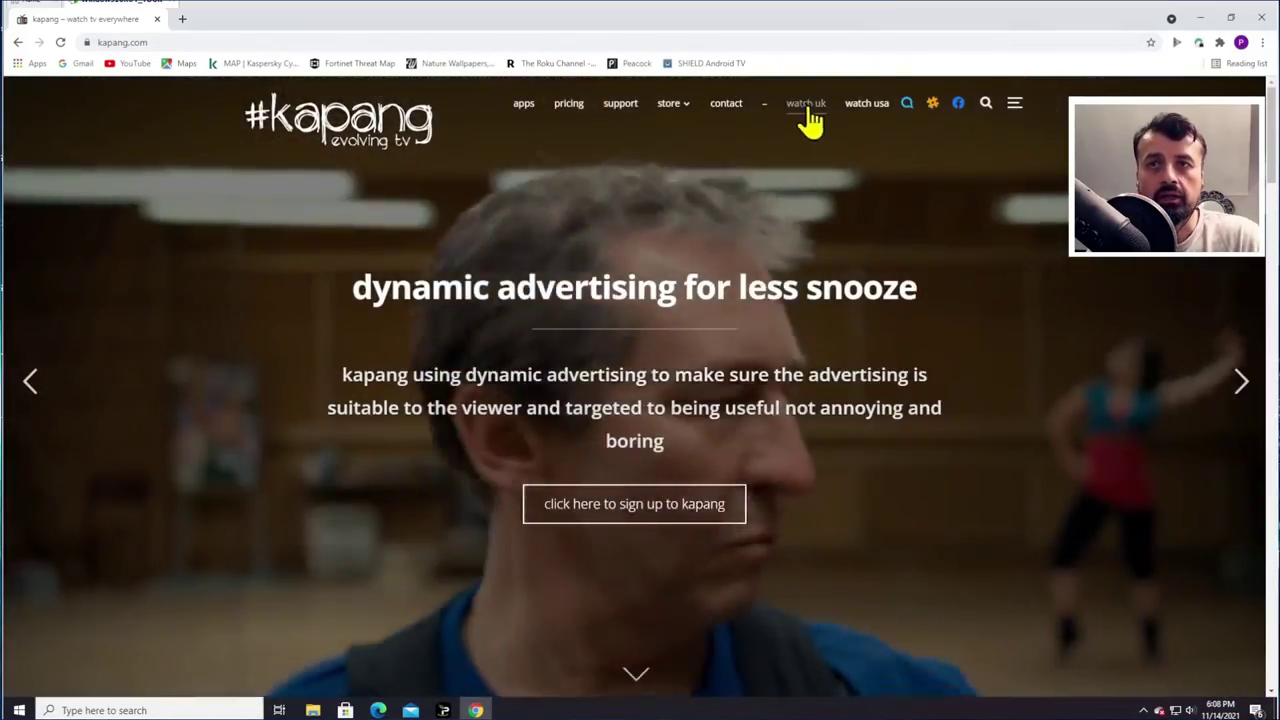
- Open the 'watch uk' web player, scroll its home page, then show the full TV Channels list
left_click(806, 104)
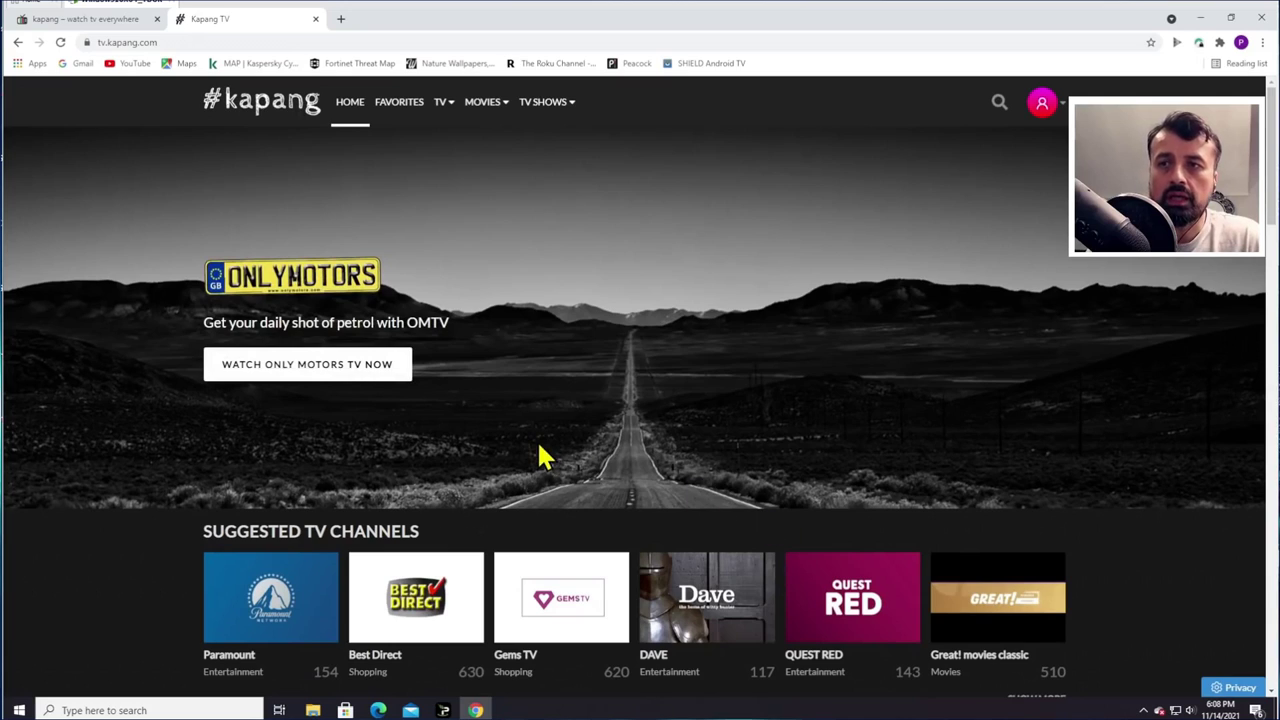
scroll(540, 445, "down", 3)
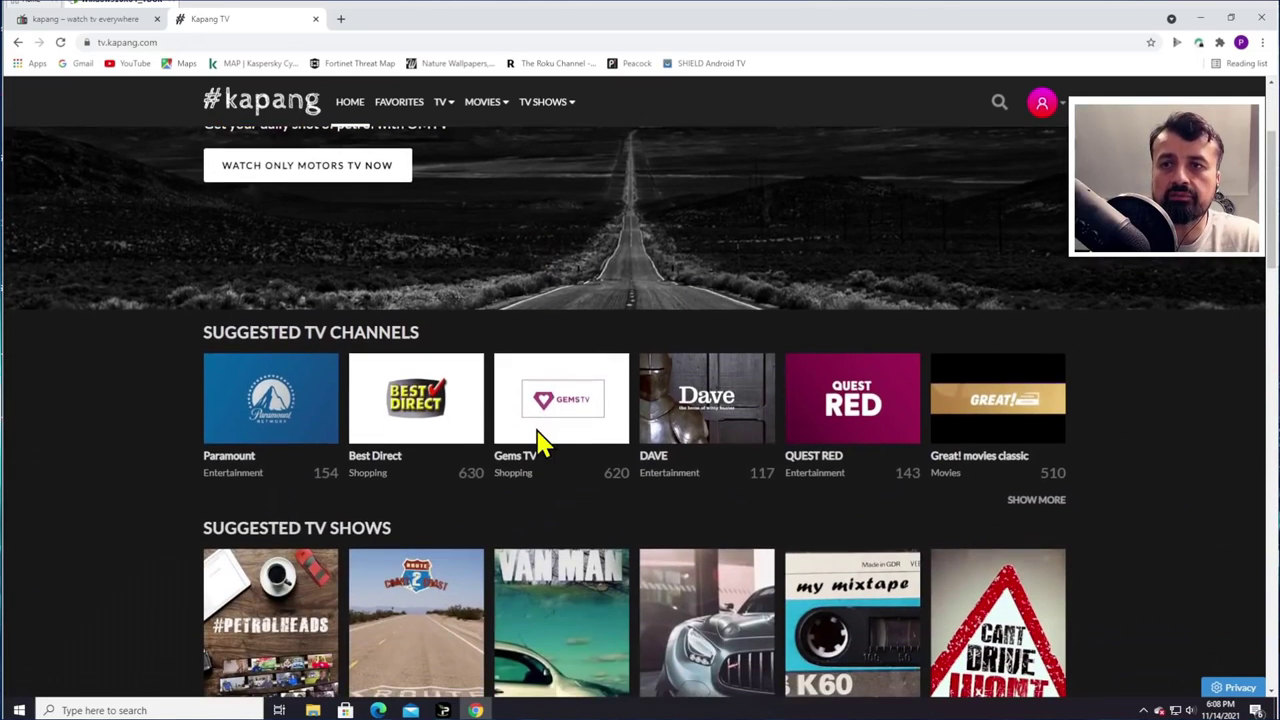
scroll(540, 445, "down", 3)
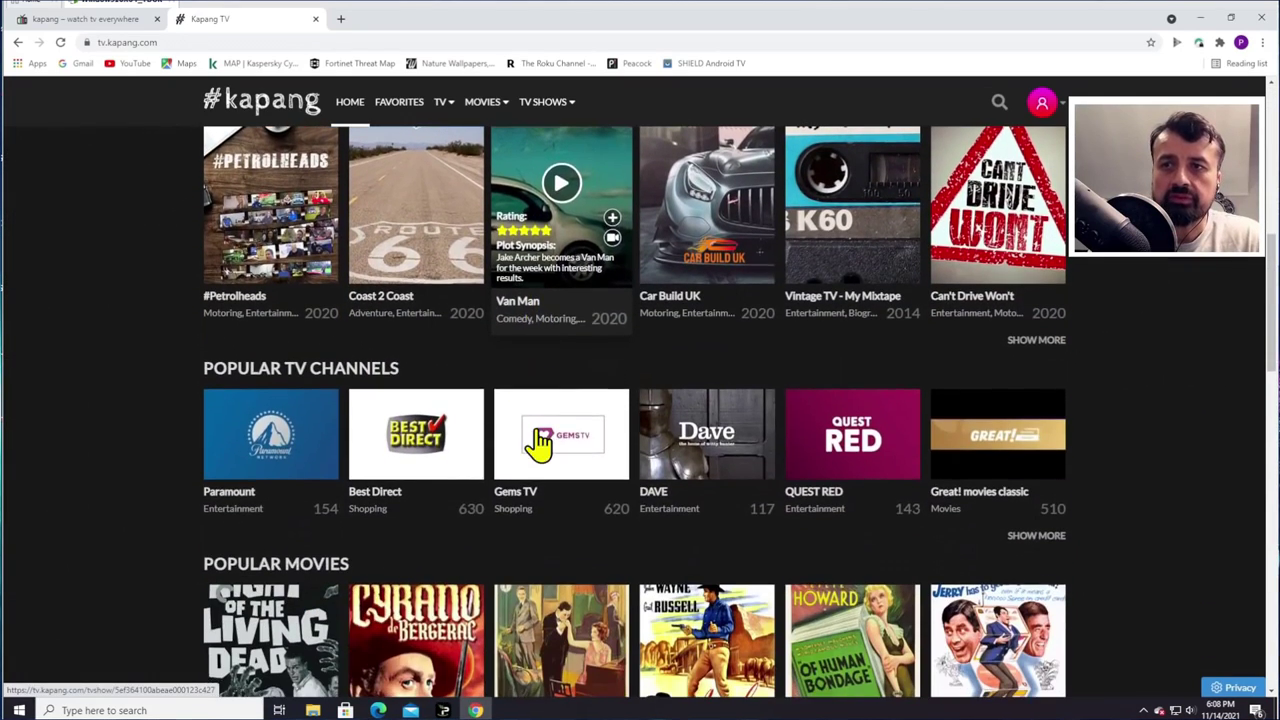
scroll(537, 442, "down", 1)
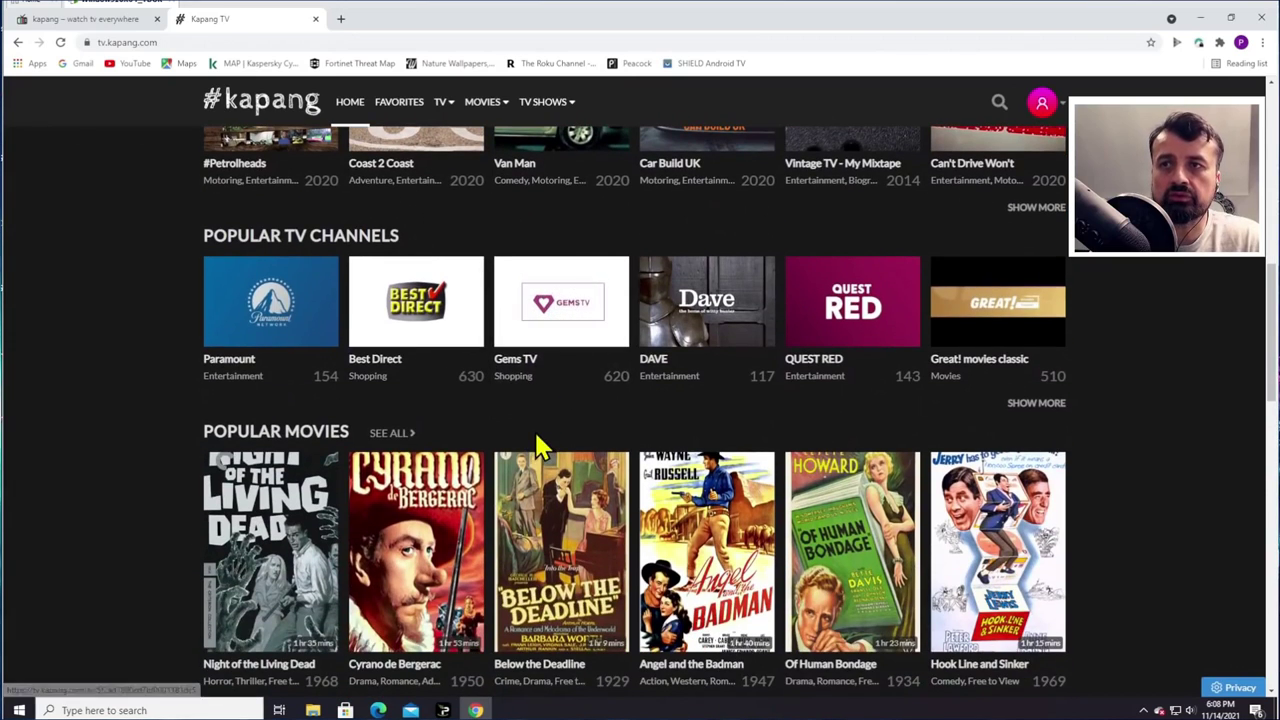
scroll(537, 443, "up", 6)
scroll(537, 443, "up", 1)
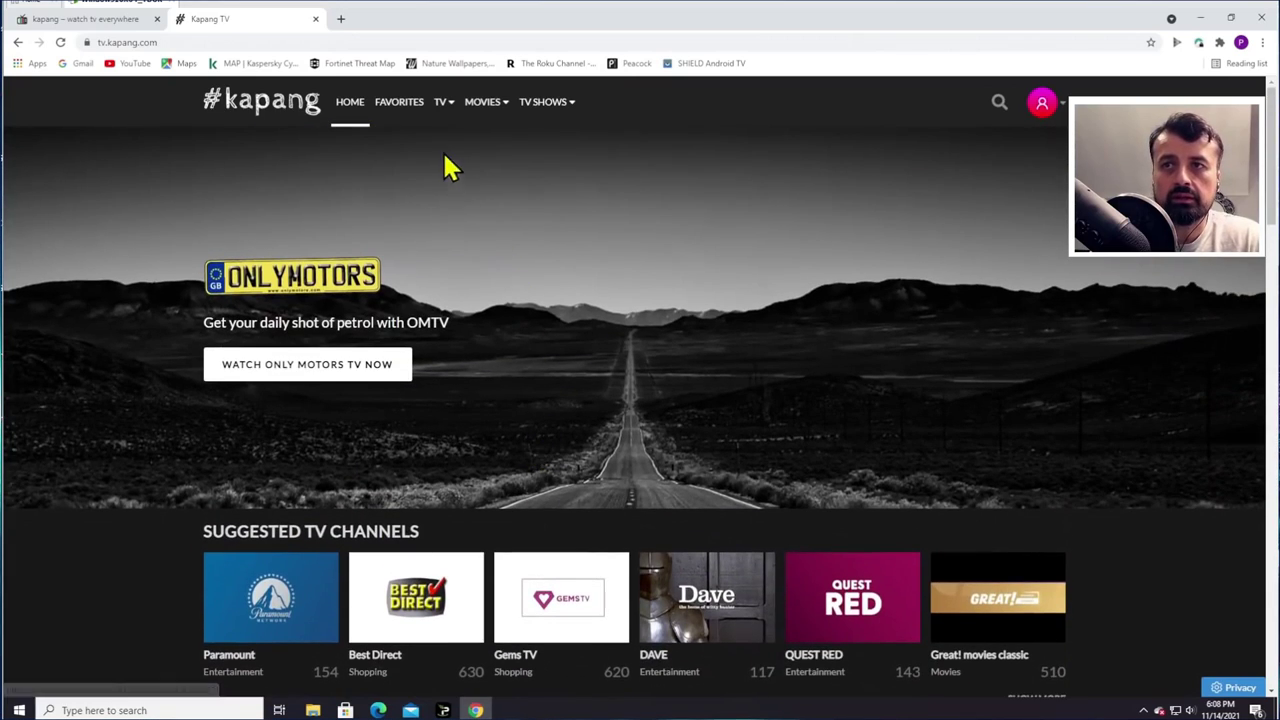
left_click(440, 110)
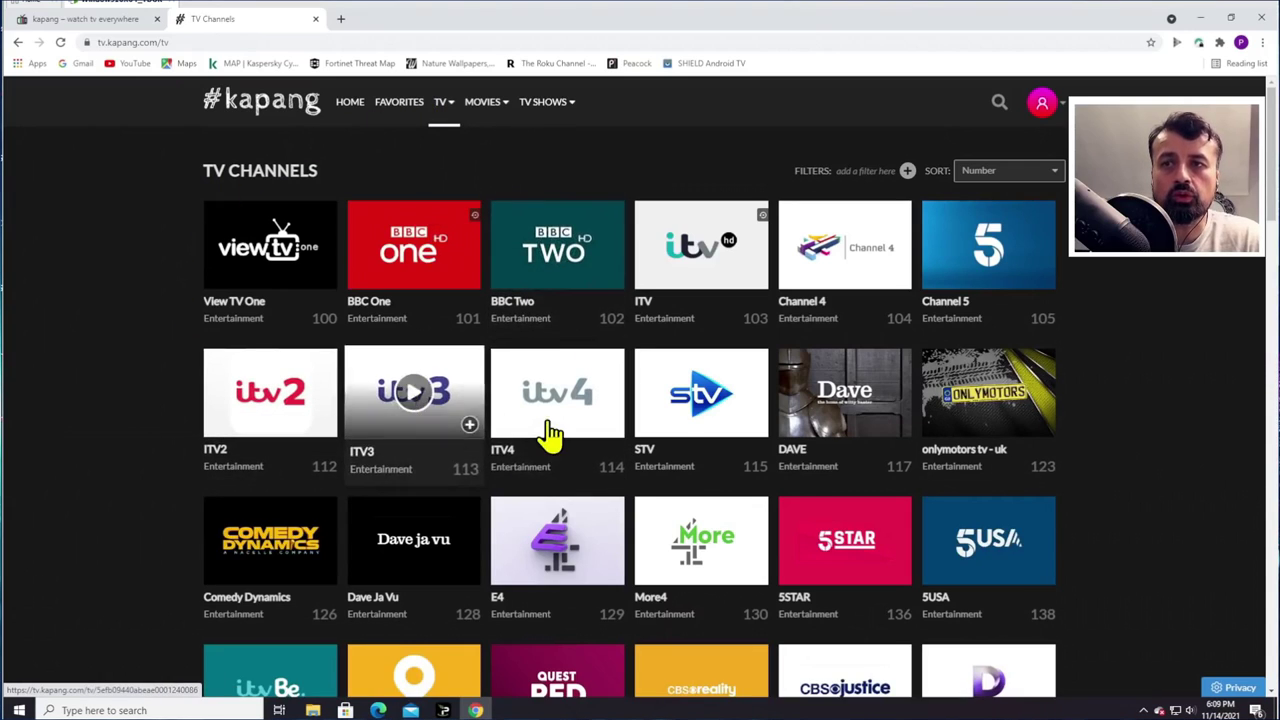
- Scroll down the TV channels grid and start playing the Drama channel
scroll(560, 434, "down", 1)
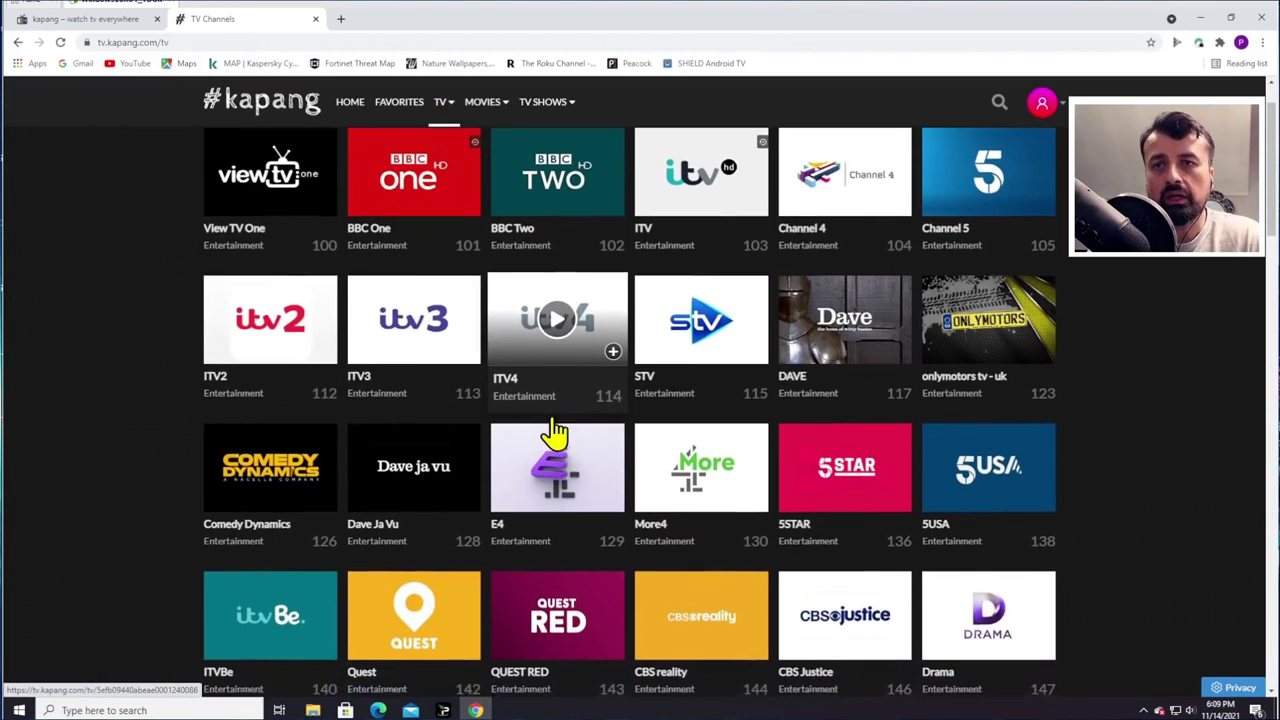
scroll(555, 435, "down", 3)
scroll(415, 456, "down", 1)
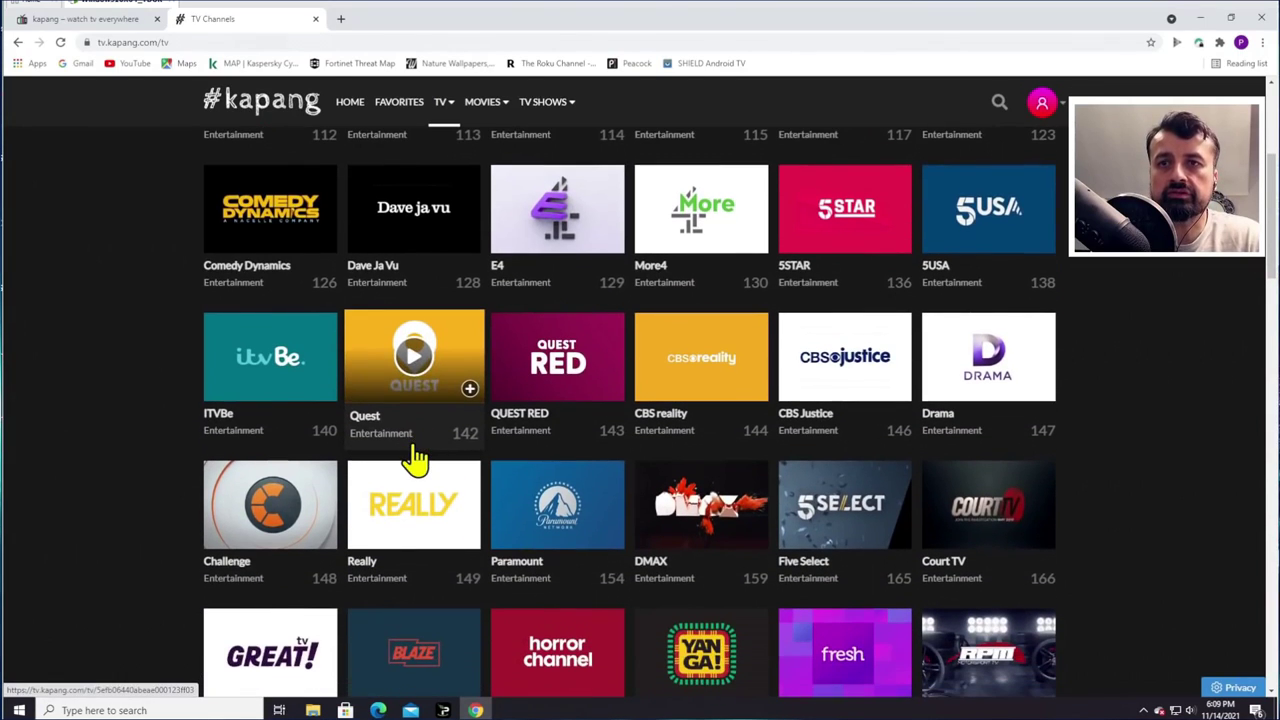
left_click(970, 385)
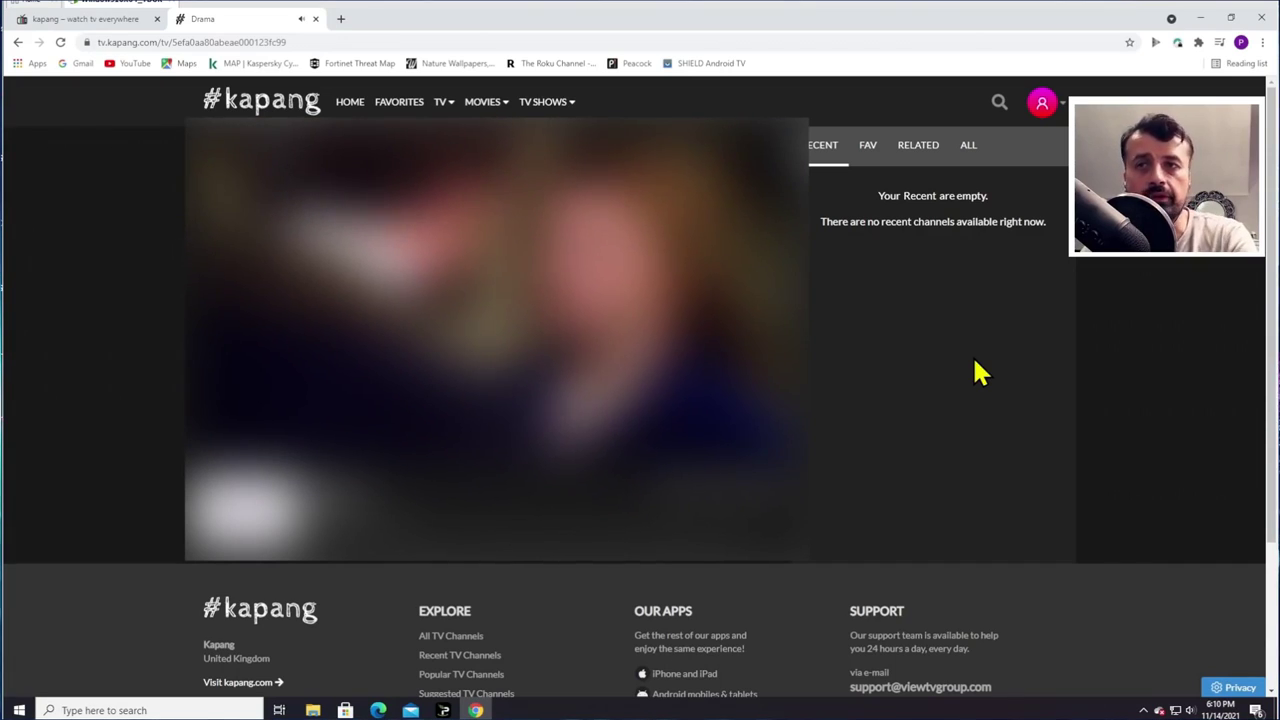
- Sign in, open the account's Subscriptions page and start adding a new subscription
left_click(1042, 104)
left_click(1003, 180)
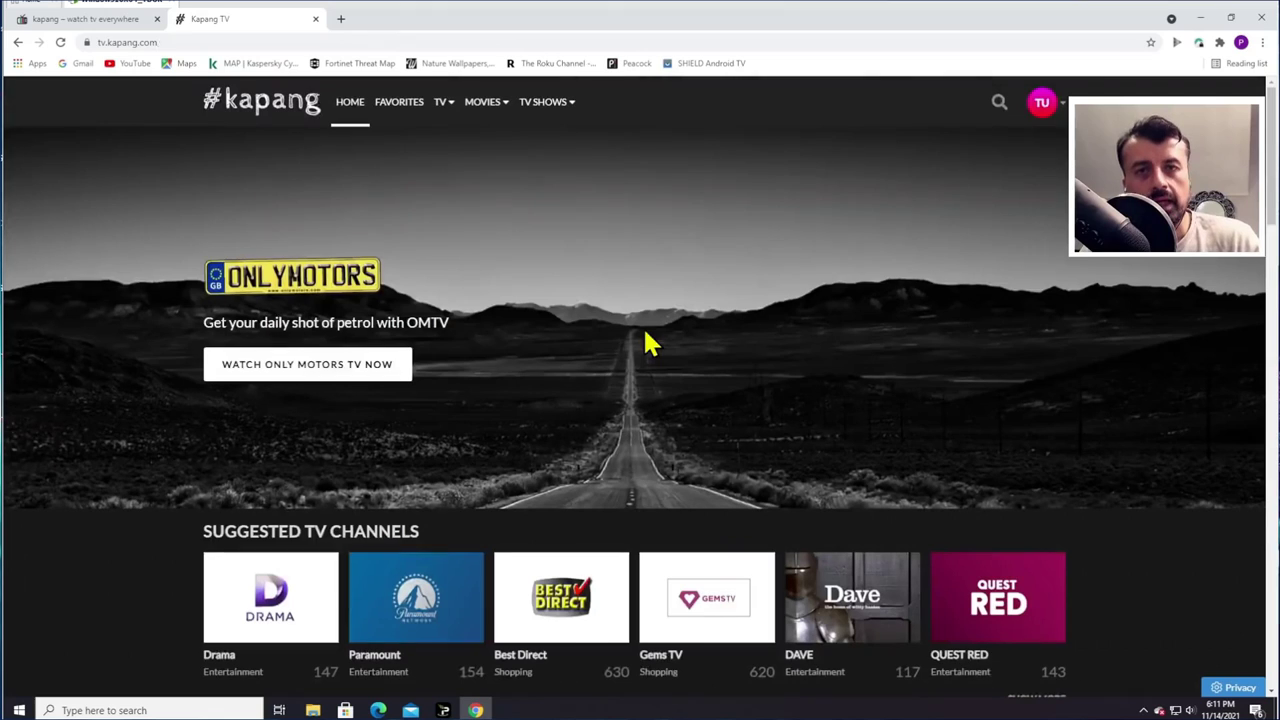
left_click(1042, 104)
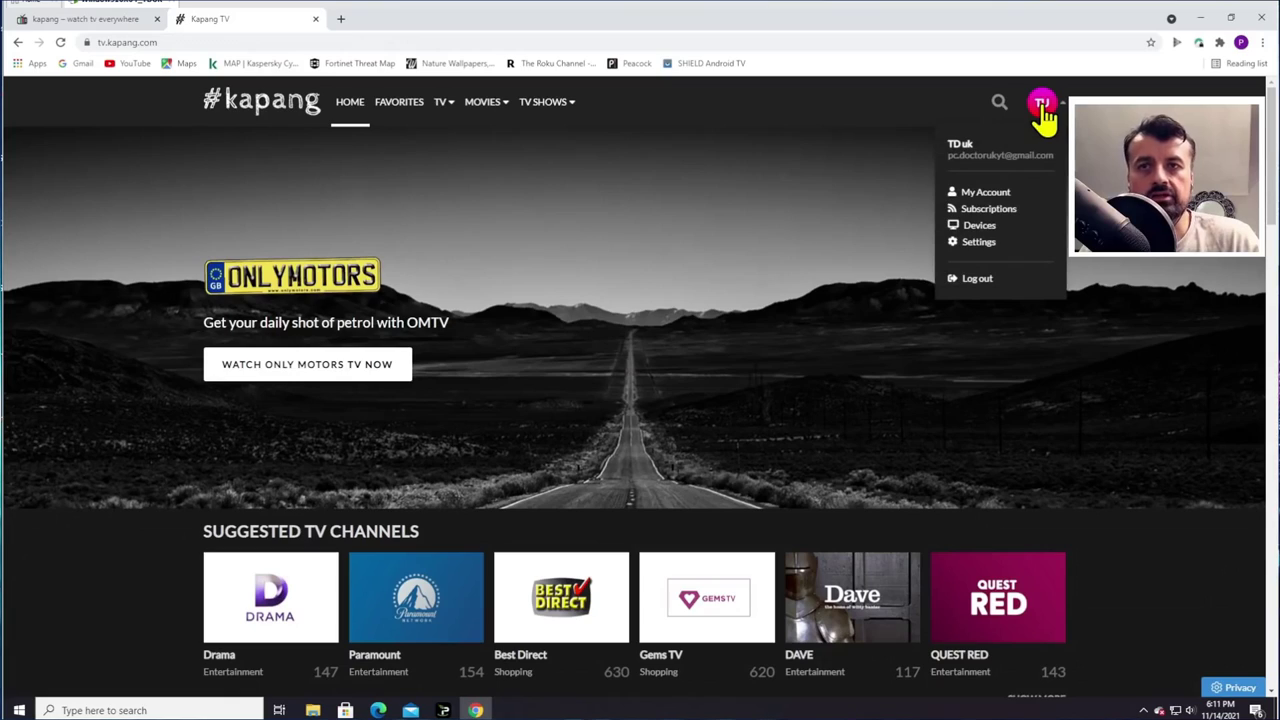
left_click(1002, 212)
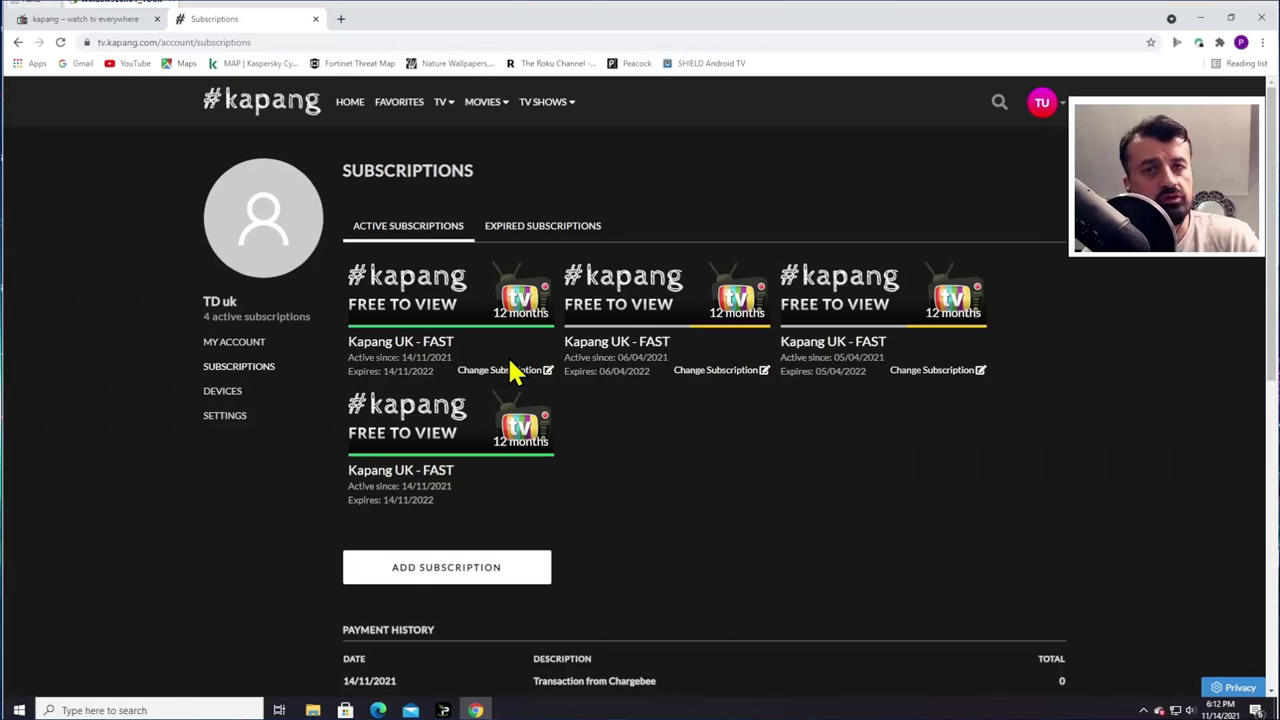
left_click(441, 577)
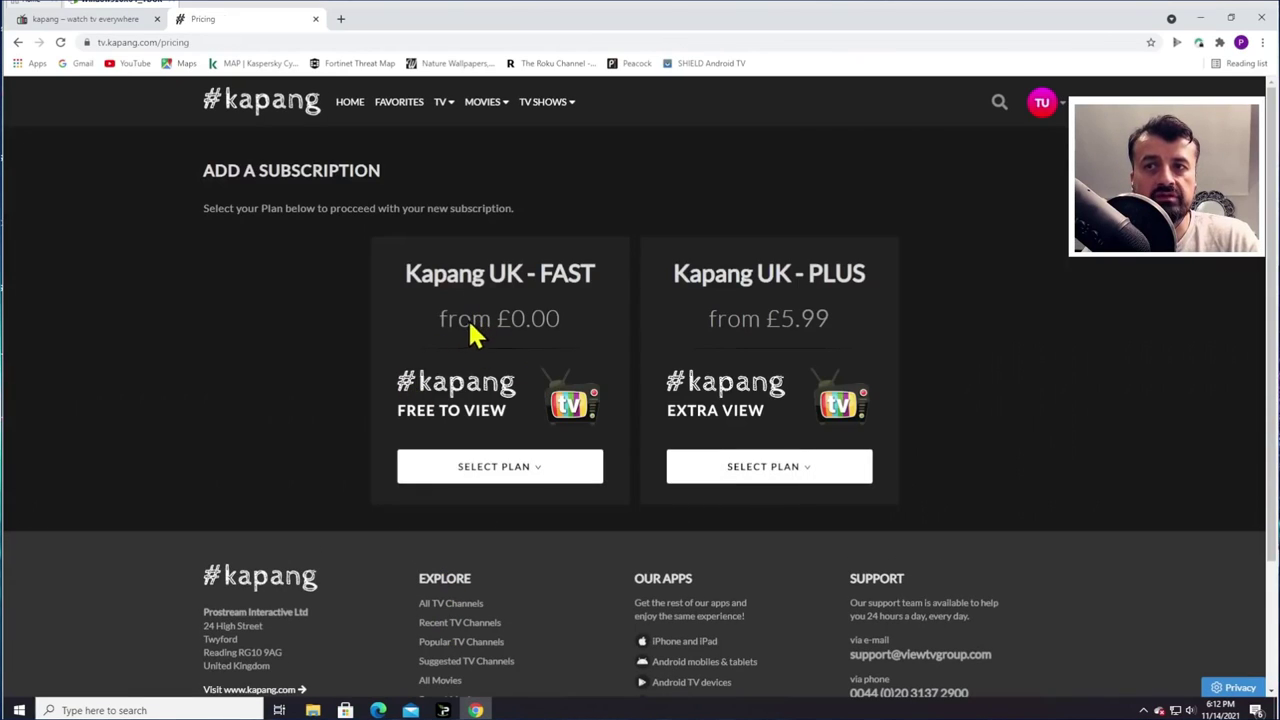
- Select the £0.00 Free to View 12 Months option under Kapang UK - FAST
left_click(443, 477)
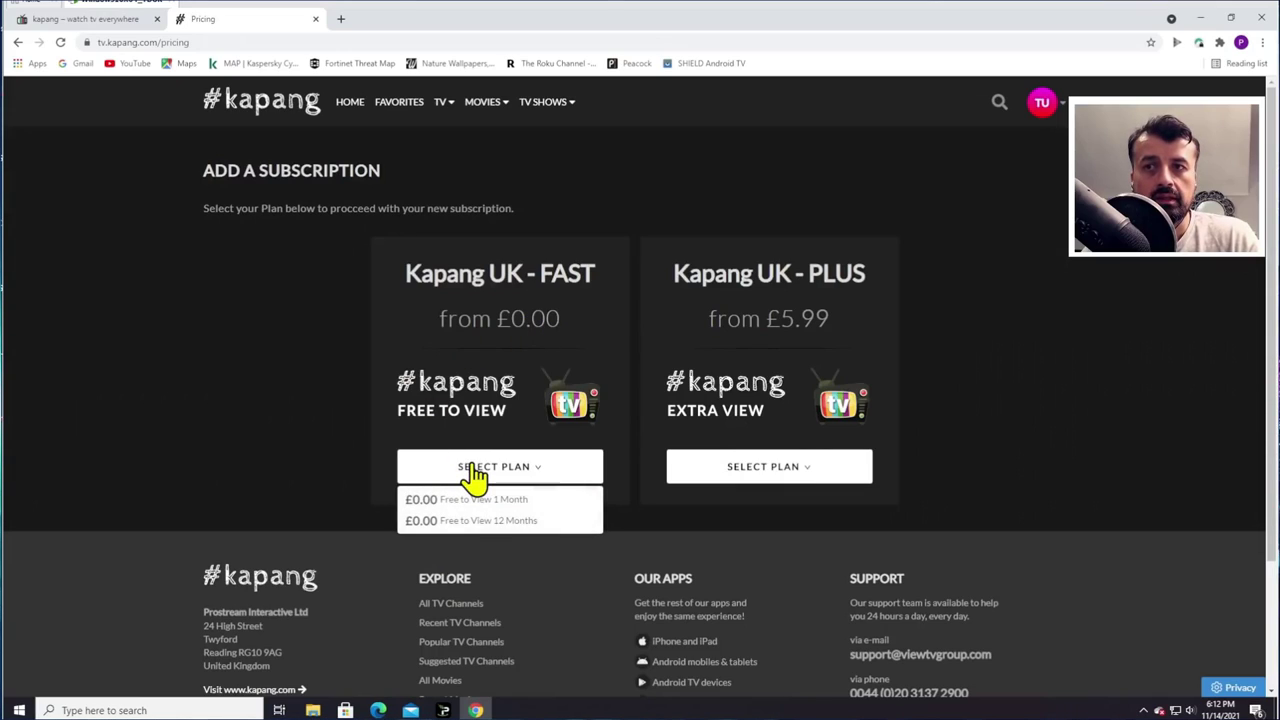
left_click(425, 525)
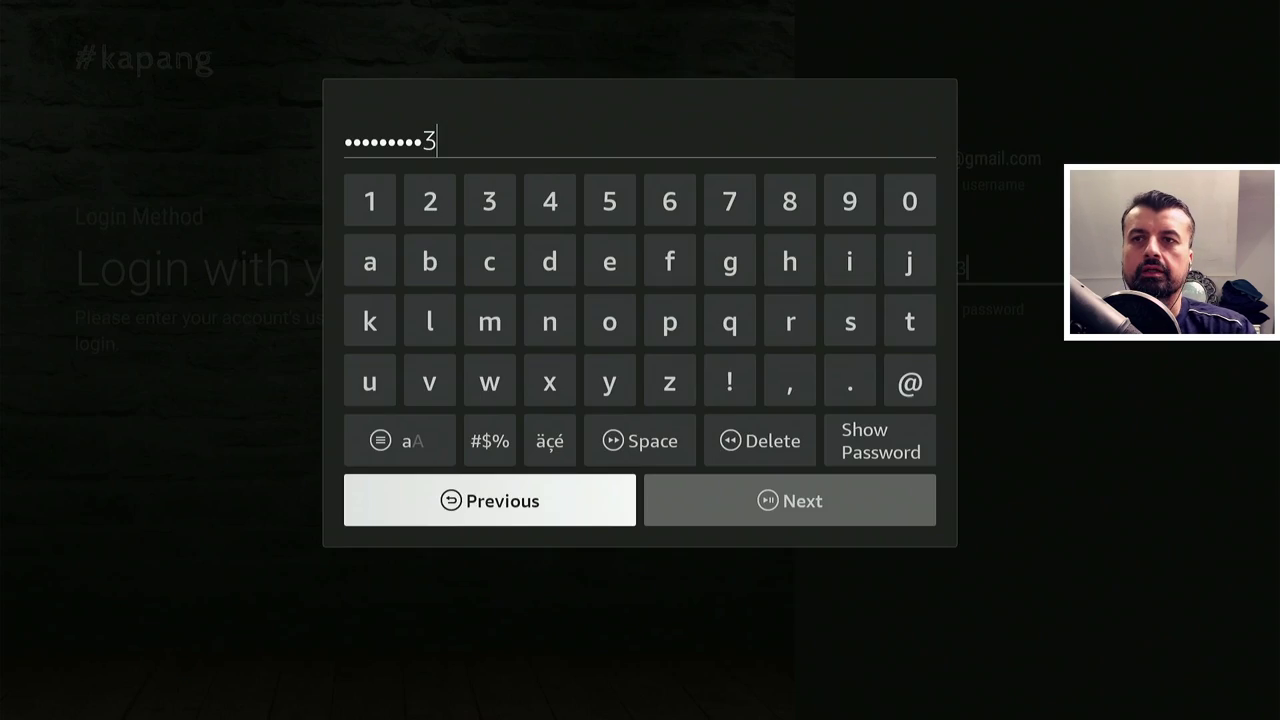
- Submit the password and start a new profile, opening its Name field
key("Right")
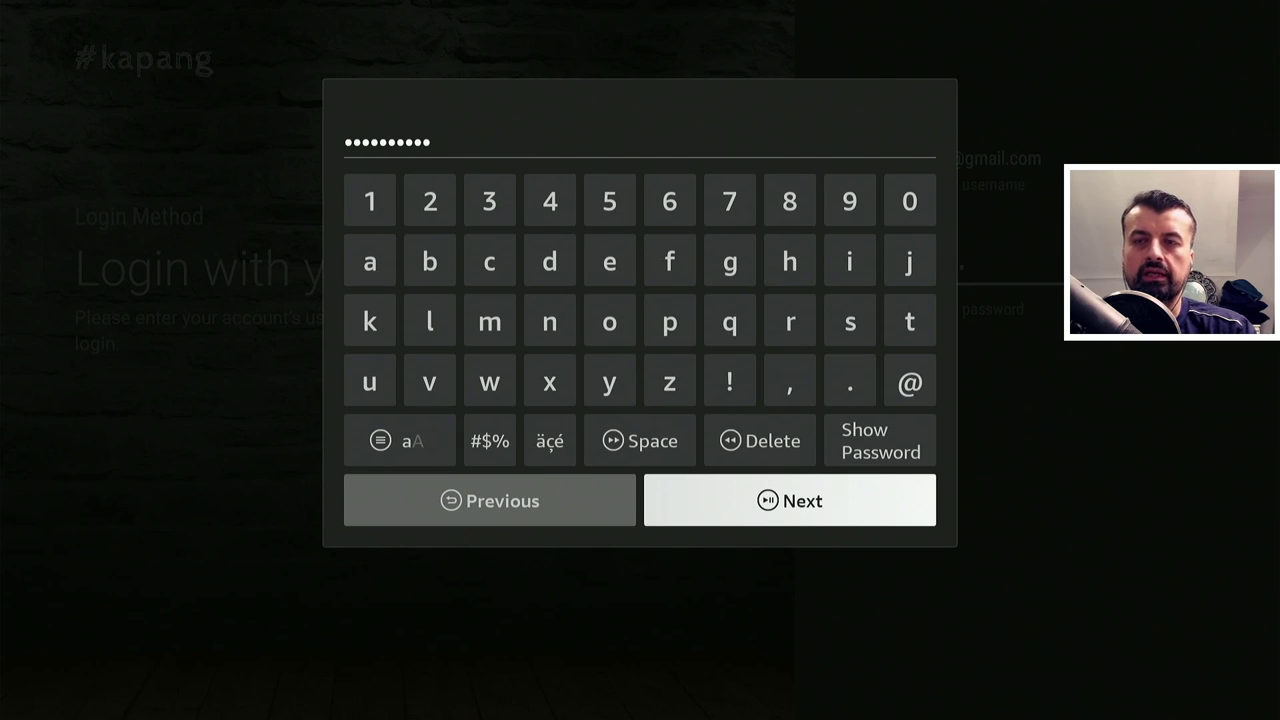
key("Return")
key("Return")
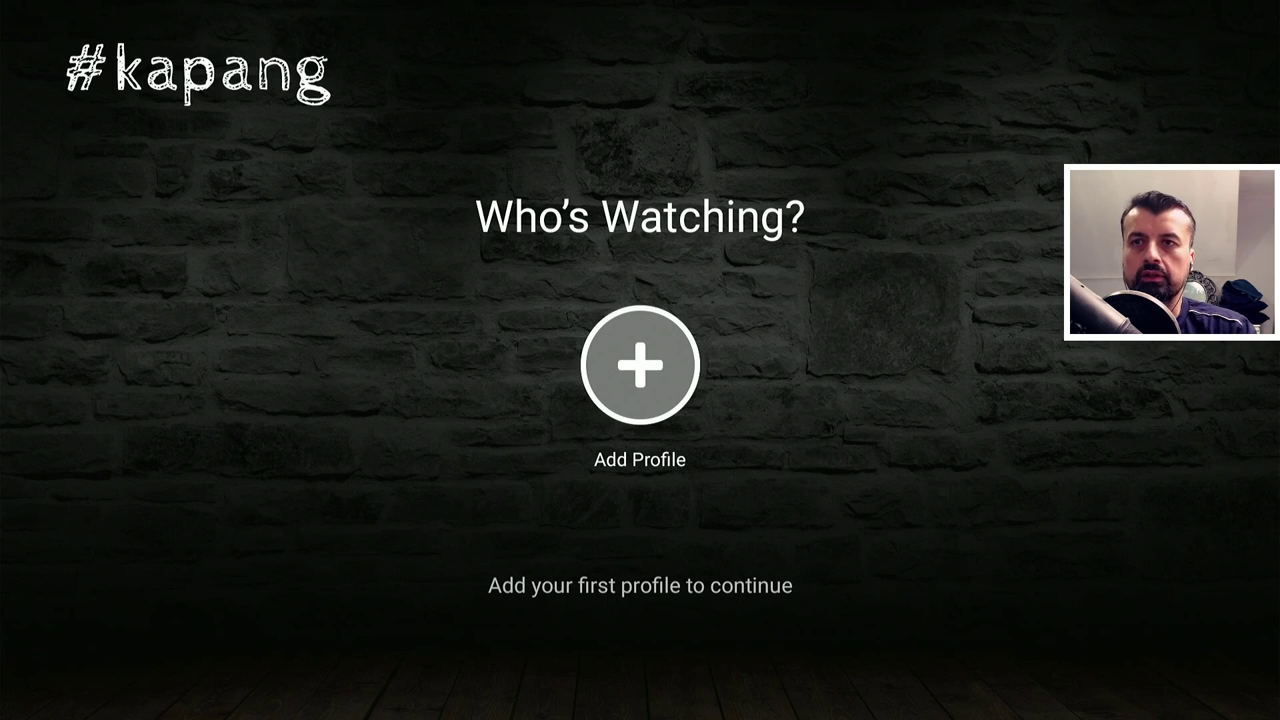
key("Return")
key("Down")
key("Up")
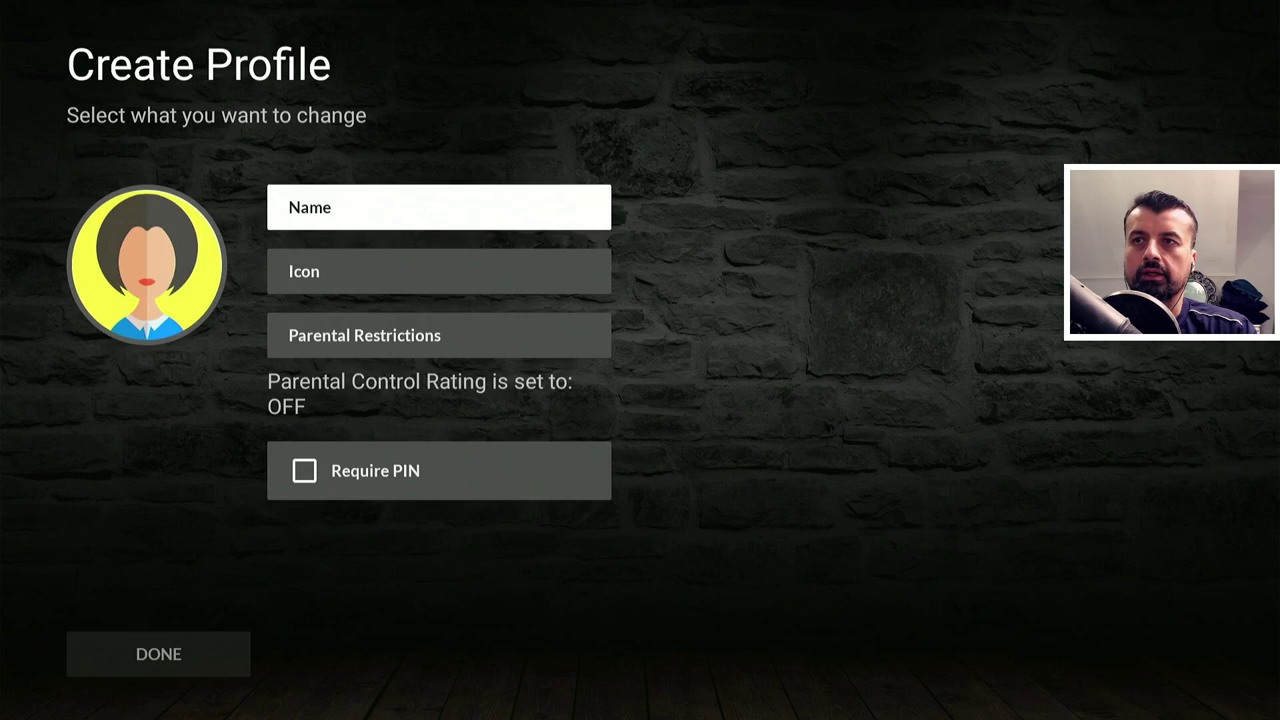
key("Return")
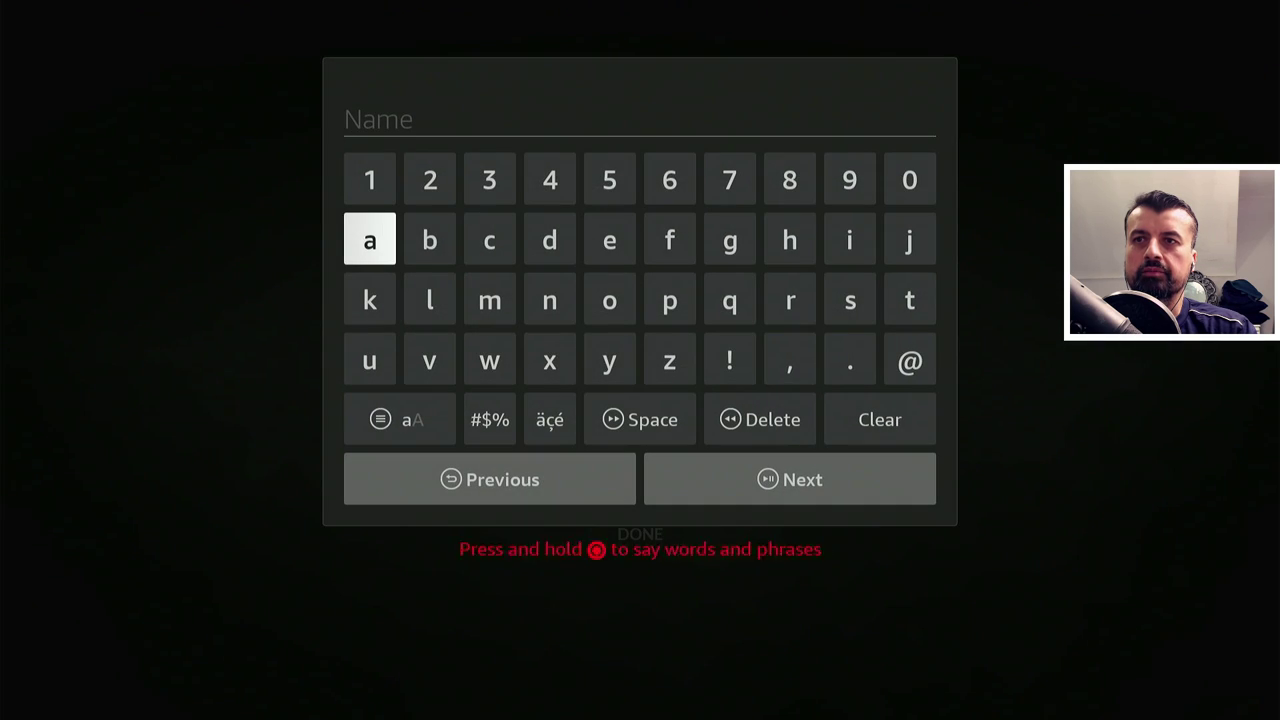
- Name the profile TD and save it to reach the Kapang TV home screen
key("Down")
key("Left")
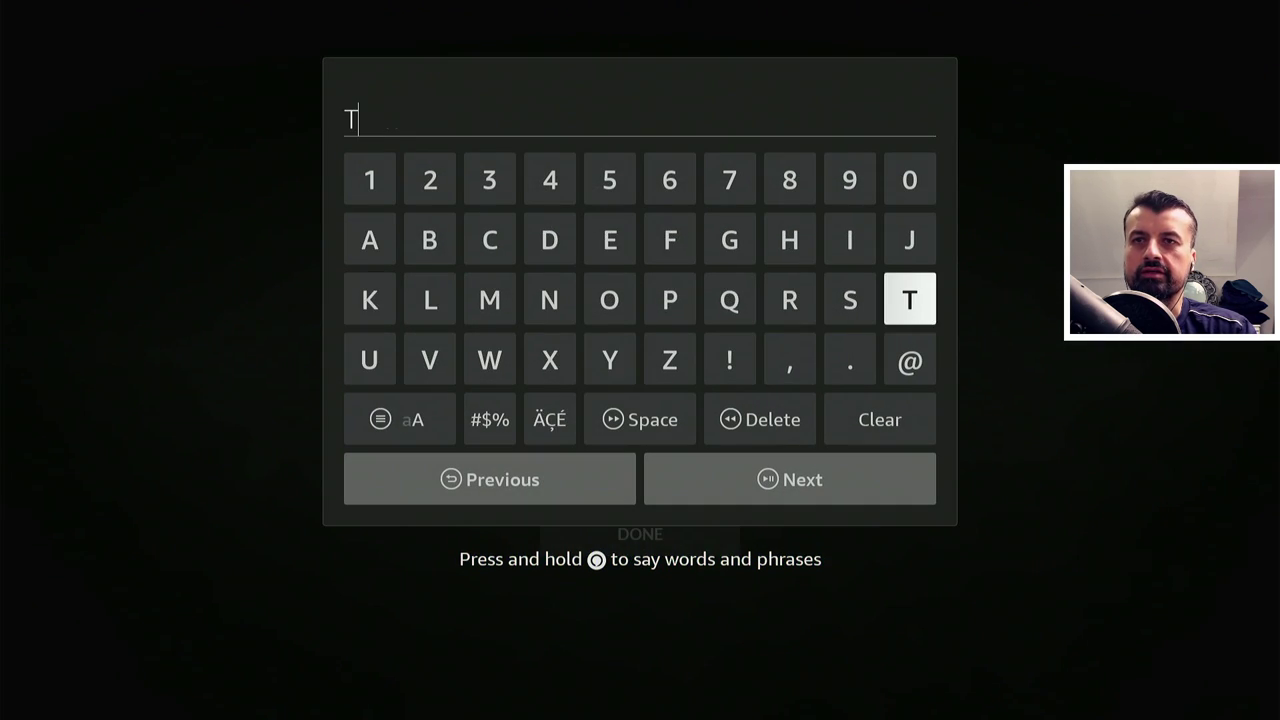
key("Right")
key("Right")
key("Right")
key("Right")
key("Up")
key("Return")
key("Down")
key("Down")
key("Down")
key("Right")
key("Return")
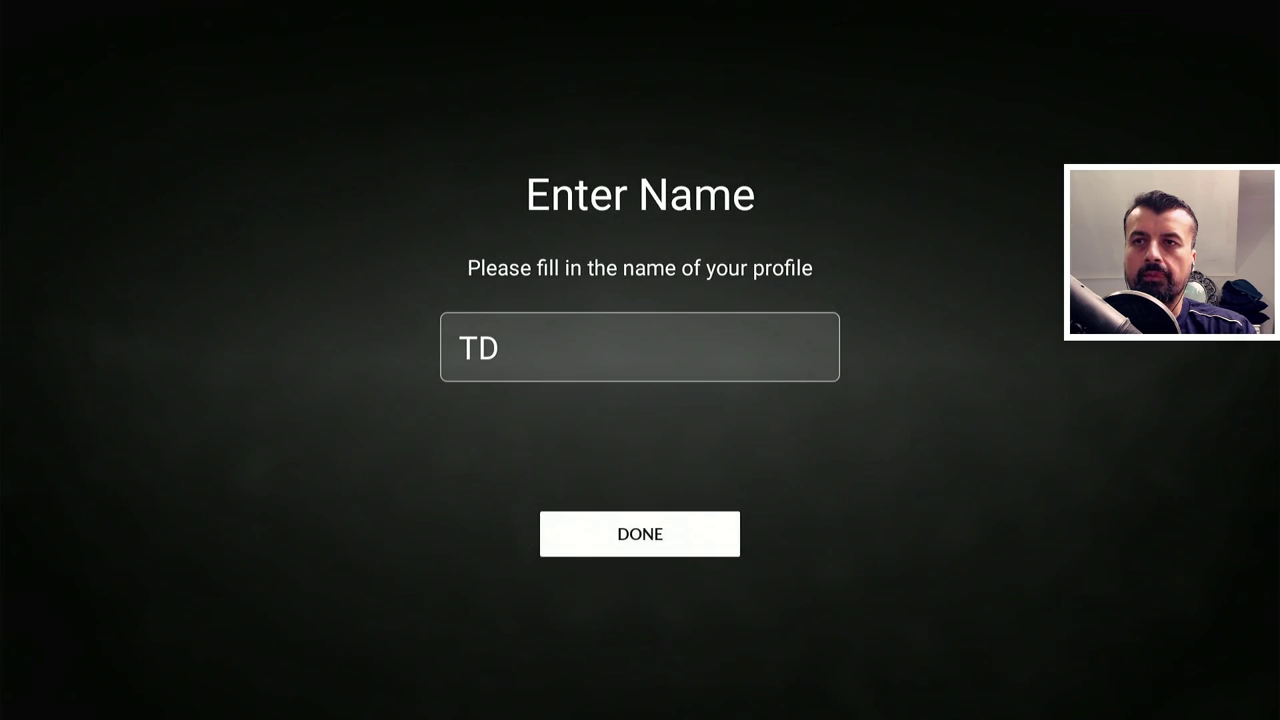
key("Return")
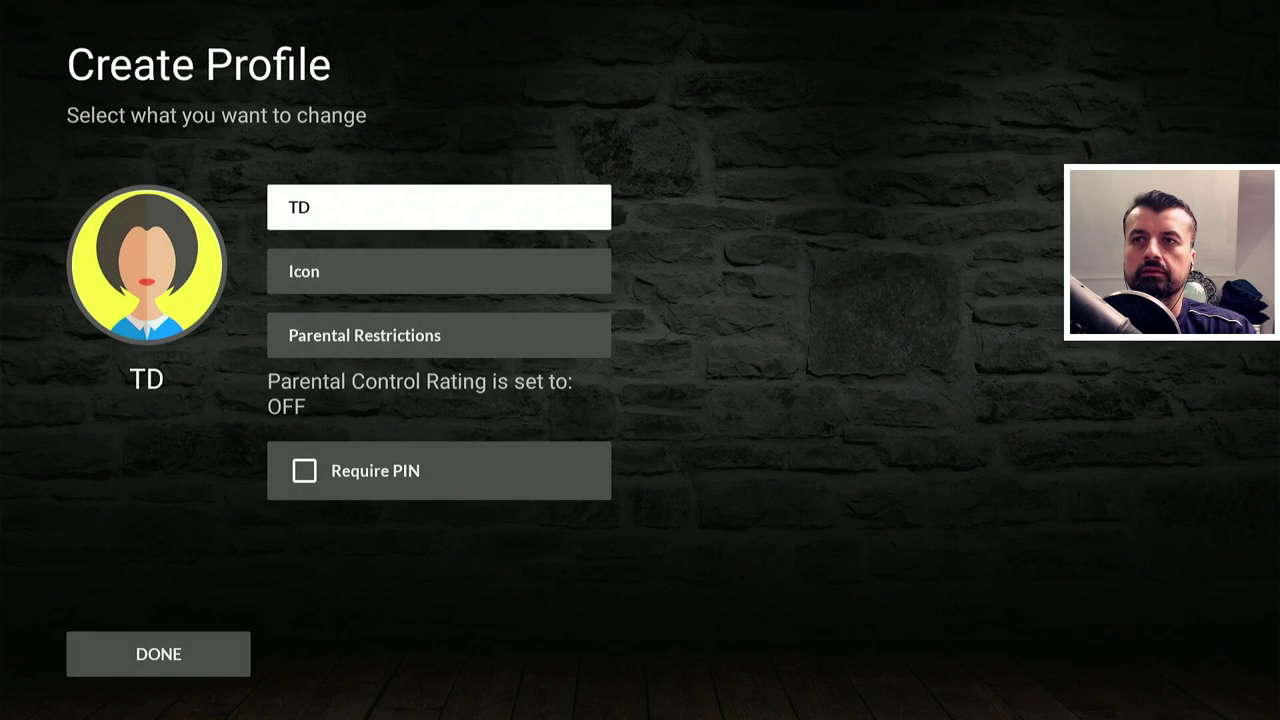
key("Down")
key("Down")
key("Down")
key("Down")
key("Return")
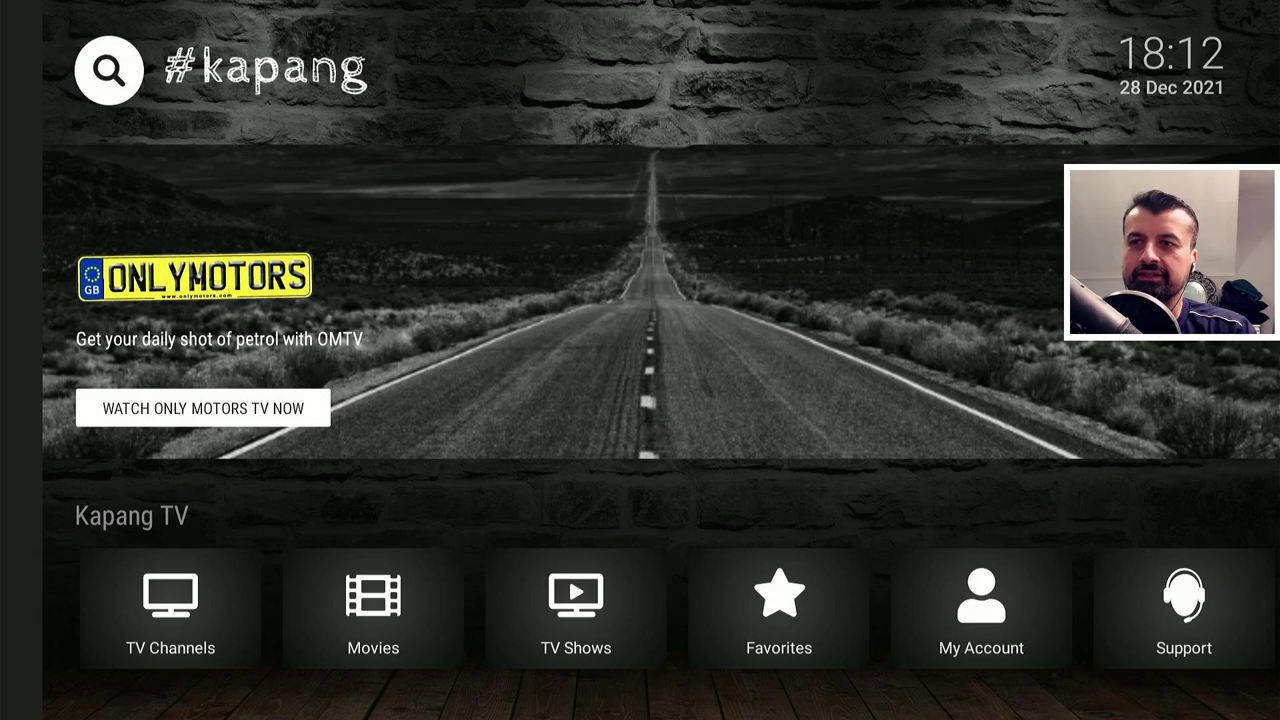
- Browse across the Kapang home screen's main menu sections toward Settings
key("Down")
key("Up")
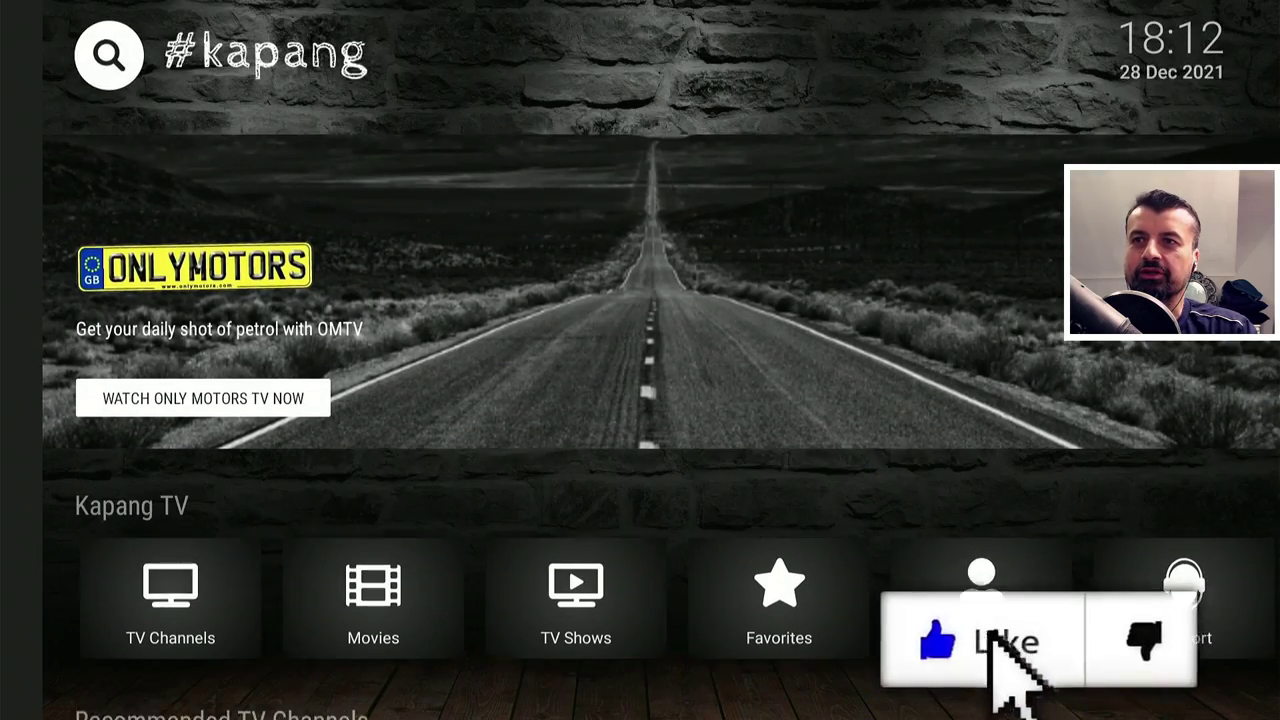
key("Down")
key("Right")
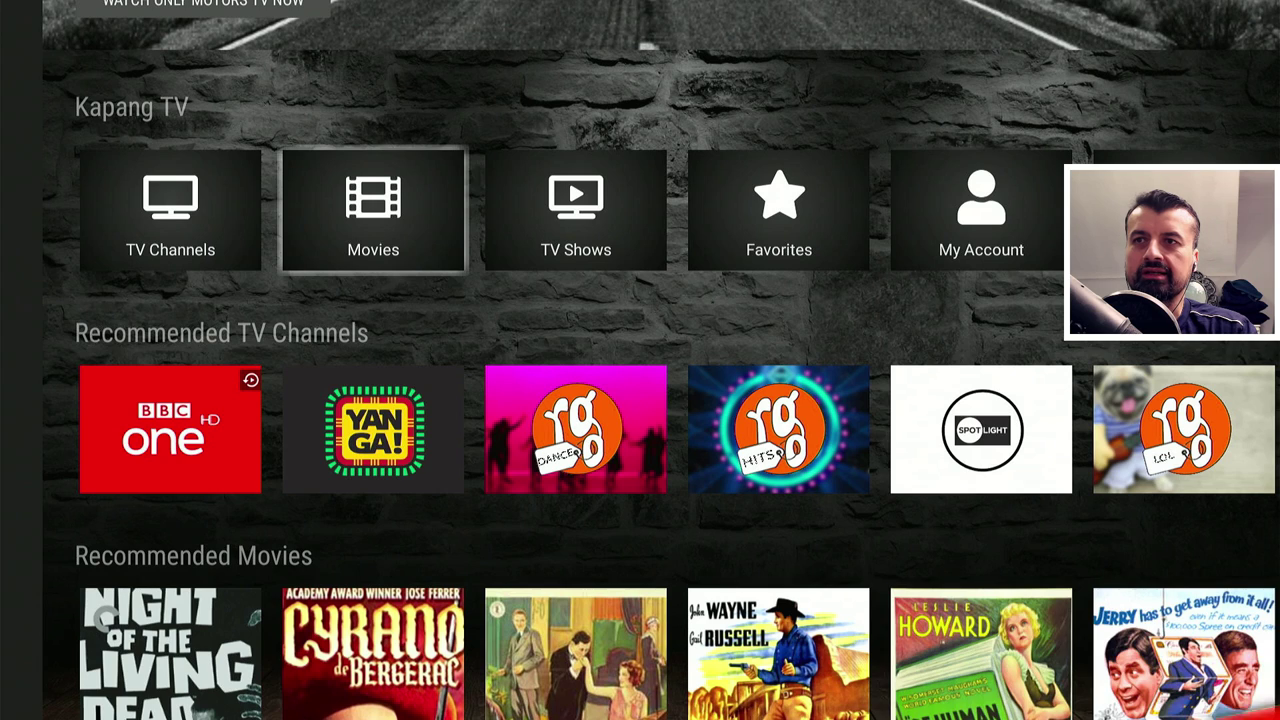
key("Right")
key("Left")
key("Left")
key("Right")
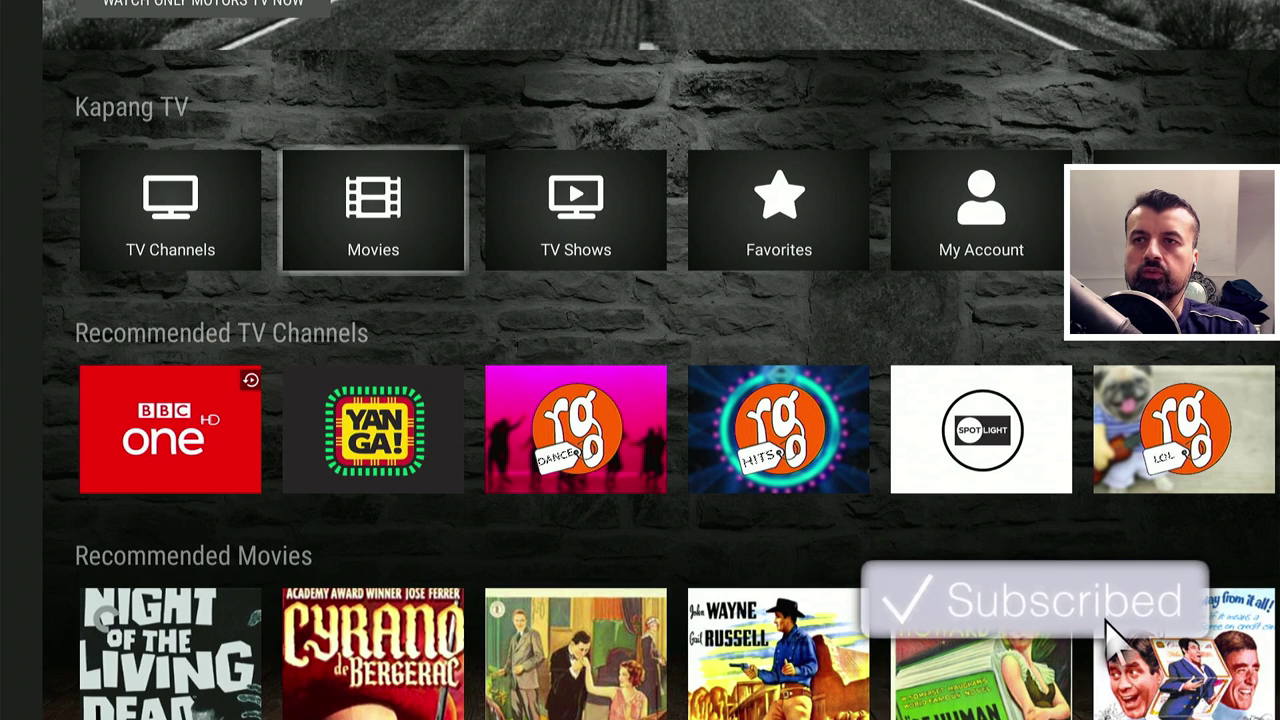
key("Right")
key("Right")
key("Right")
key("Right")
key("Right")
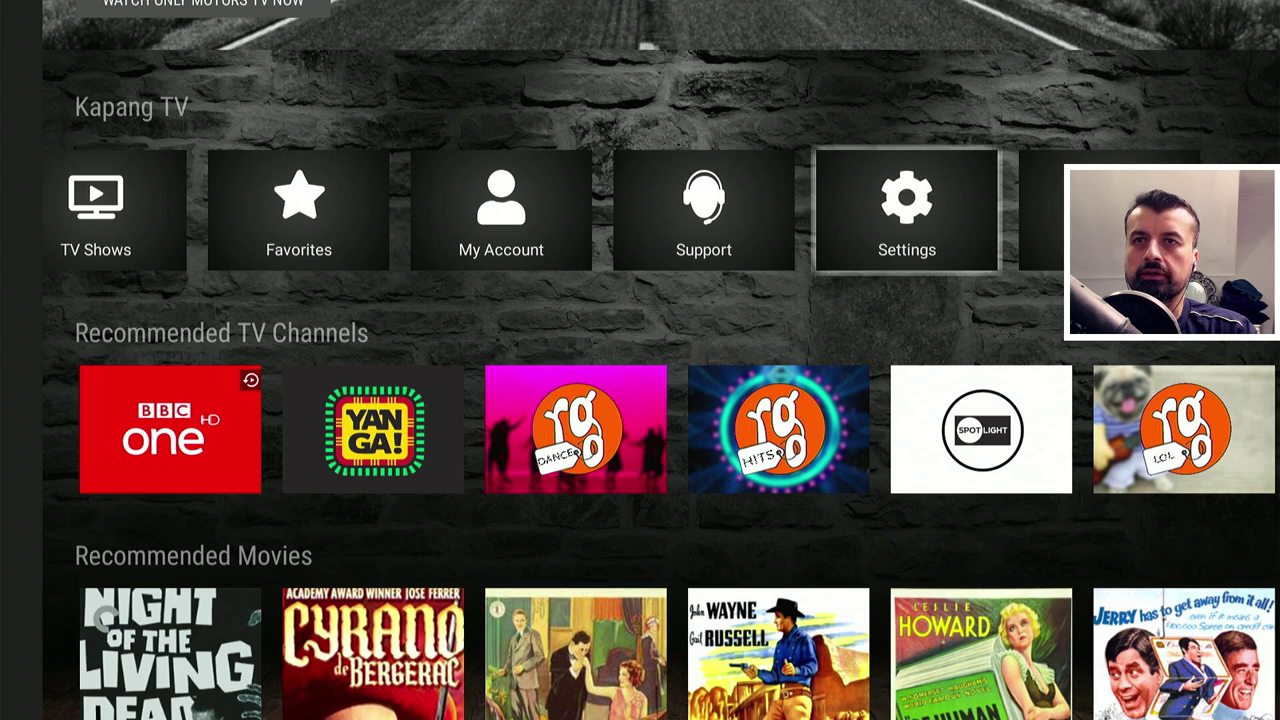
key("Right")
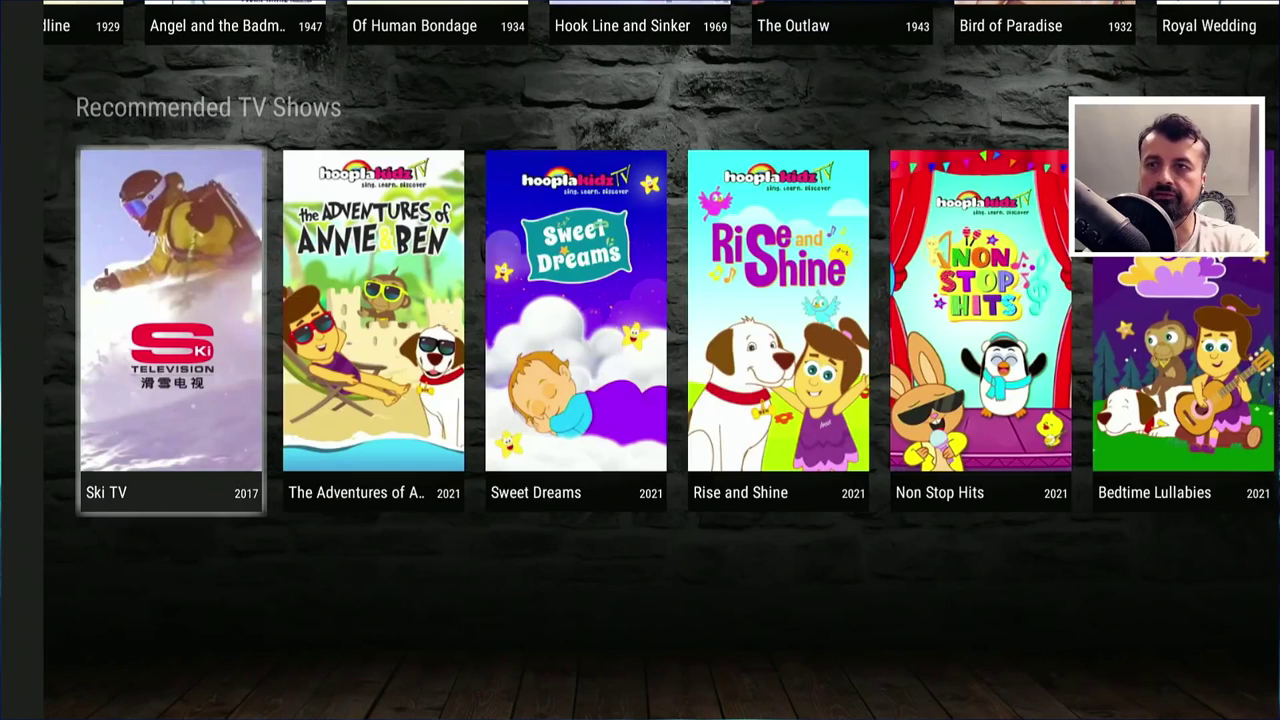
- Open TV Channels from the side navigation to show All Channels, Free to View
key("Left")
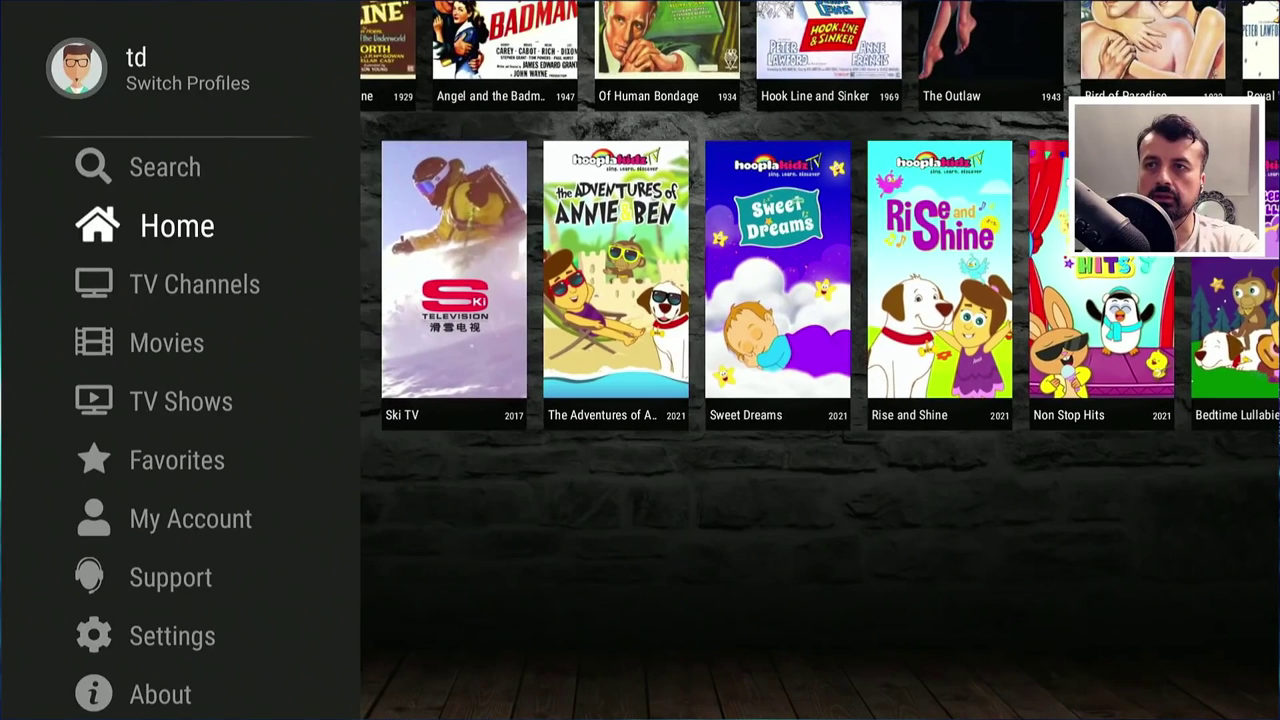
key("Down")
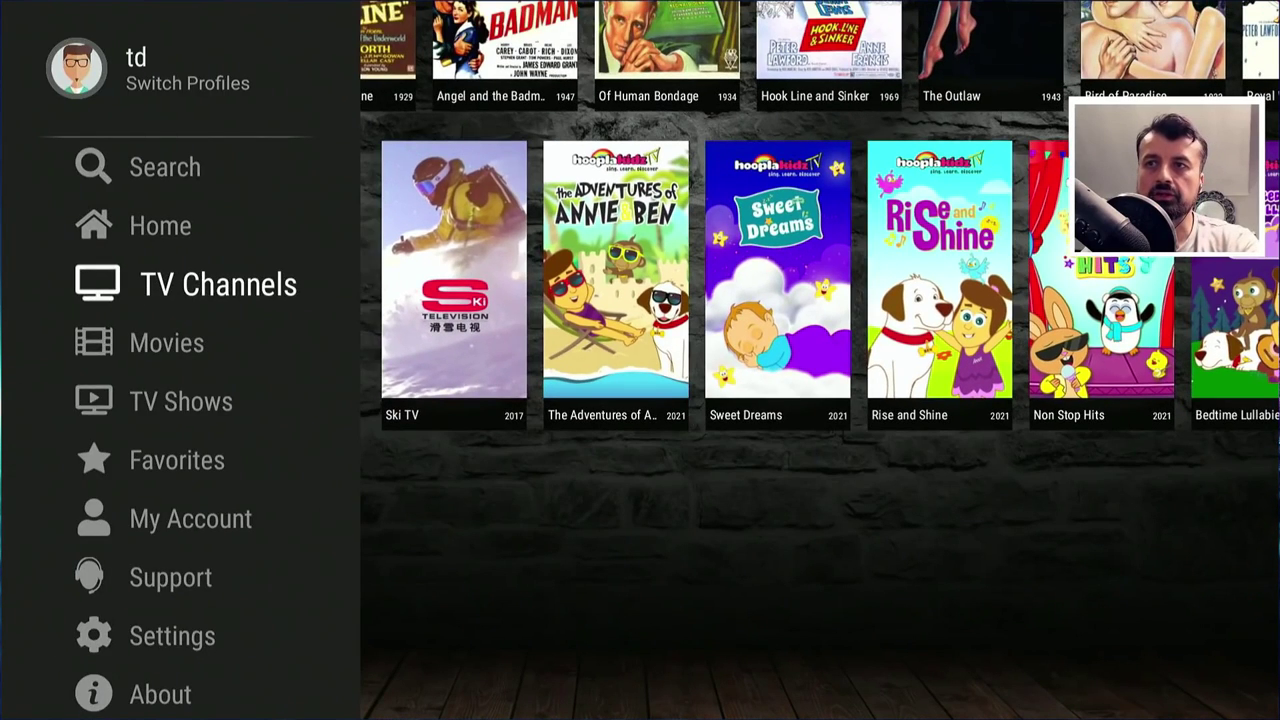
key("Up")
key("Up")
key("Down")
key("Down")
key("Down")
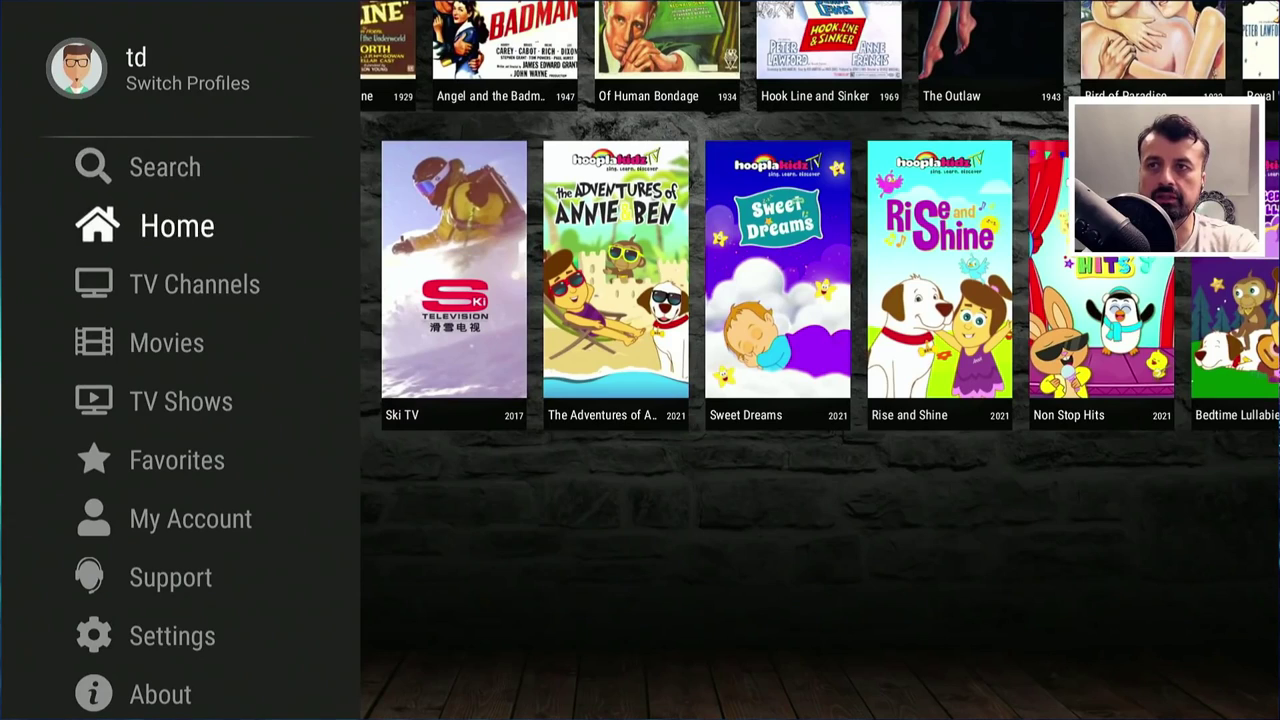
key("Up")
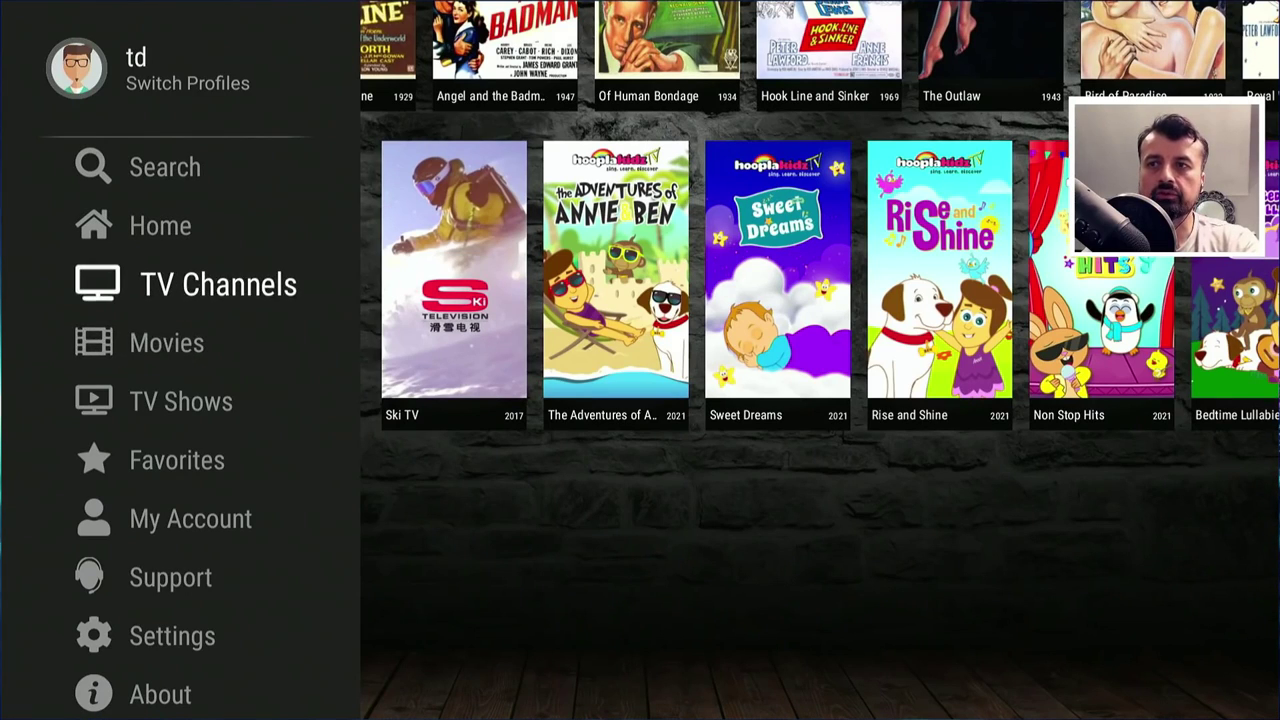
key("Down")
key("Down")
key("Down")
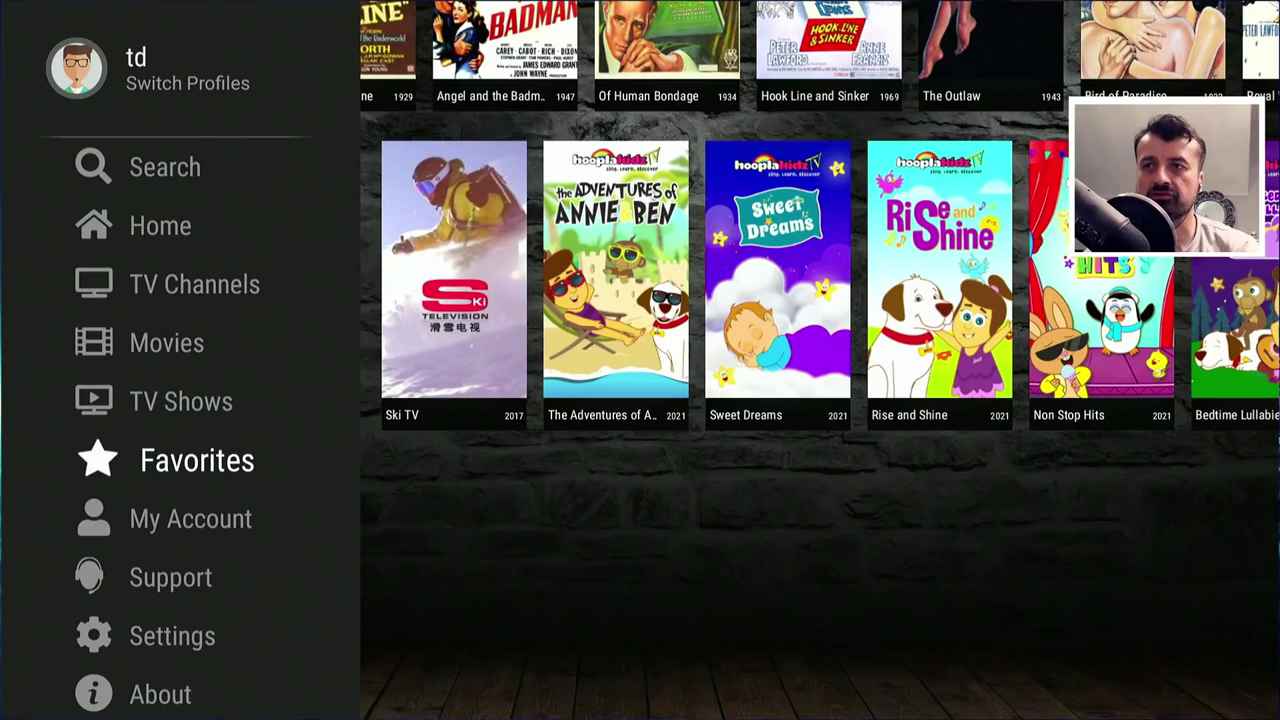
key("Up")
key("Up")
key("Up")
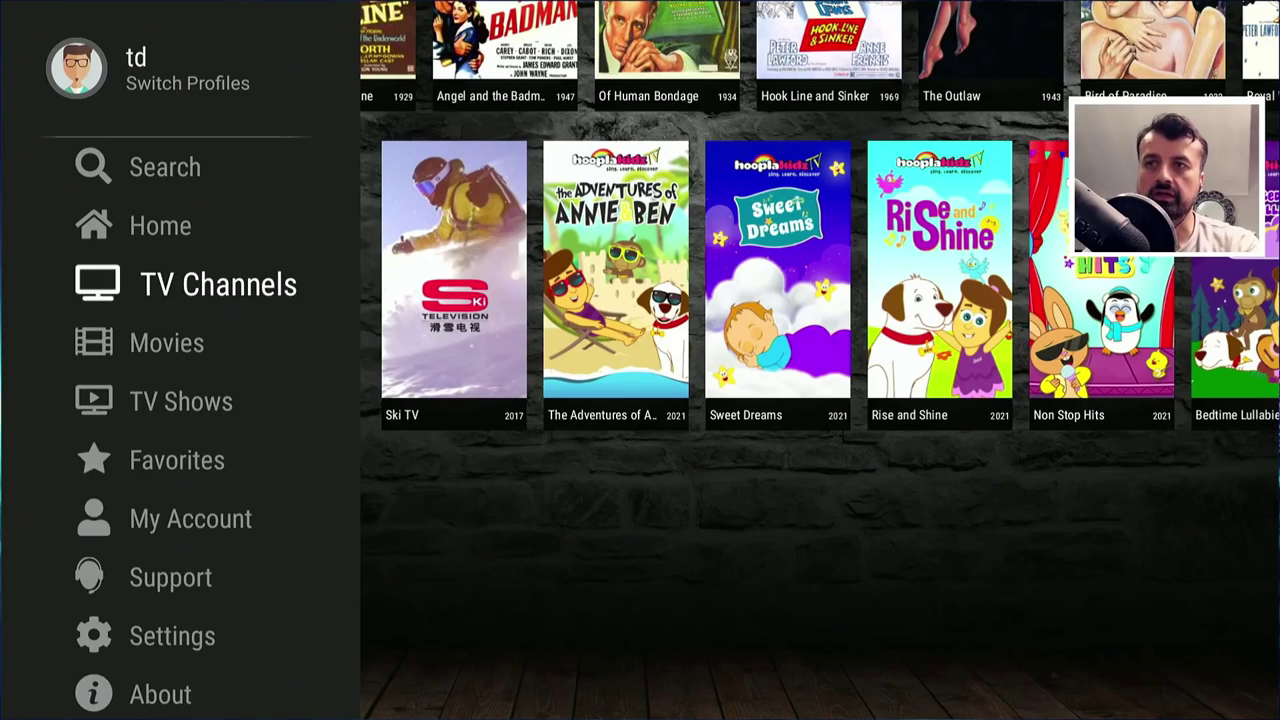
key("Return")
key("Down")
key("Down")
key("Down")
key("Down")
key("Down")
key("Down")
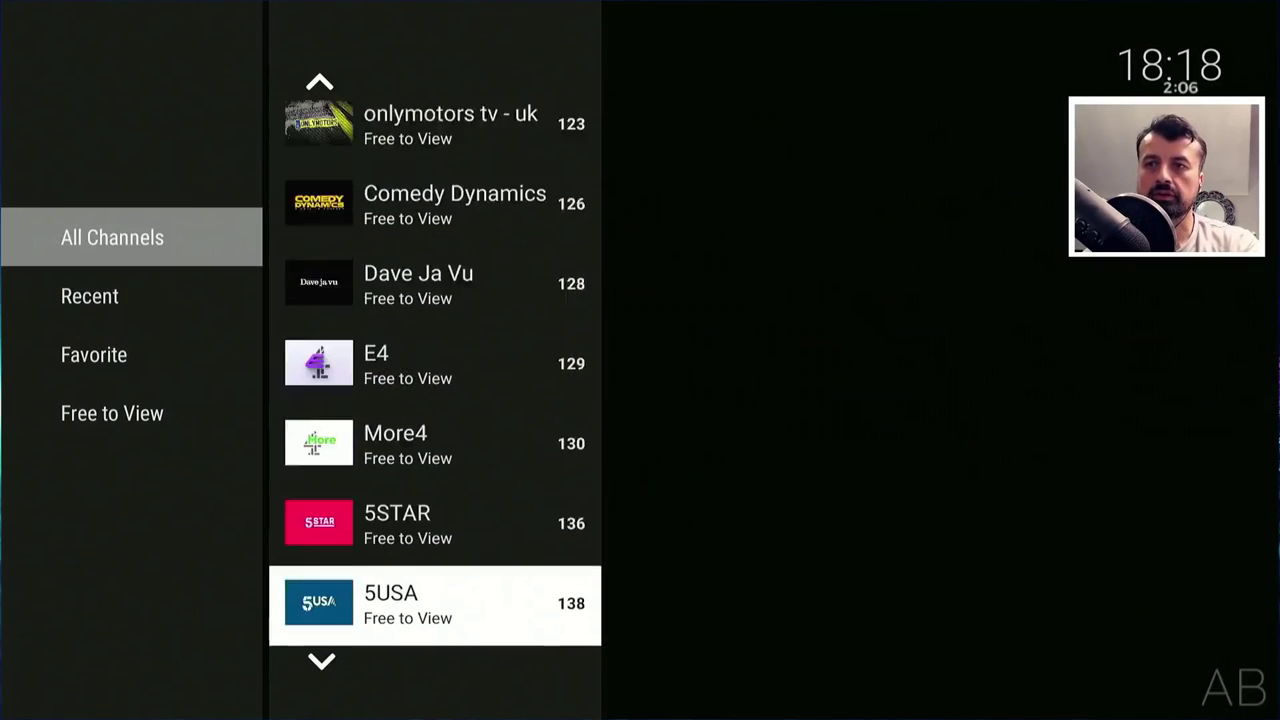
- Tune to 310 Food Network and open its Program Guide schedule for Sunday 14 Nov 2021
key("Down")
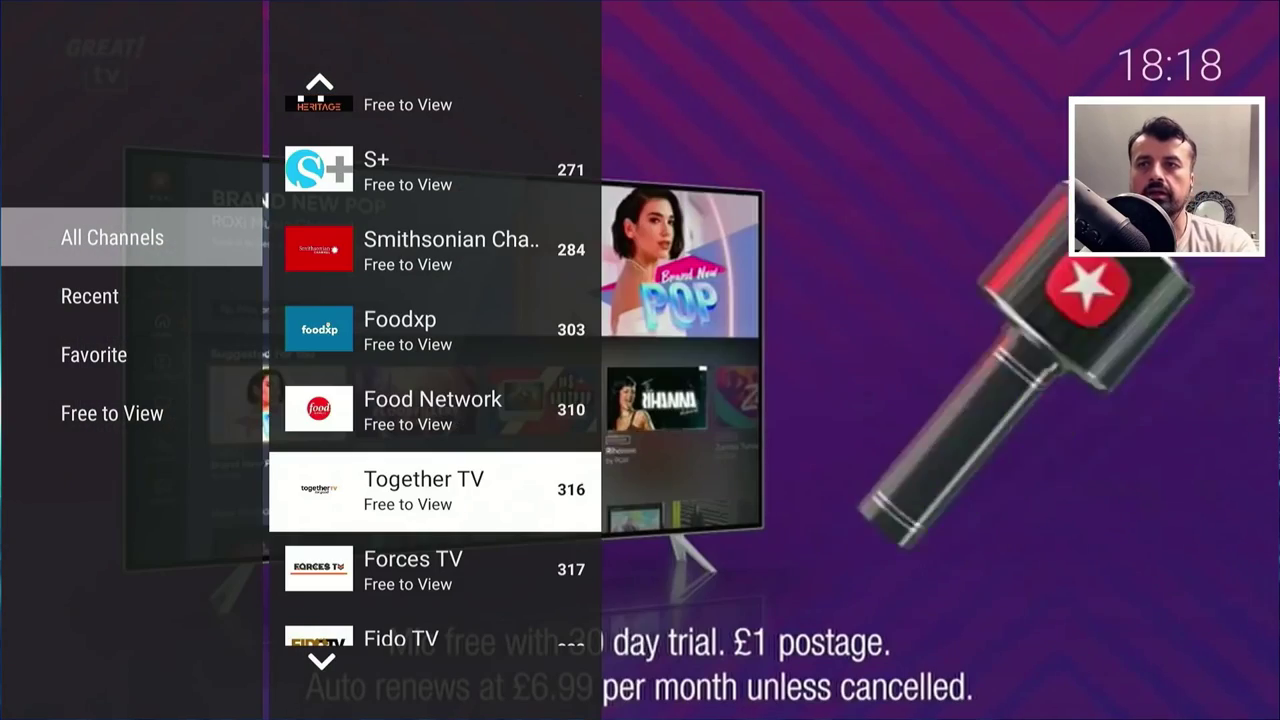
key("Up")
key("Return")
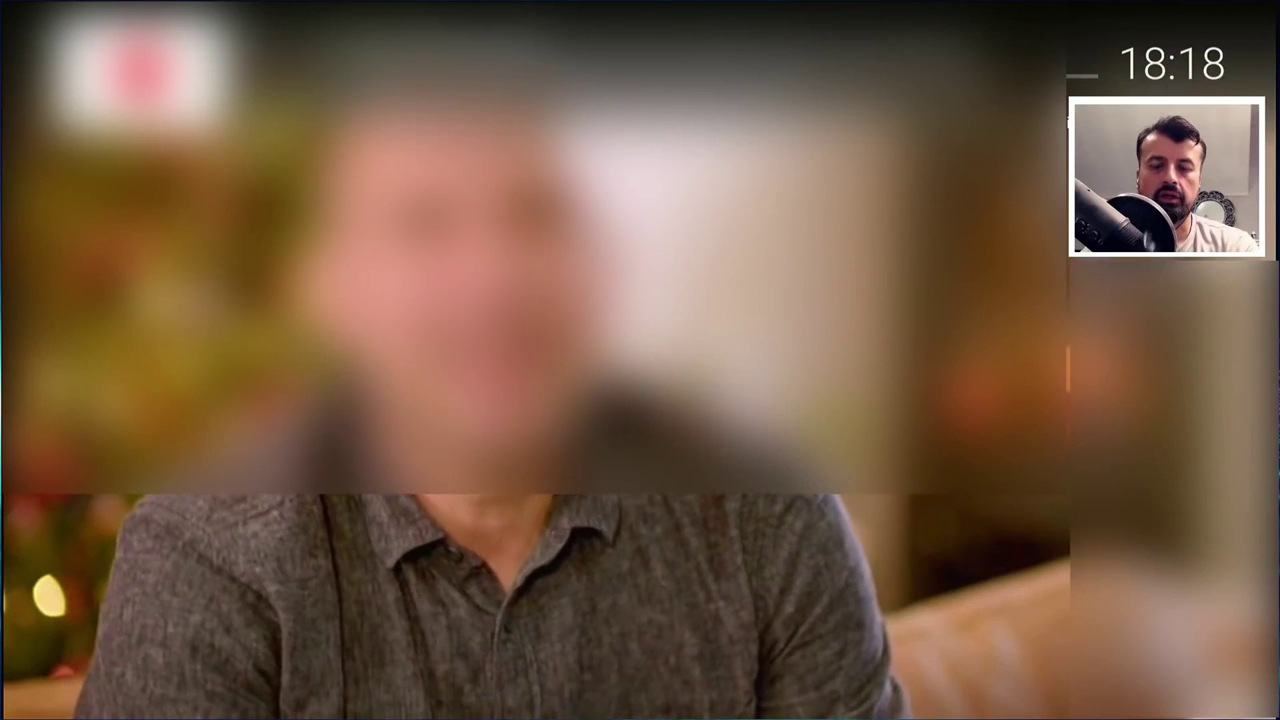
key("Return")
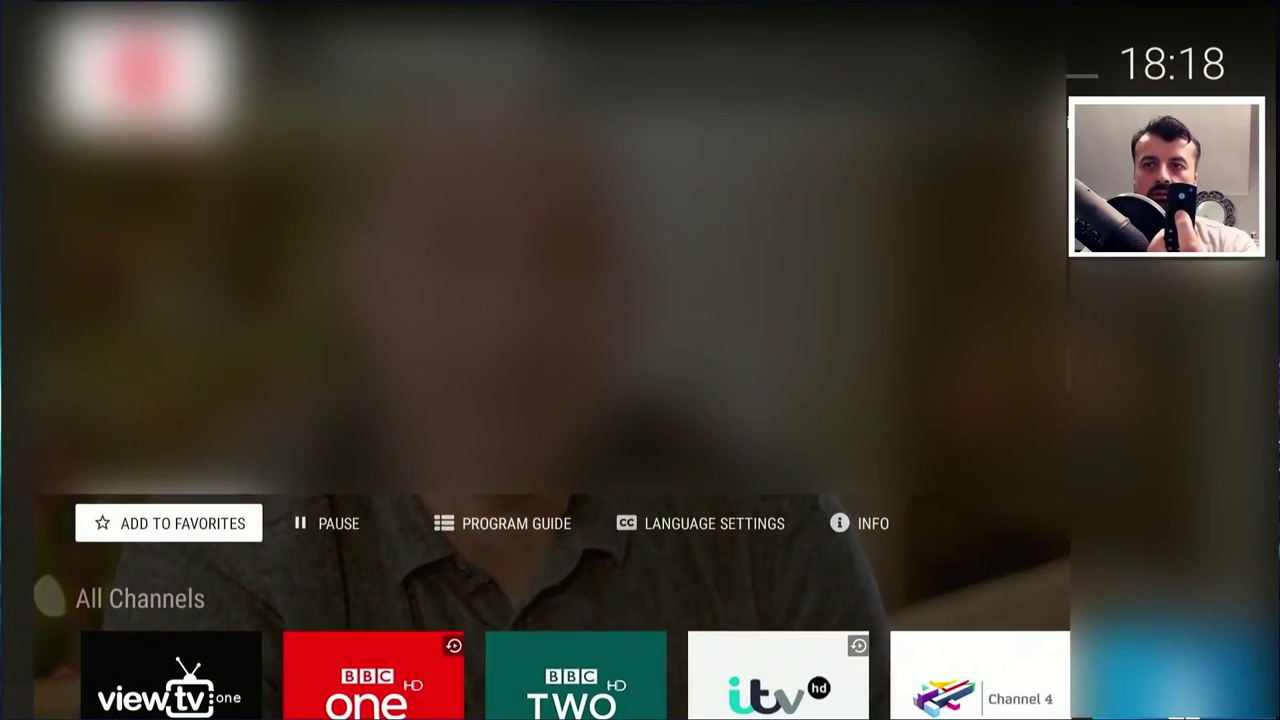
key("Right")
key("Right")
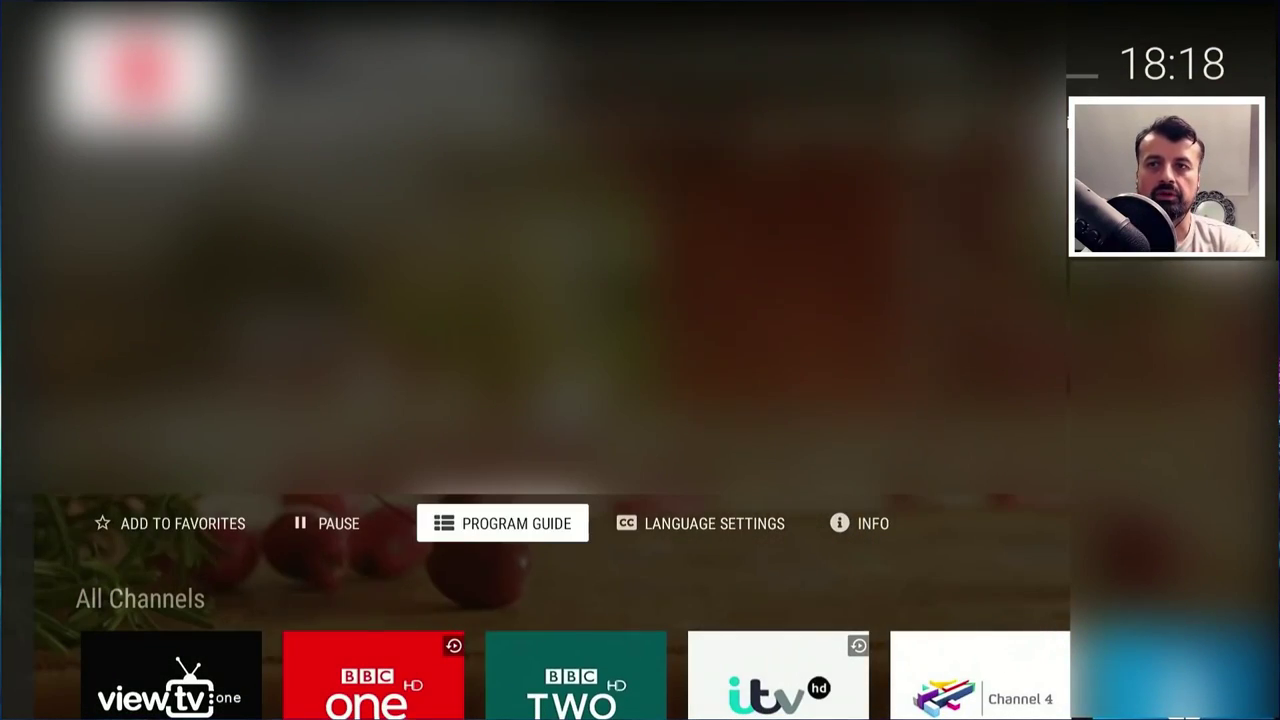
key("Return")
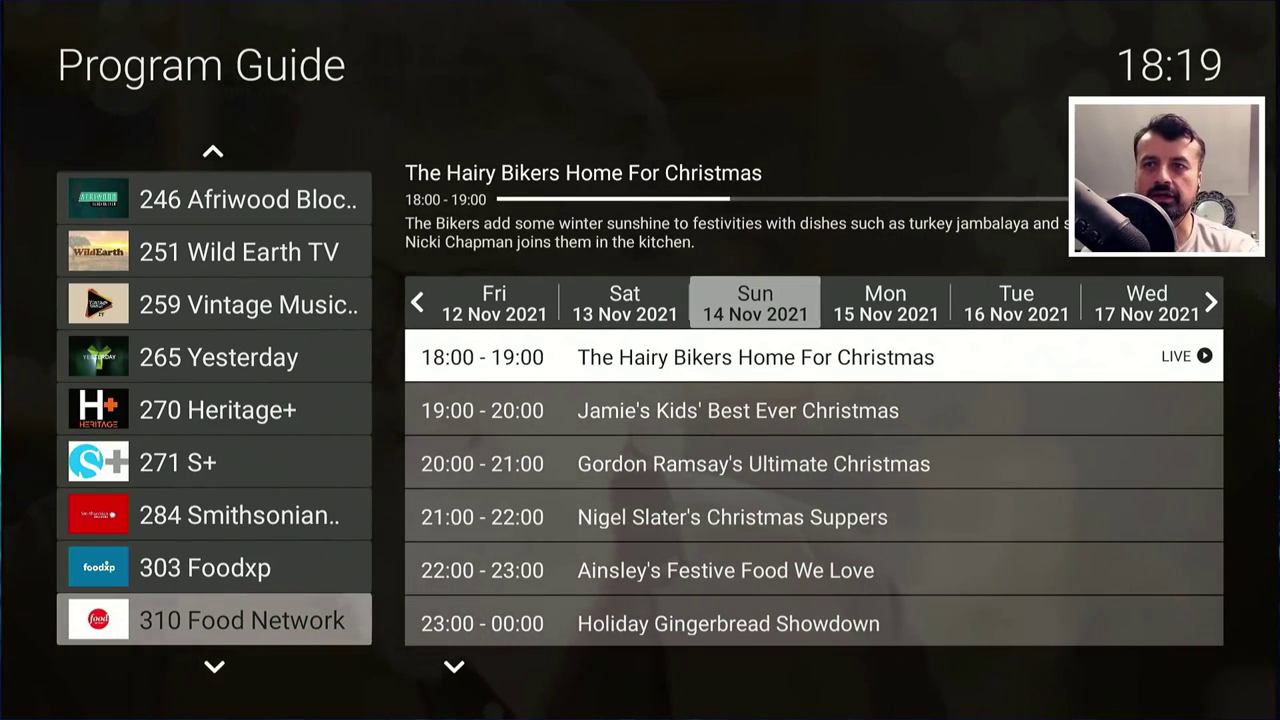
- Browse the guide's channel list past Life TV, Forces TV, Fuel TV and MotorRacing
left_click(214, 619)
key("Down")
key("Down")
key("Down")
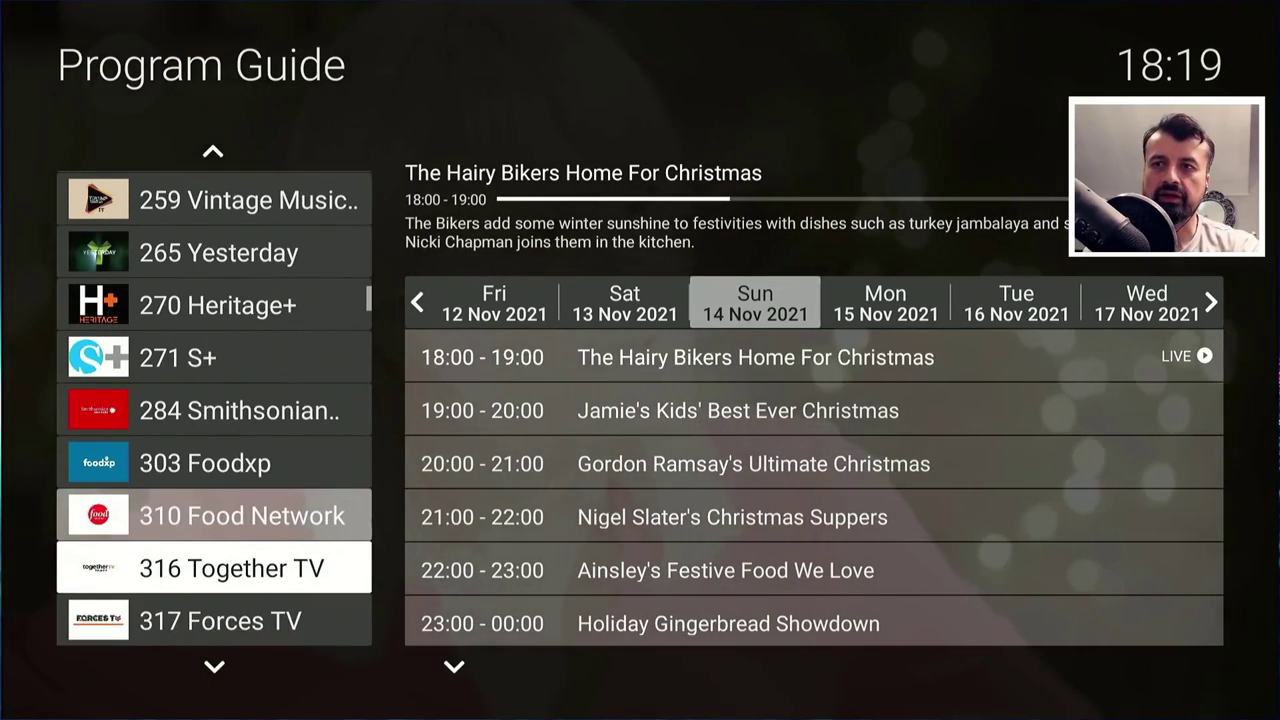
key("Down")
key("Down")
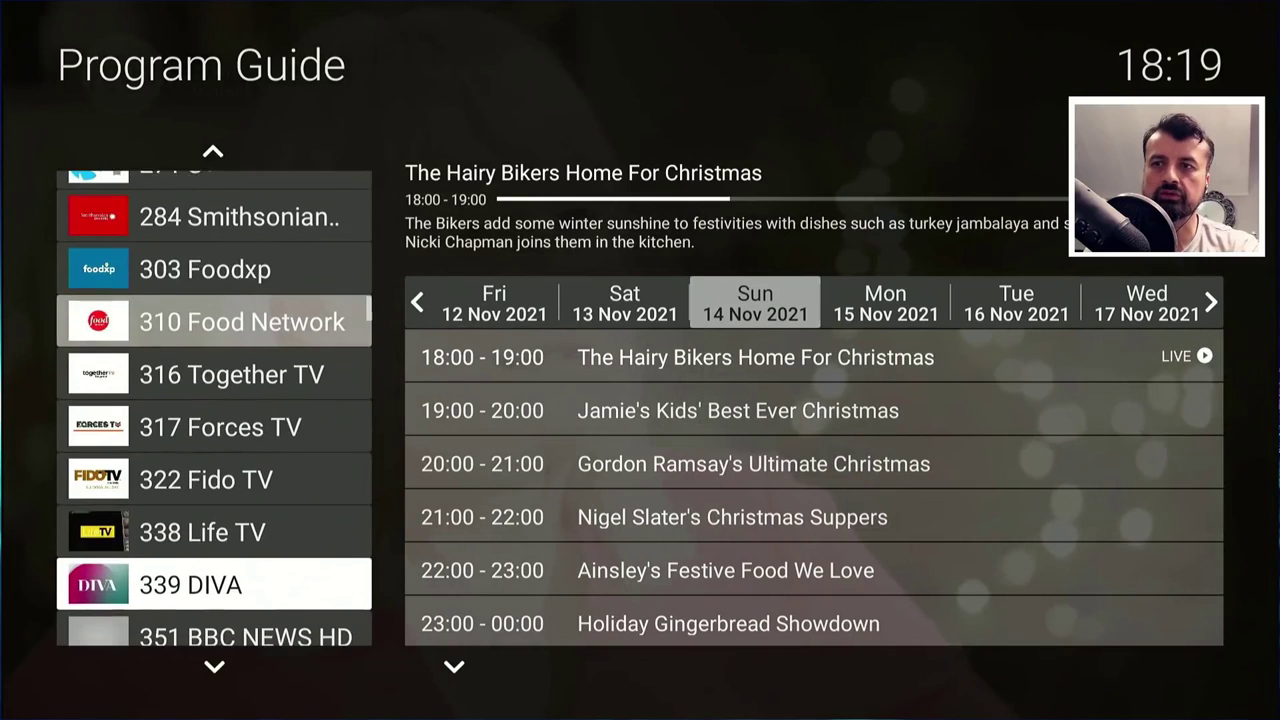
key("Up")
key("Up")
key("Up")
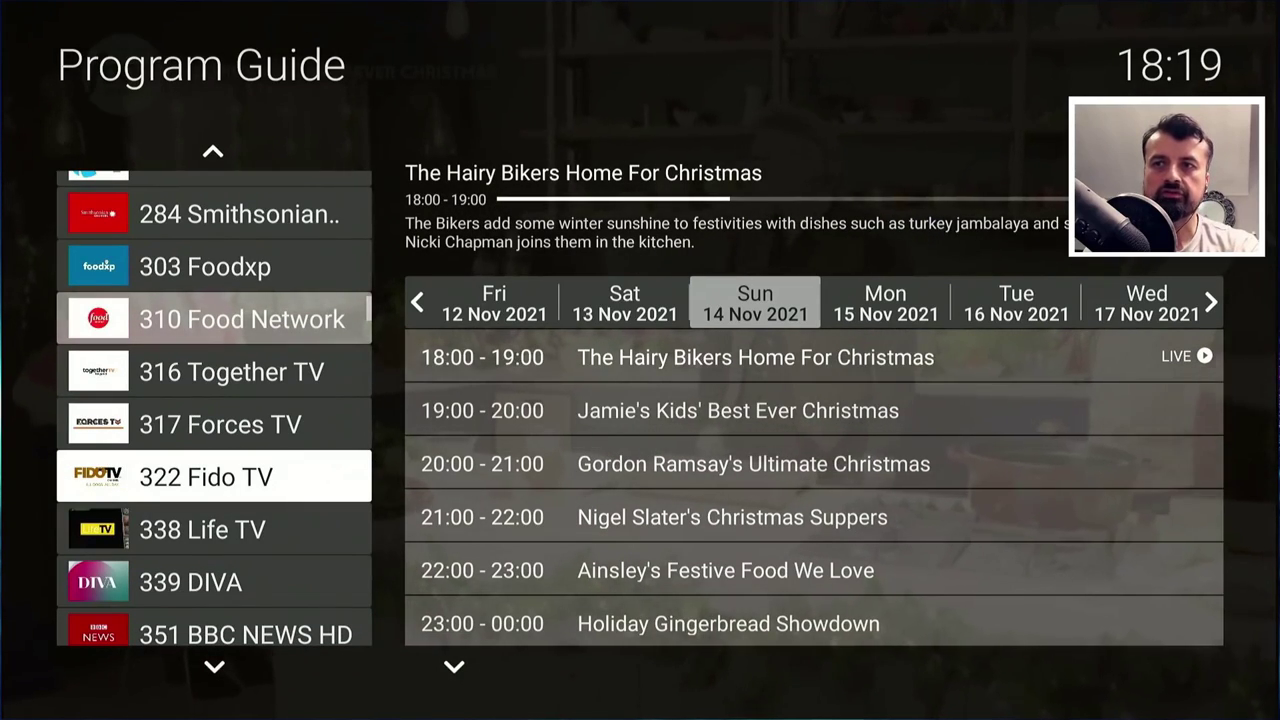
key("Right")
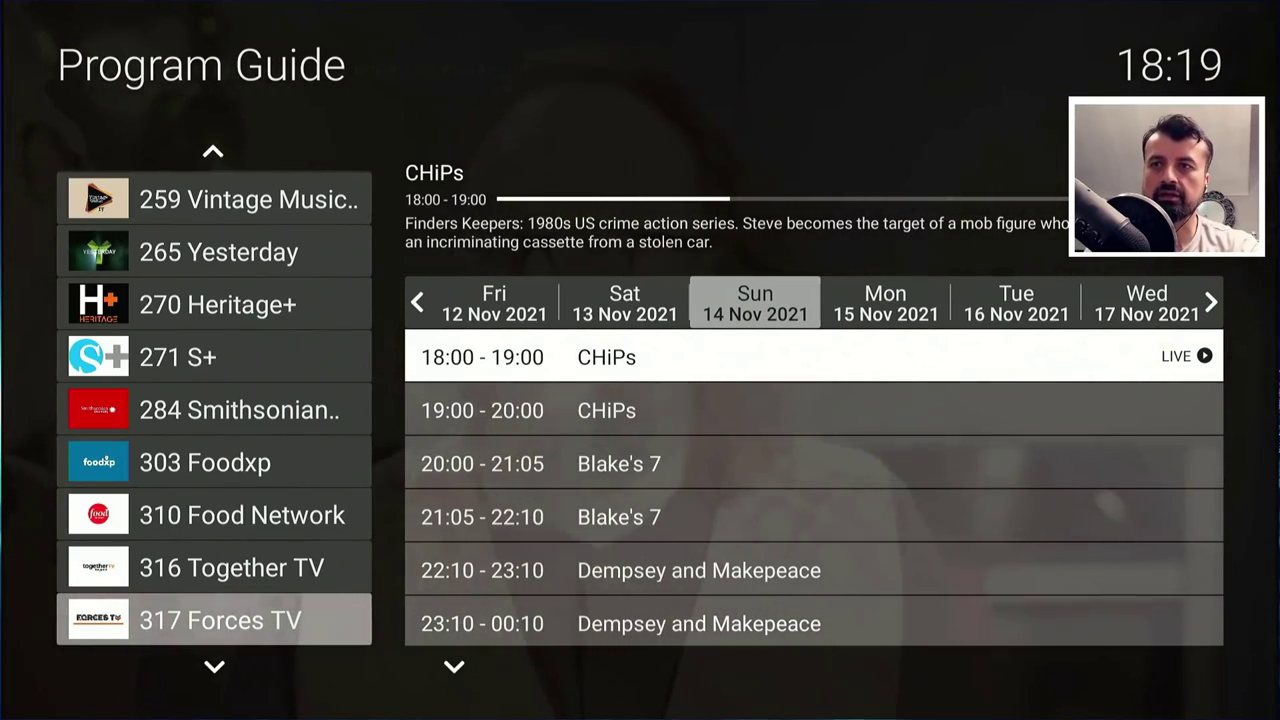
key("Left")
key("Down")
key("Down")
key("Down")
key("Down")
key("Down")
key("Down")
key("Down")
key("Down")
key("Down")
key("Down")
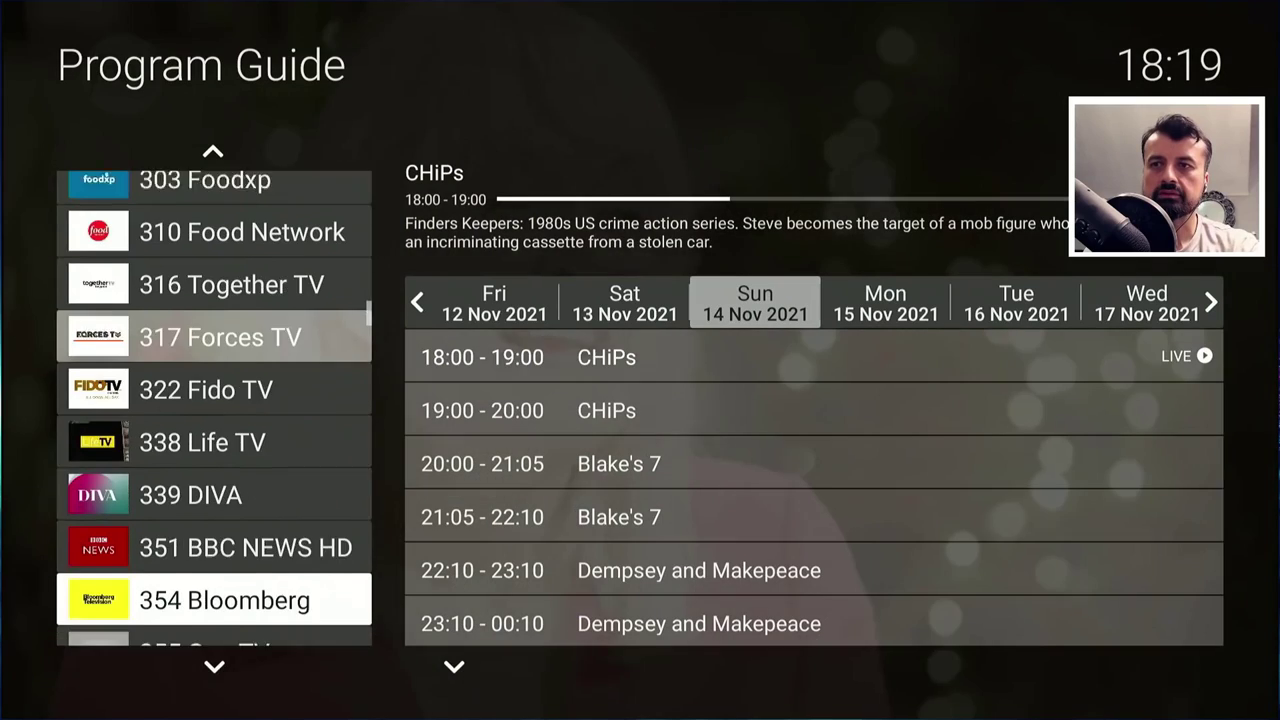
key("Down")
key("Down")
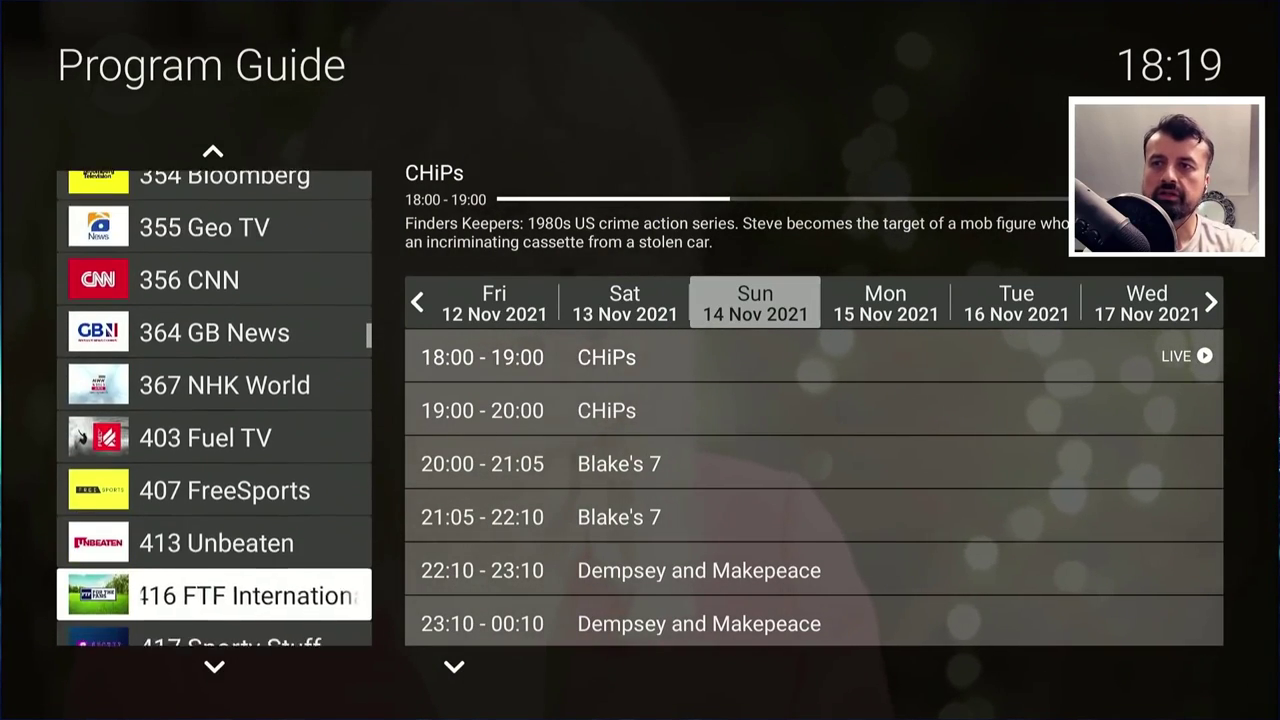
key("Down")
key("Down")
key("Down")
key("Down")
key("Down")
key("Down")
key("Down")
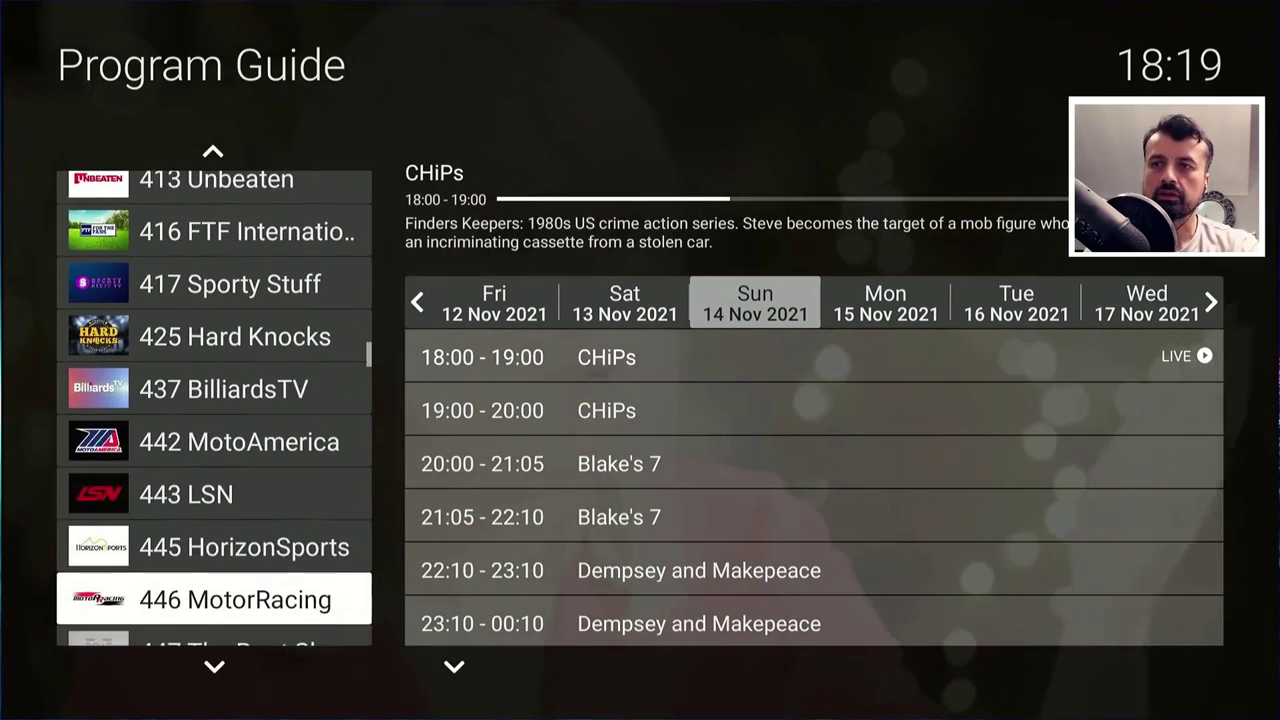
key("Down")
key("Down")
key("Down")
key("Down")
key("Down")
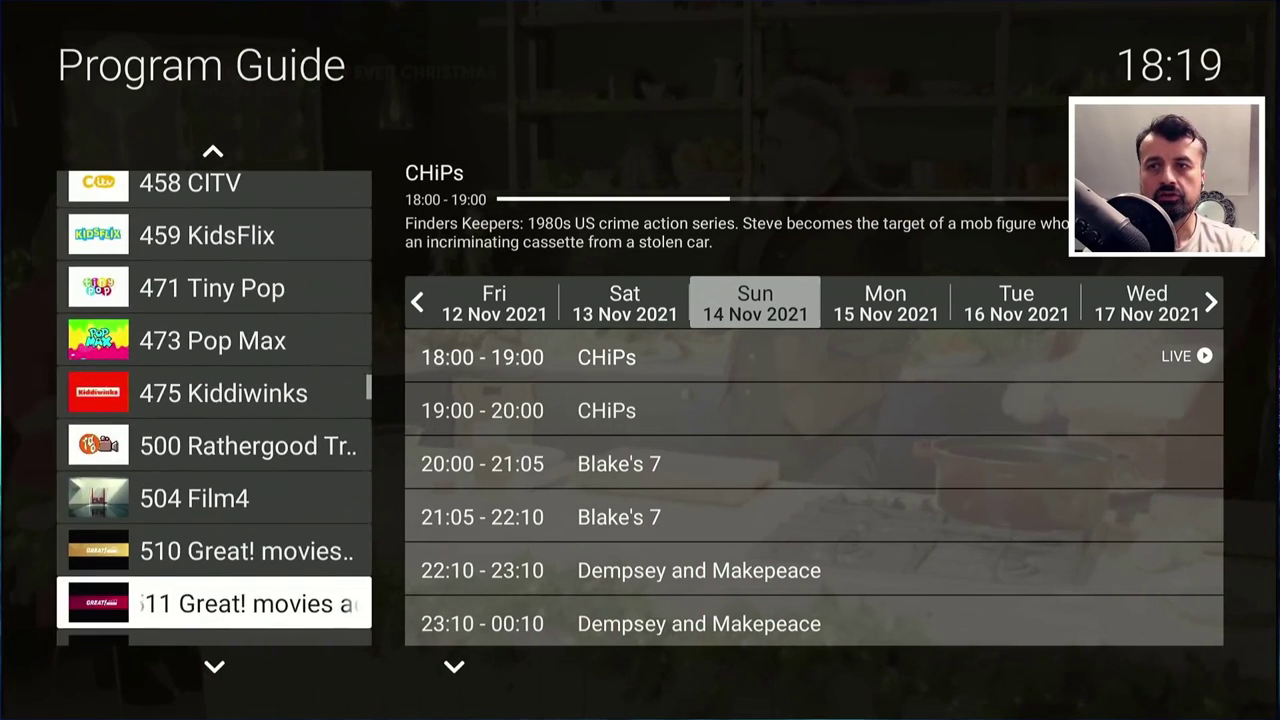
- Go to 620 Gems TV, check its schedule, and play Live Falling Auctions live
key("Down")
key("Down")
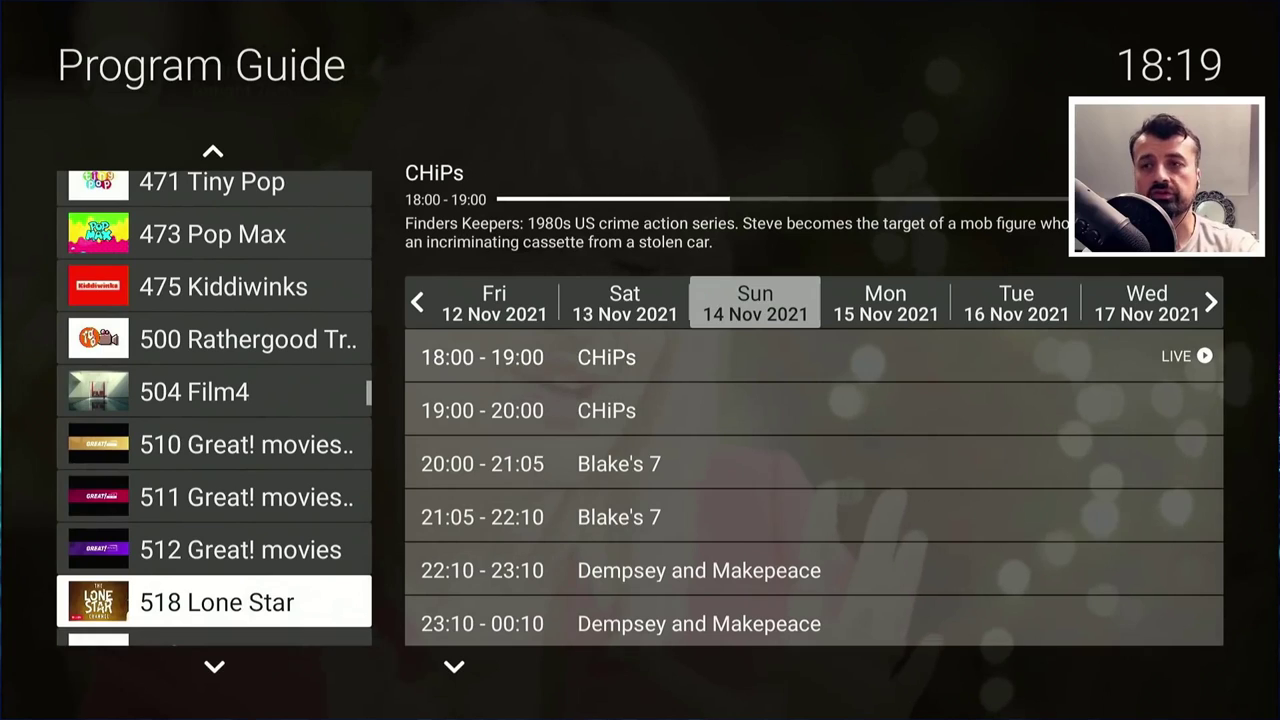
key("Down")
key("Down")
key("Down")
key("Down")
key("Down")
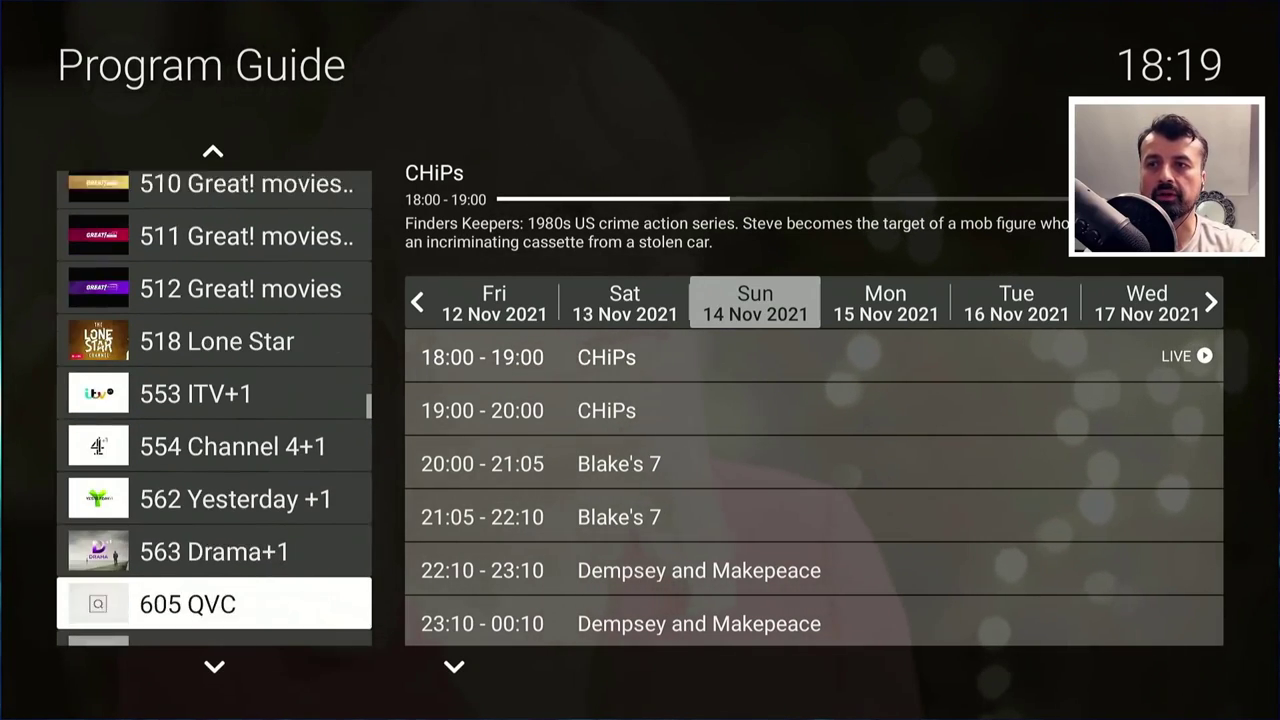
key("Down")
key("Down")
key("Down")
key("Down")
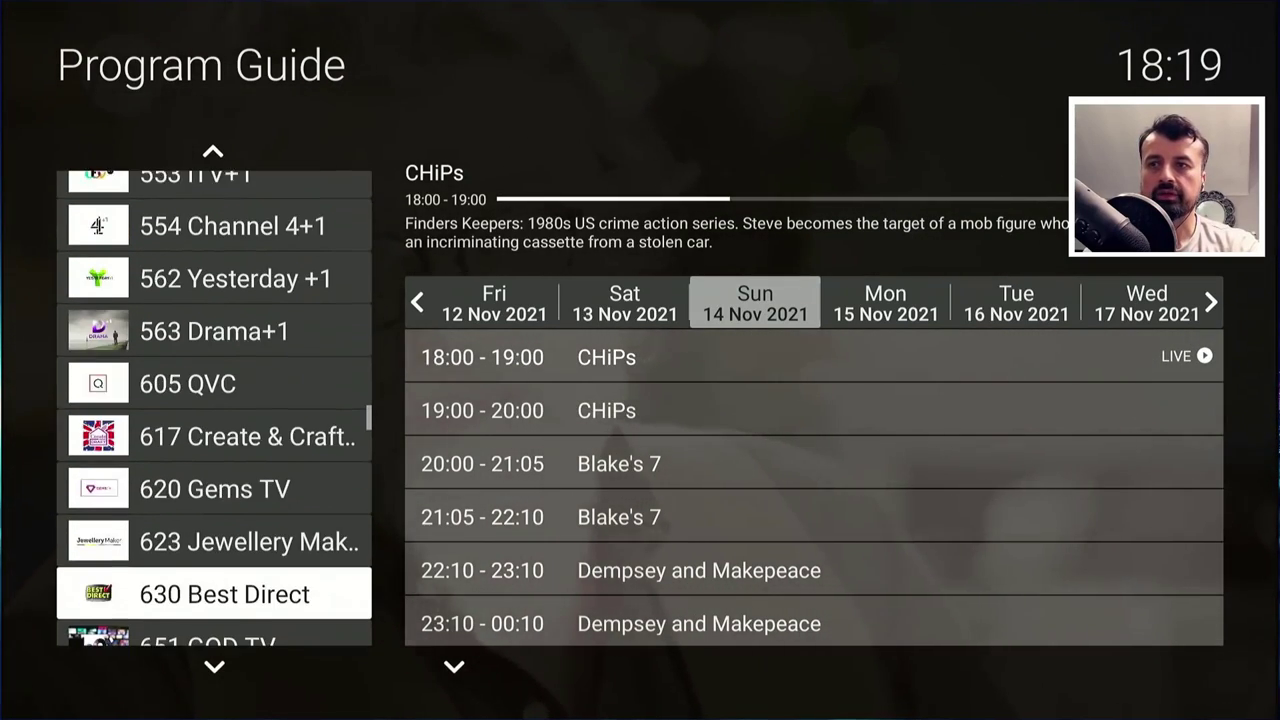
key("Up")
key("Up")
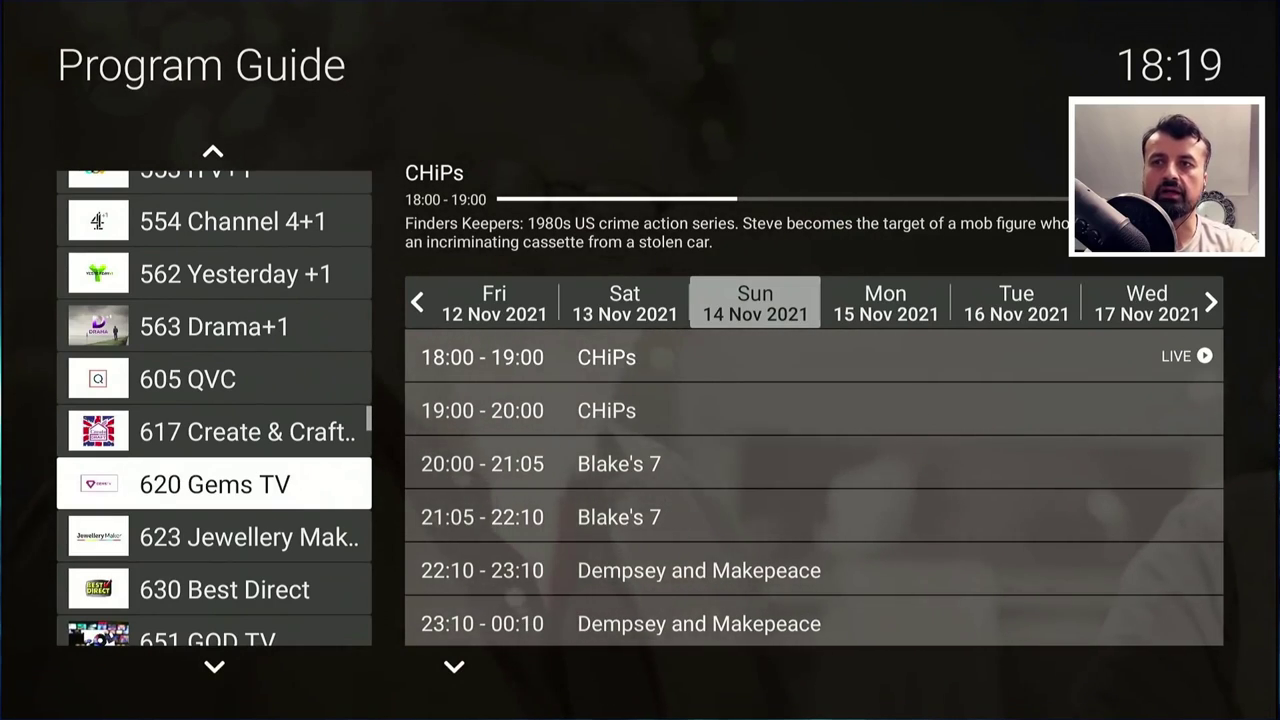
key("Right")
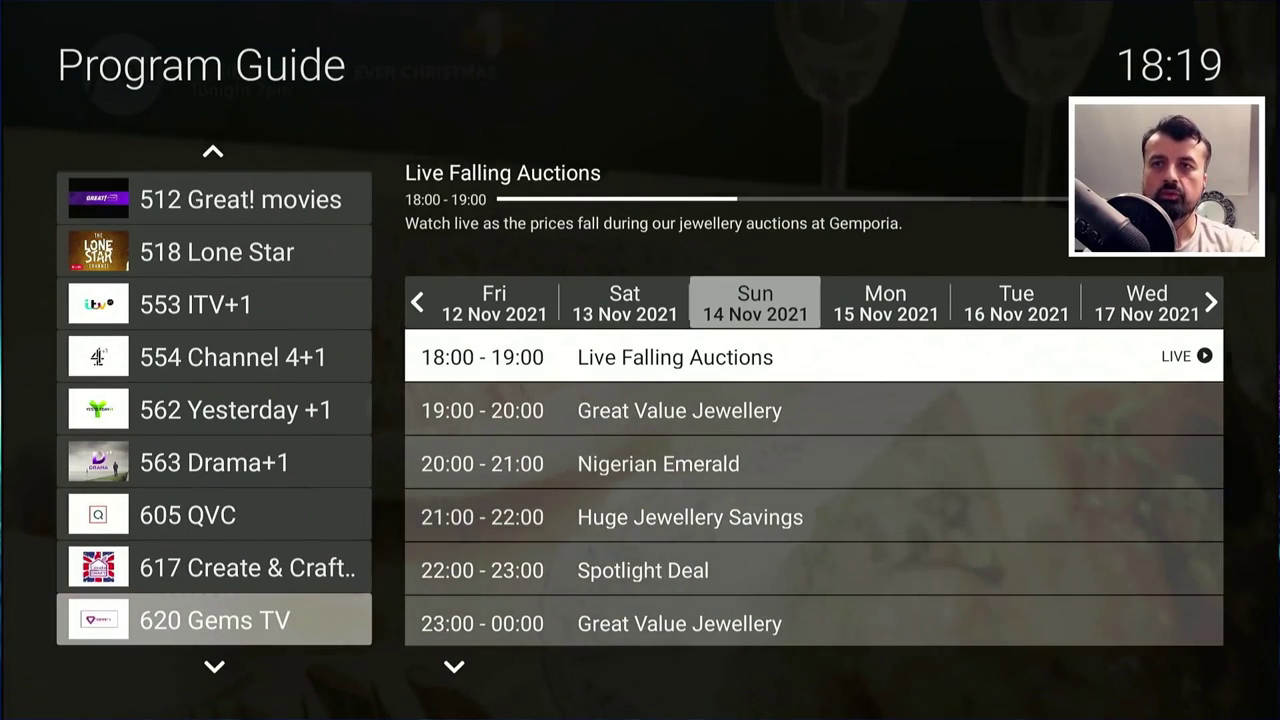
key("Down")
key("Up")
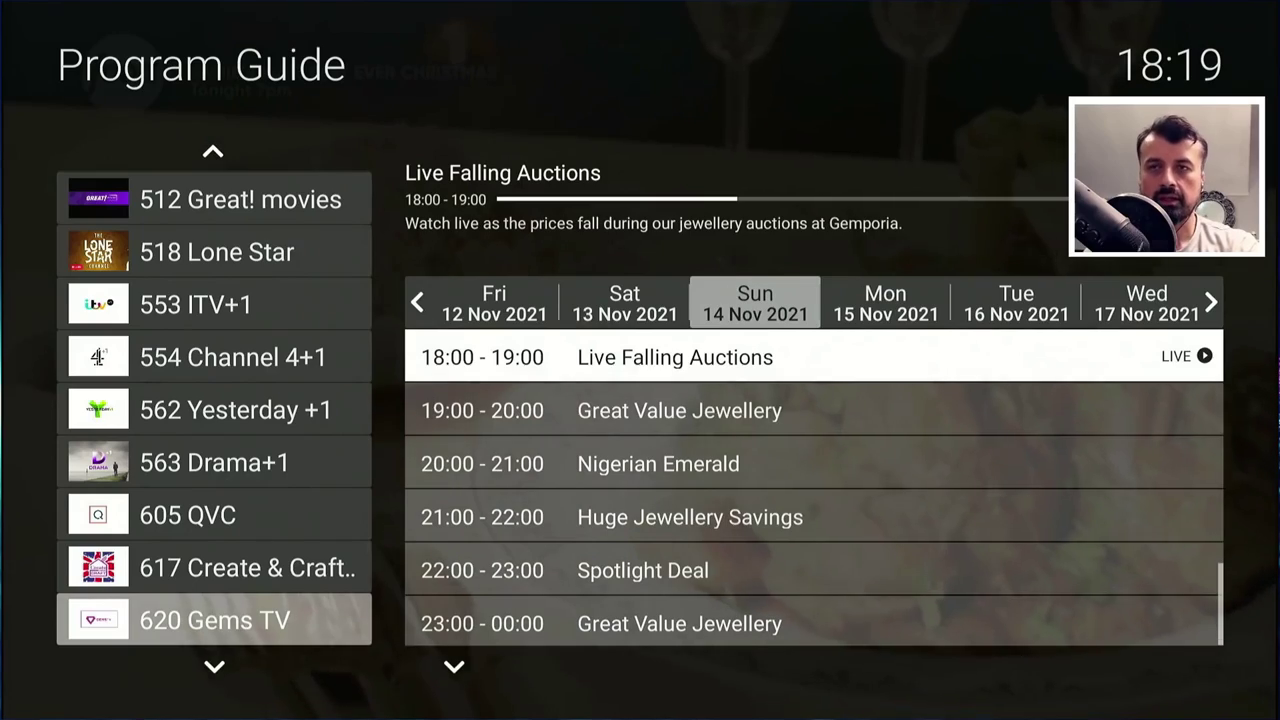
key("Return")
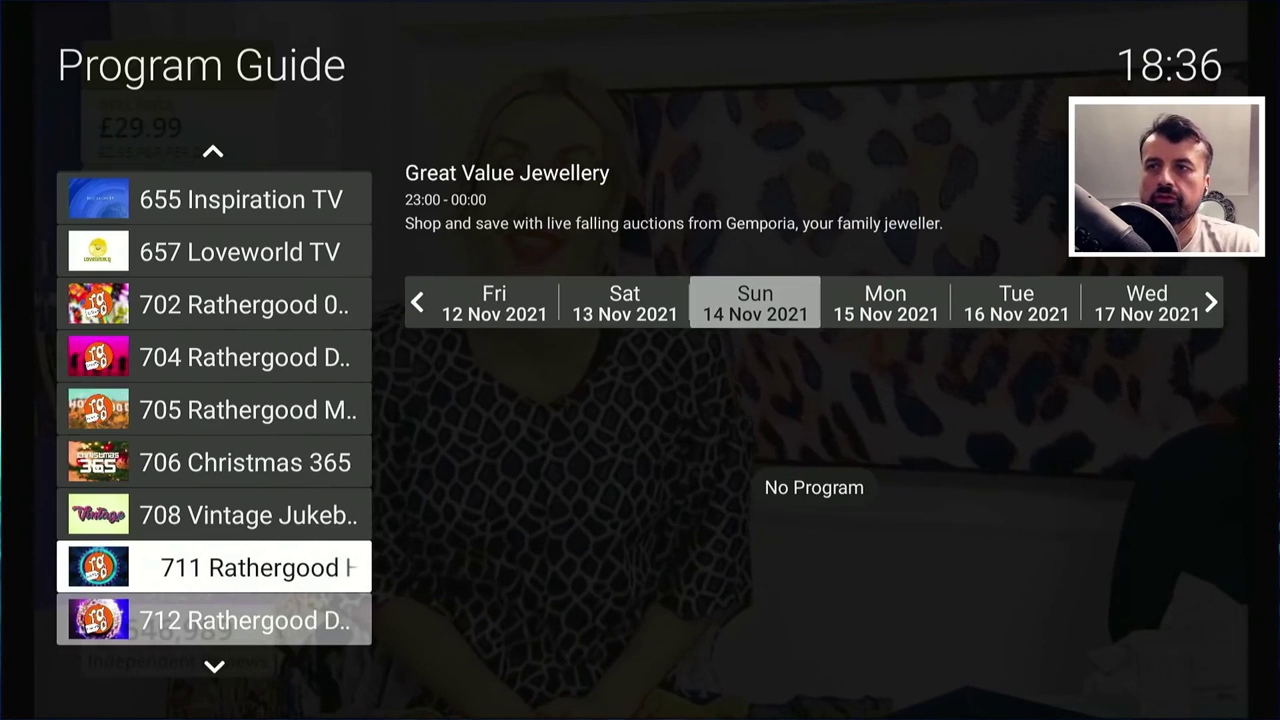
- Browse the Program Guide's channels from 655 Inspiration TV to 745 Spotlight TV
key("Up")
key("Up")
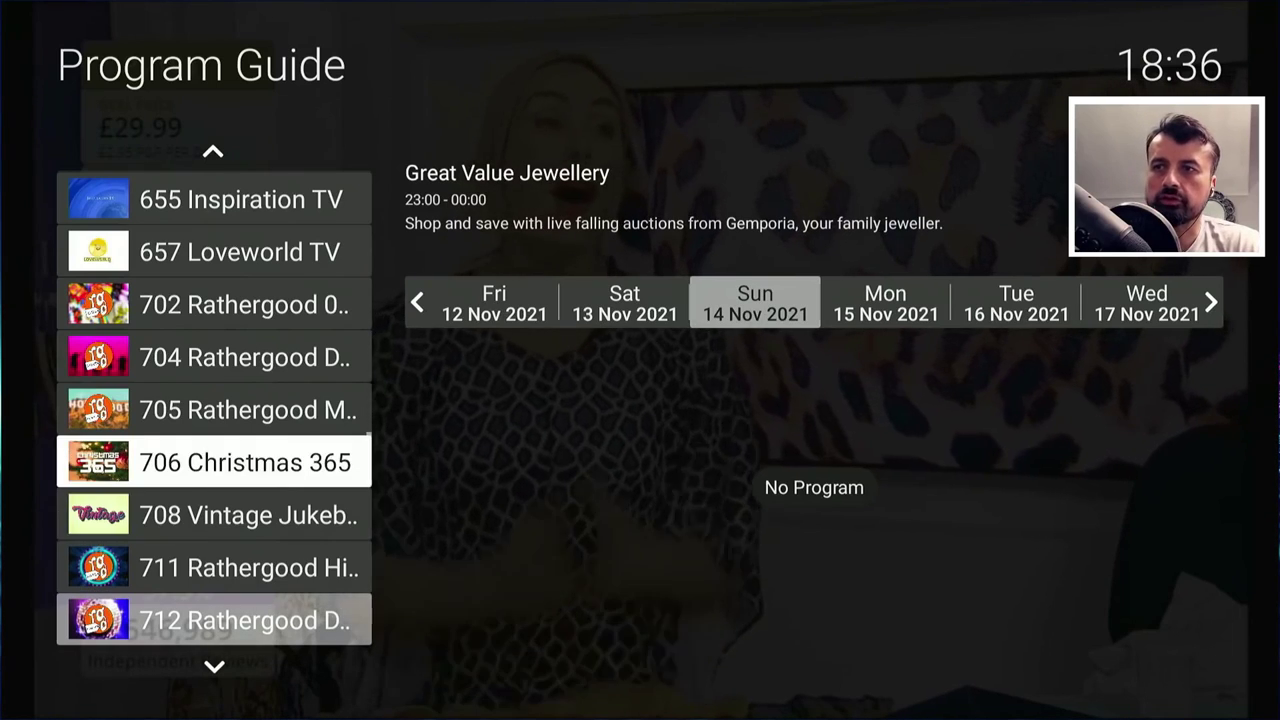
key("Up")
key("Up")
key("Up")
key("Up")
key("Up")
key("Up")
key("Up")
key("Down")
key("Down")
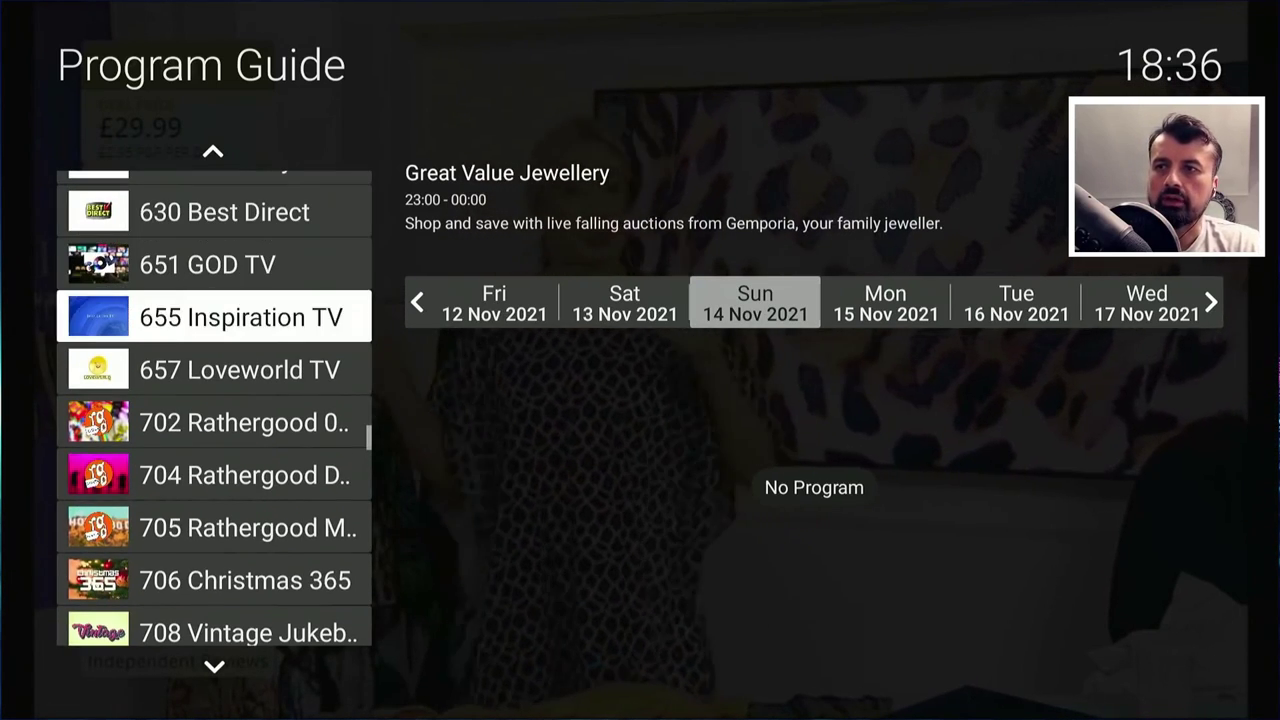
key("Down")
key("Down")
key("Down")
key("Down")
key("Down")
key("Down")
key("Down")
key("Down")
key("Down")
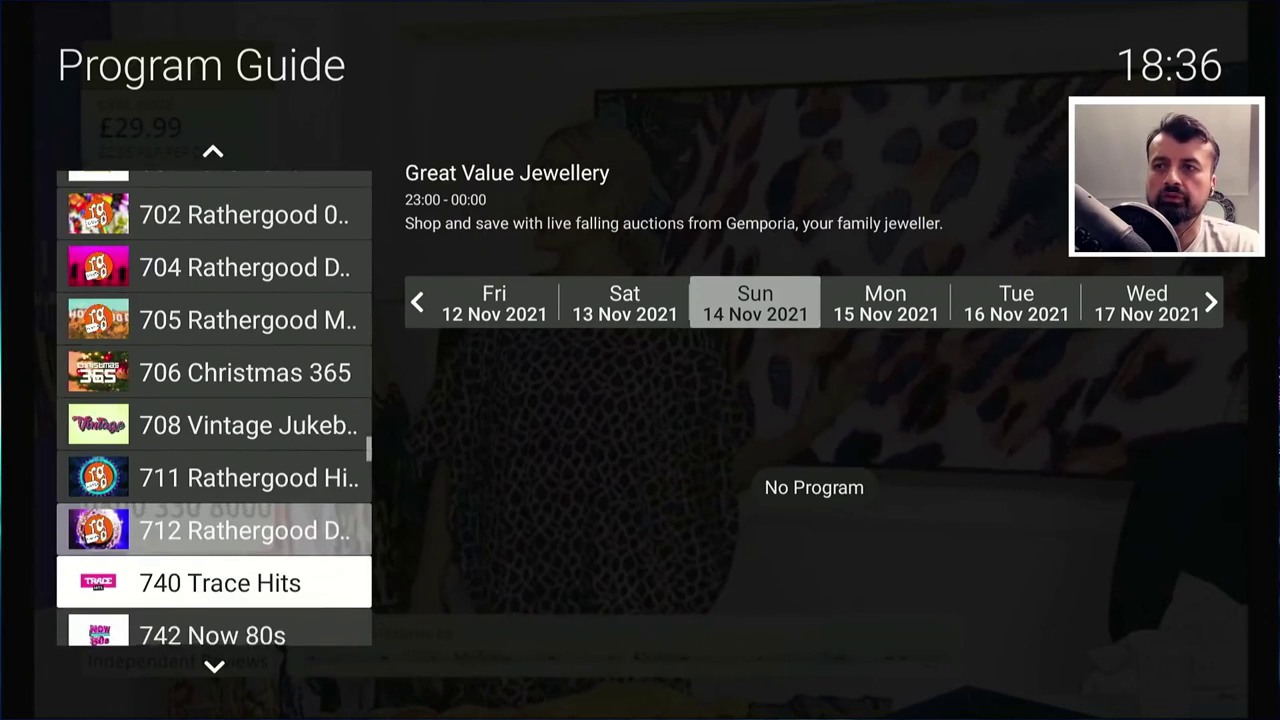
key("Down")
key("Down")
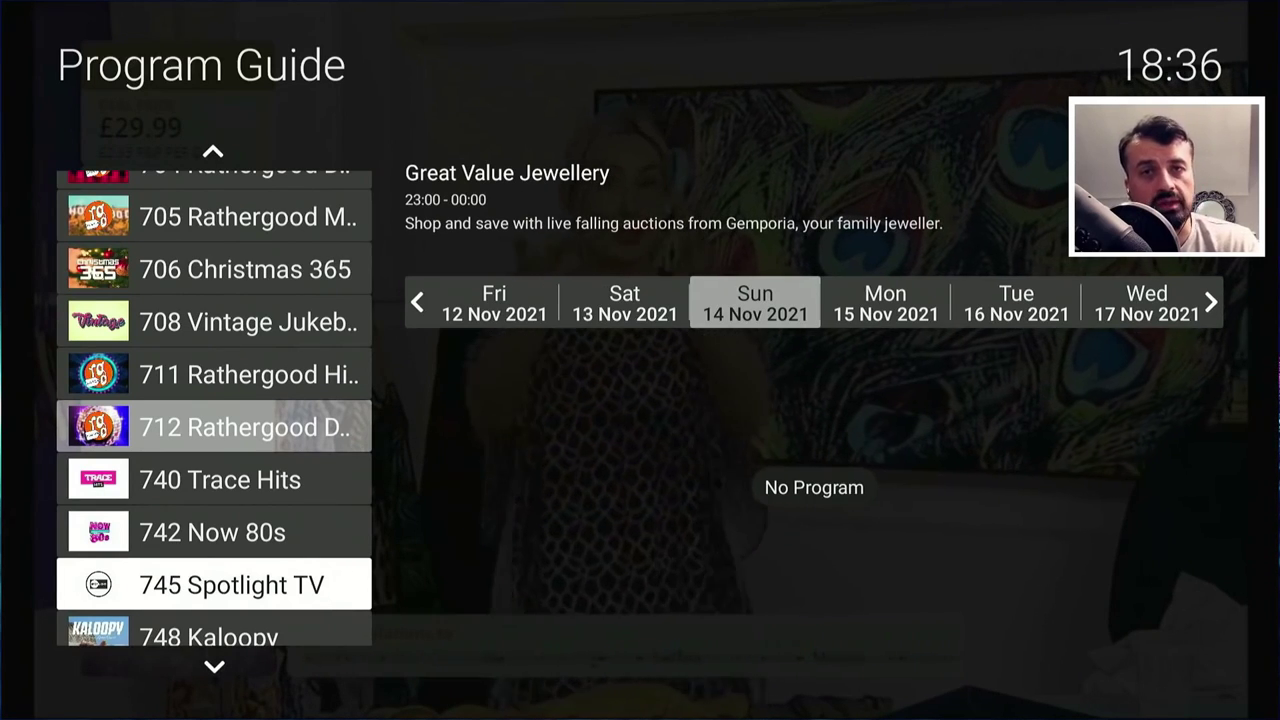
key("Up")
key("Up")
key("Up")
key("Up")
key("Up")
key("Up")
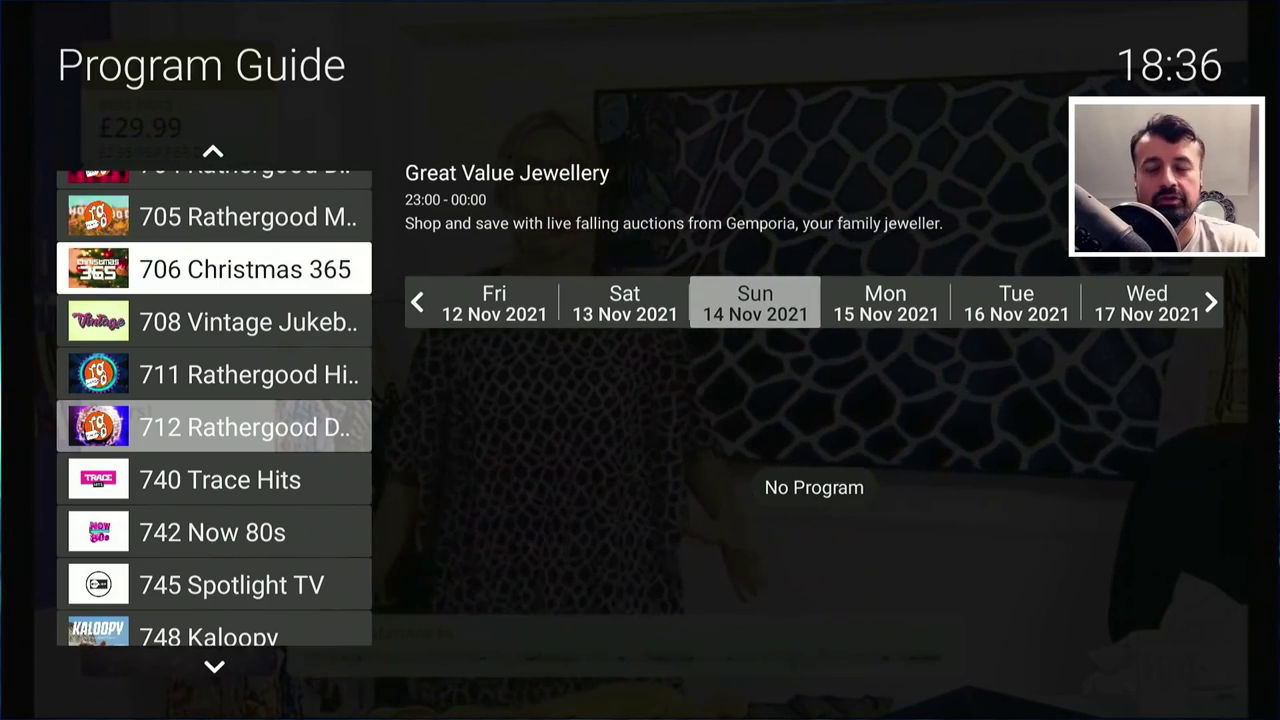
- Add the playing Gems TV channel to Favorites from the player menu
key("Escape")
key("Return")
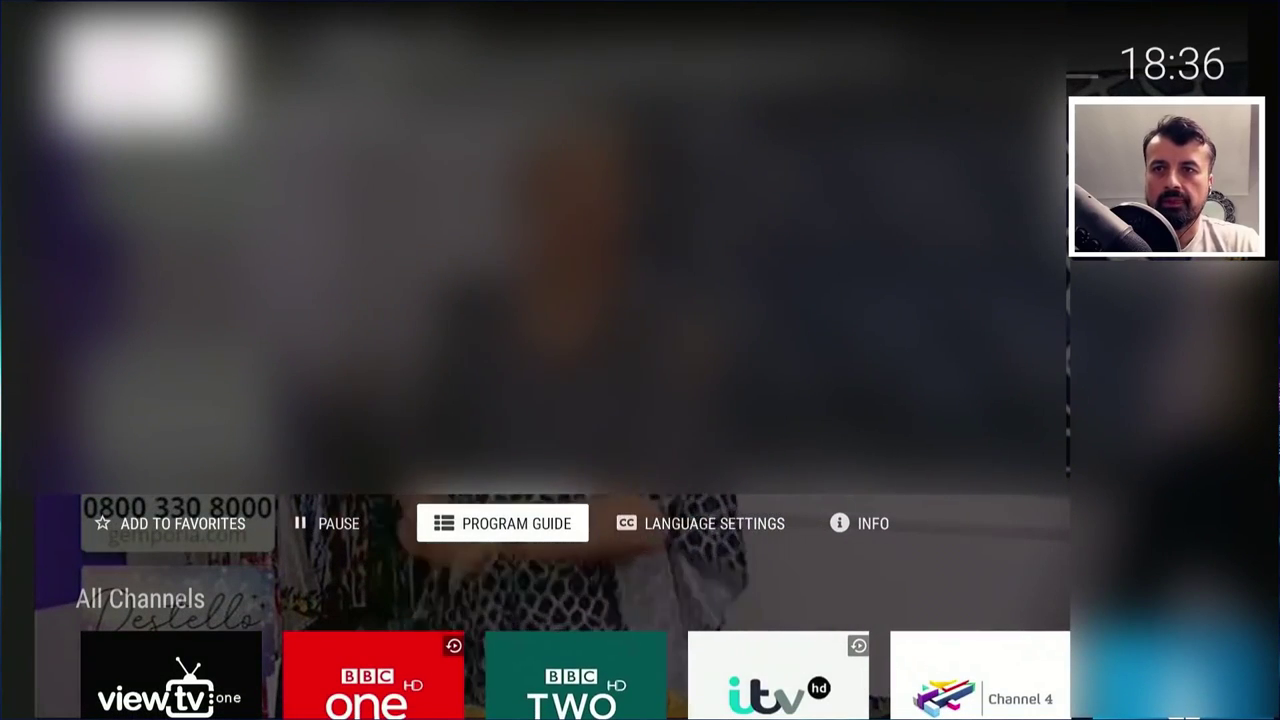
key("Left")
key("Left")
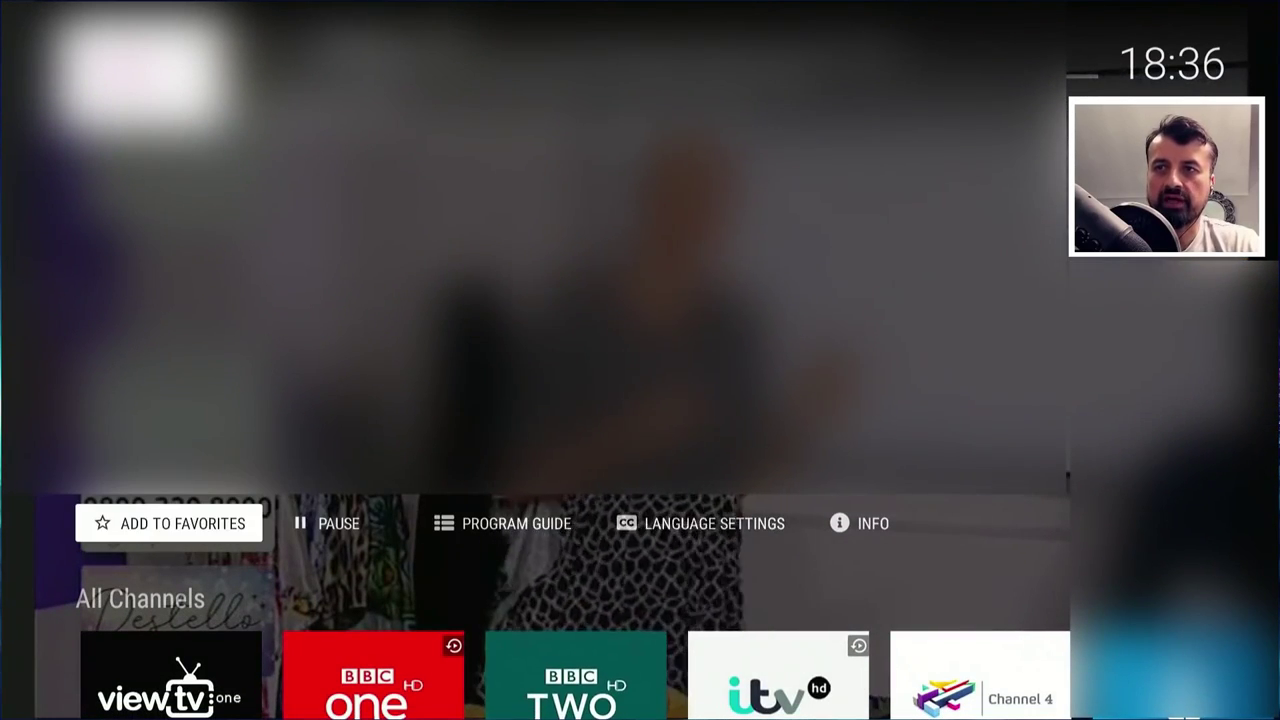
key("Return")
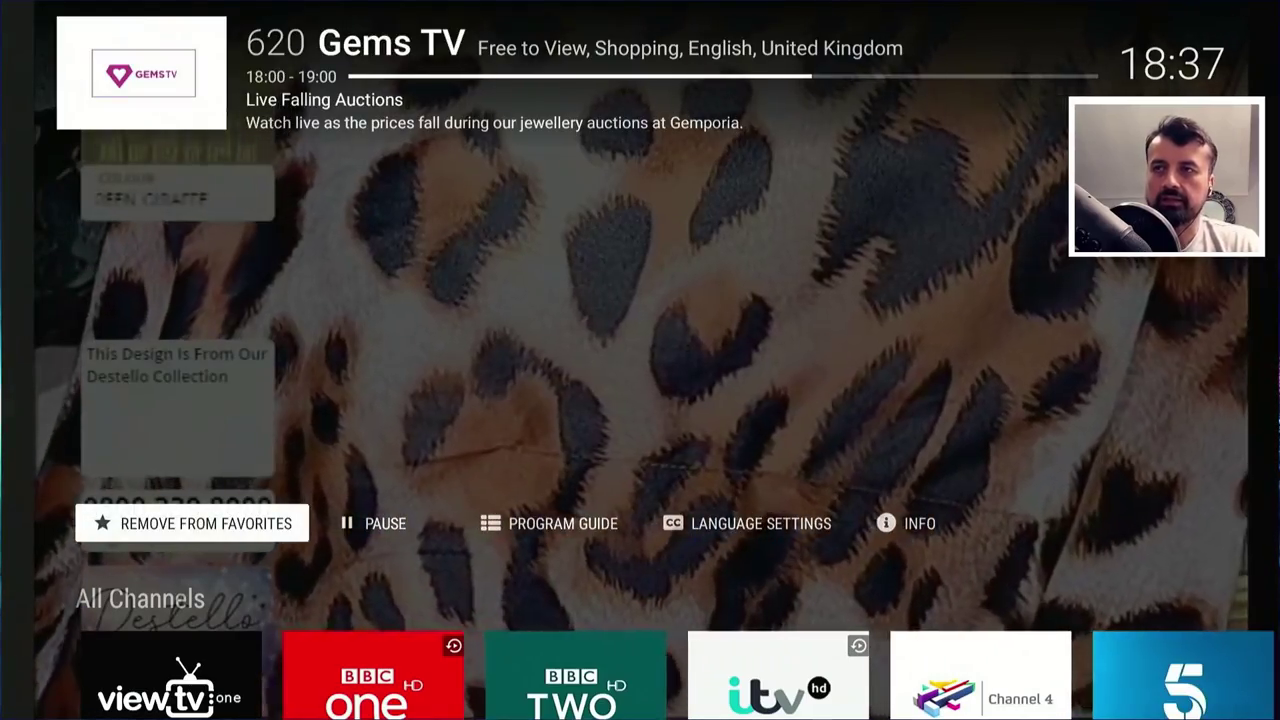
key("Escape")
- Tune to 437 BilliardsTV's live 18:30 10-Ball Championship from the Program Guide
key("Return")
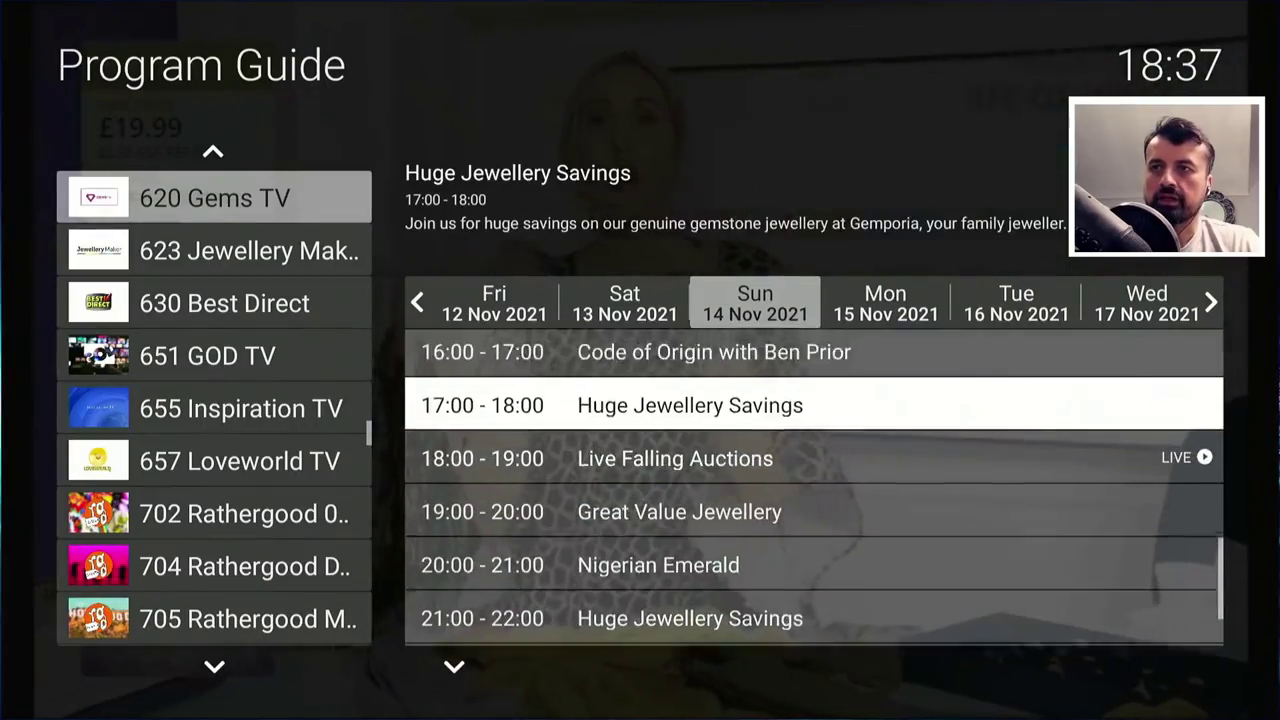
key("Up")
key("Left")
key("Up")
key("Up")
key("Up")
key("Up")
key("Up")
key("Up")
key("Up")
key("Up")
key("Up")
key("Up")
key("Up")
key("Up")
key("Up")
key("Up")
key("Up")
key("Up")
key("Up")
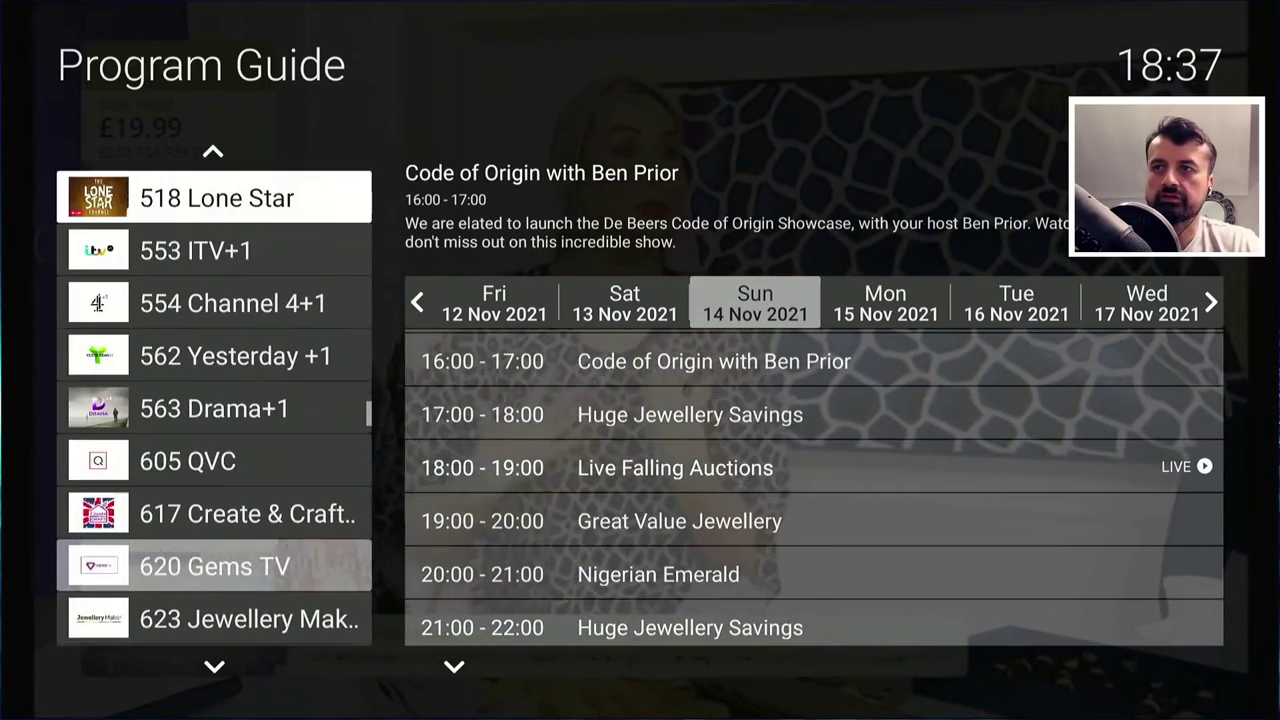
key("Down")
key("Down")
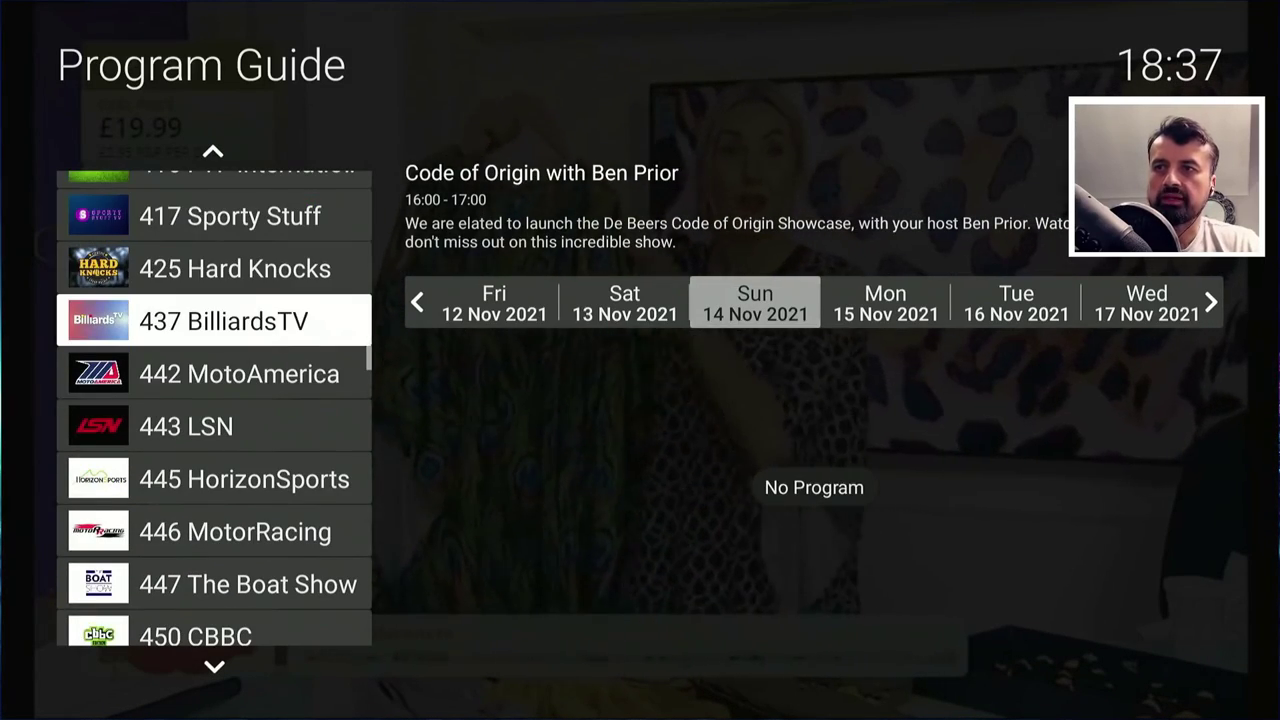
key("Right")
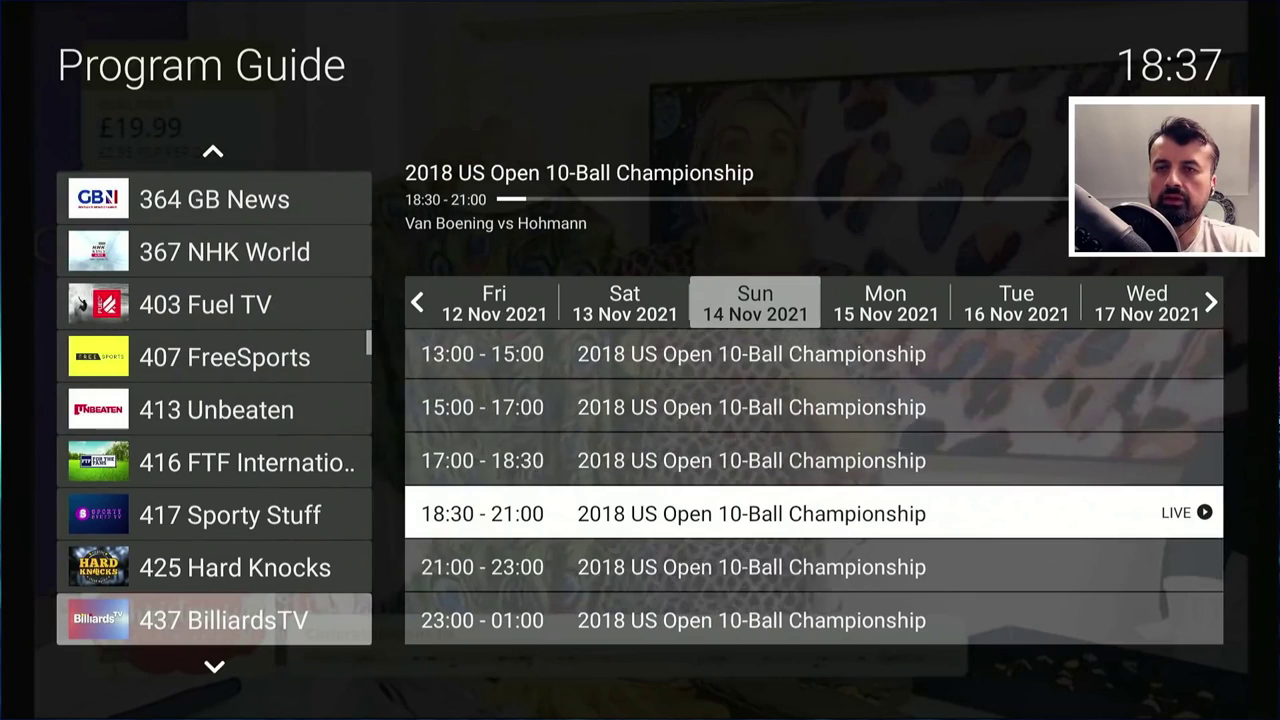
key("Return")
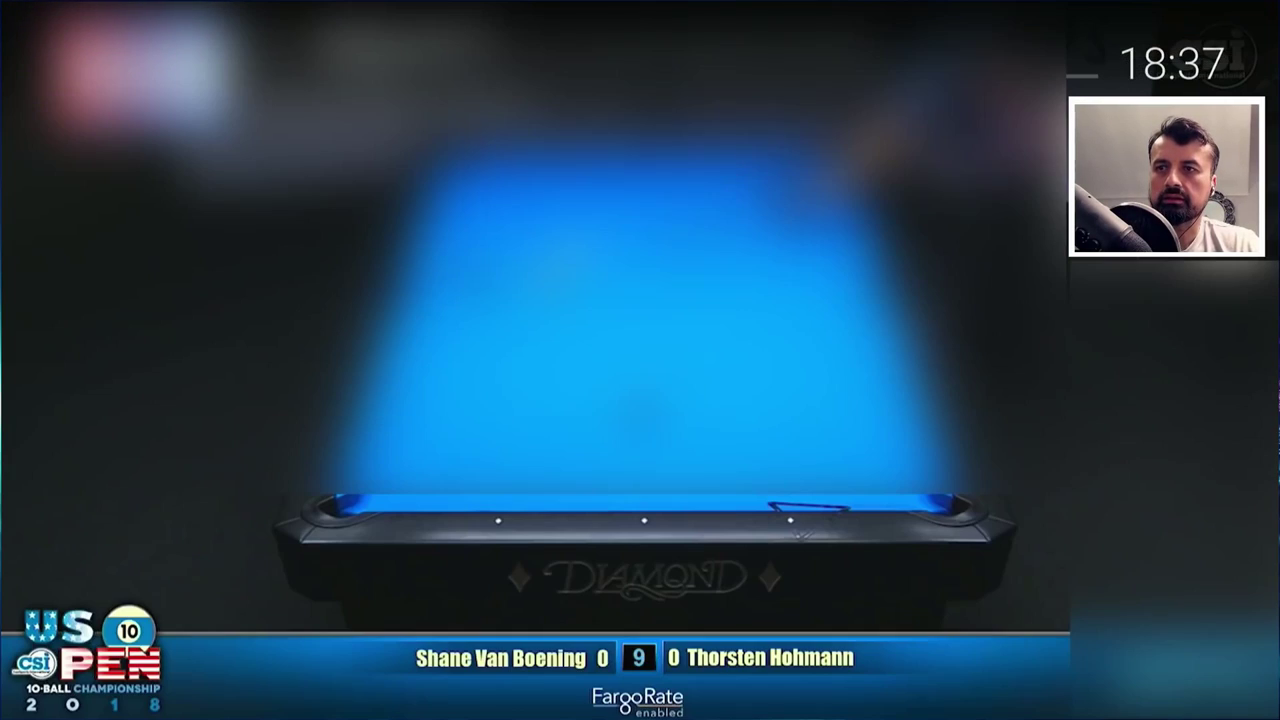
- Add BilliardsTV to Favorites and switch to the cooking channel
key("Return")
key("Left")
key("Left")
key("Return")
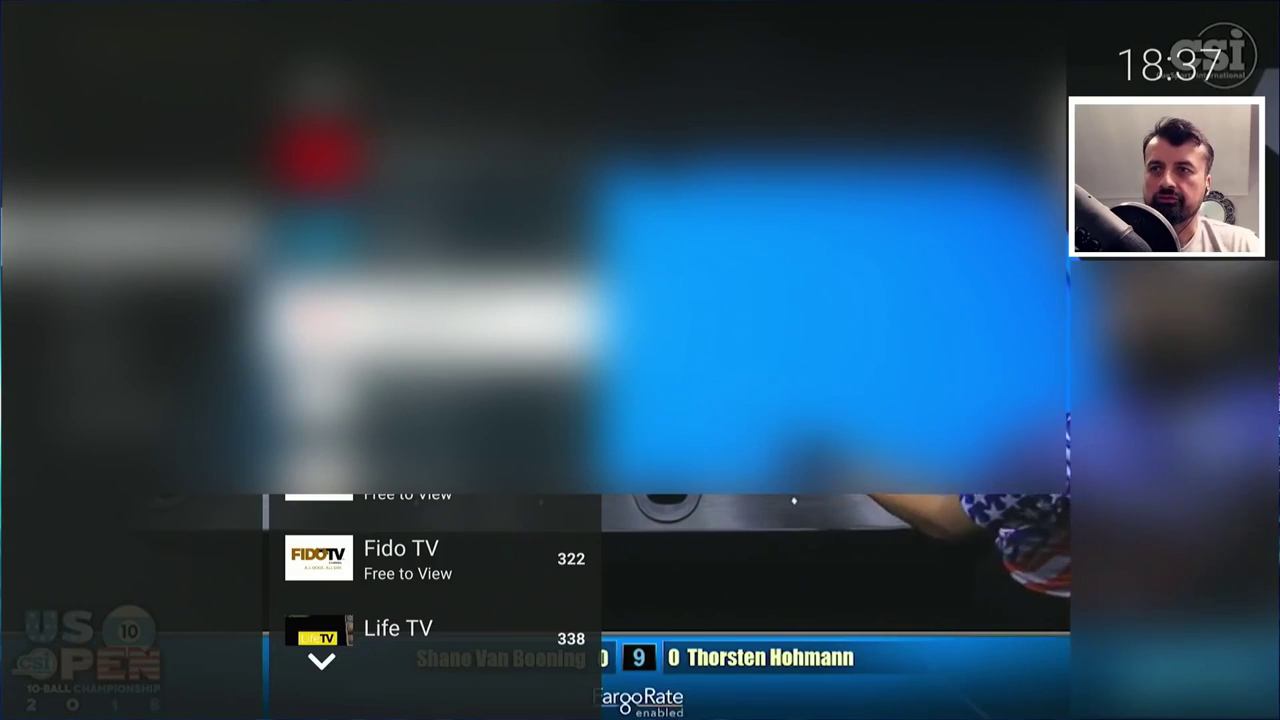
key("Return")
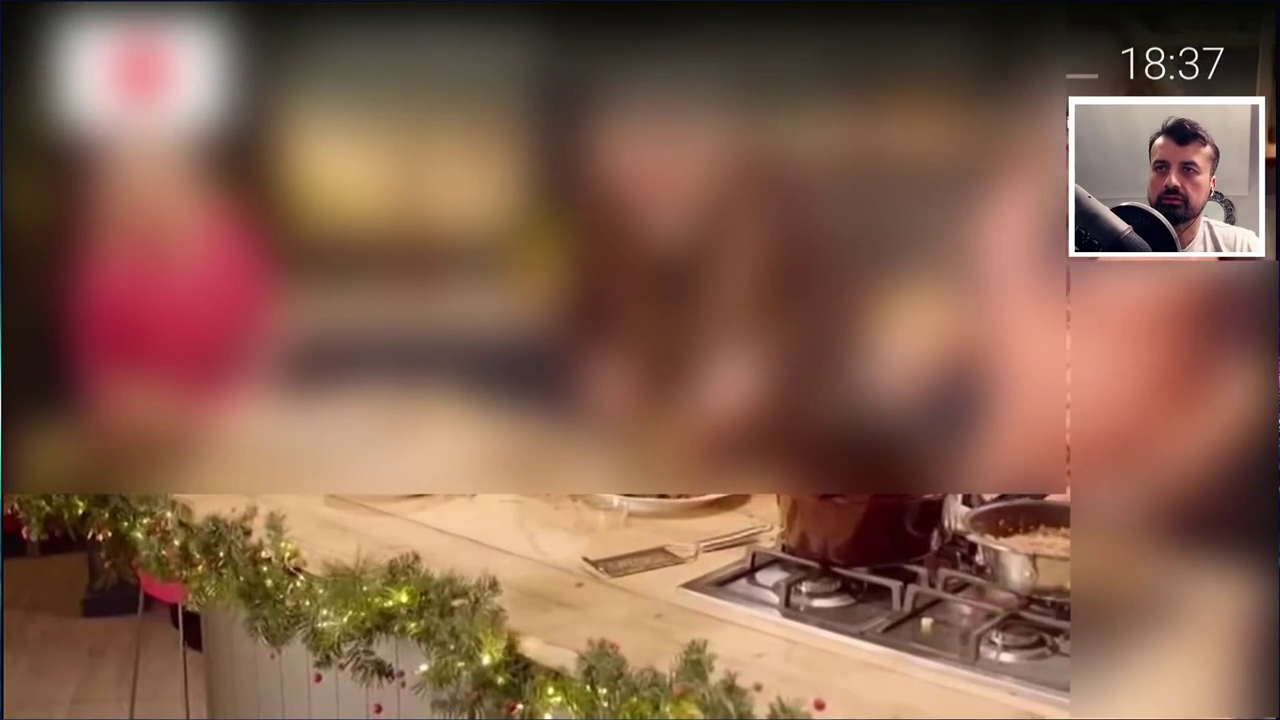
- Add the Food Network cooking channel to Favorites from the player menu
key("Return")
key("Right")
key("Left")
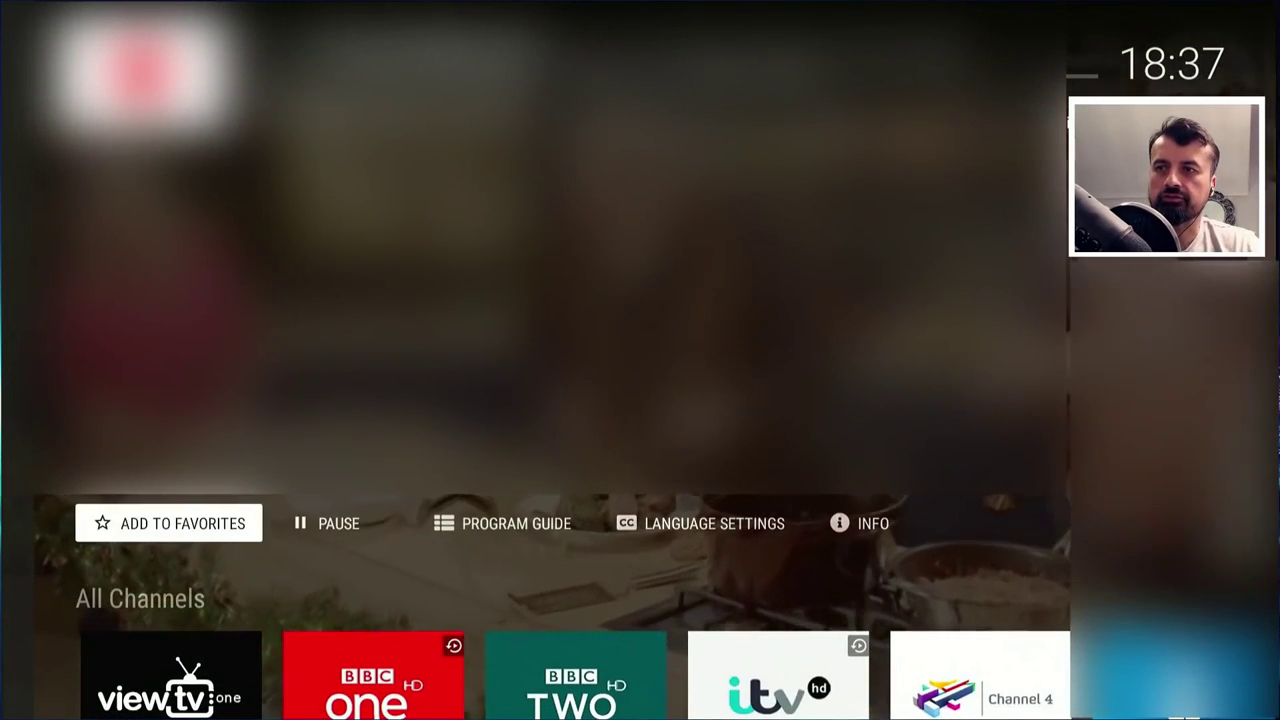
key("Down")
key("Up")
key("Return")
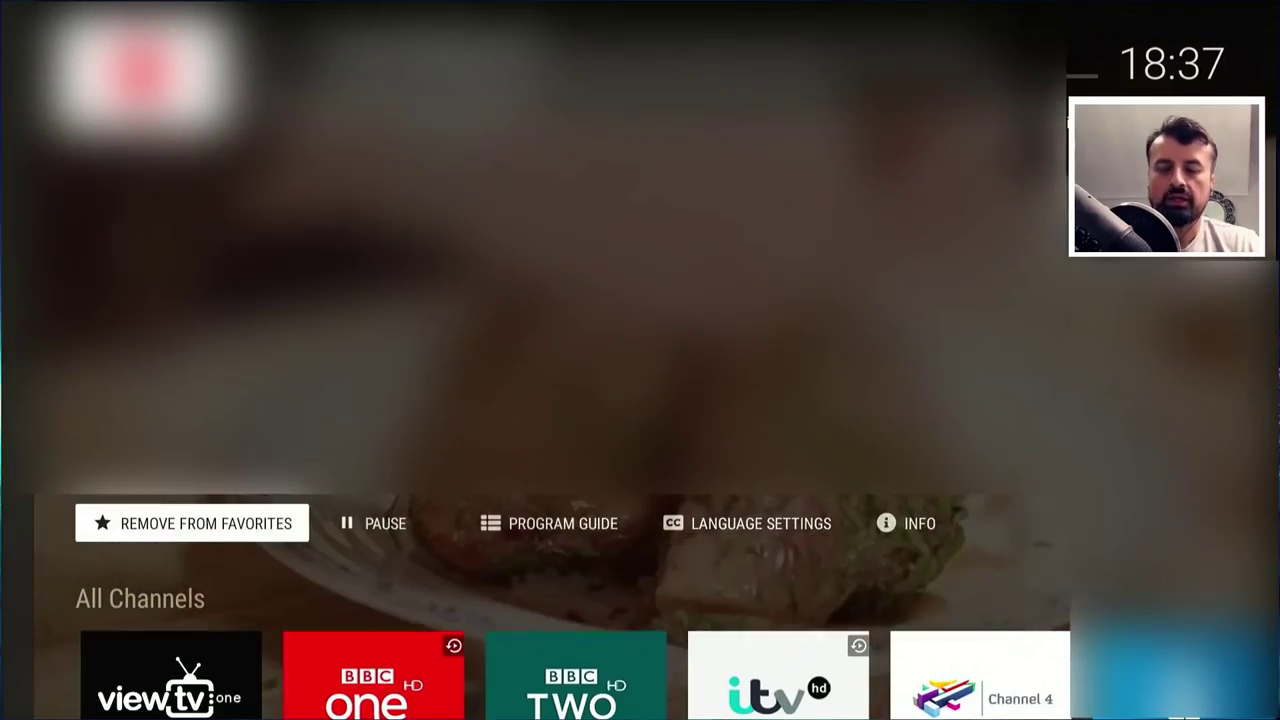
- Leave the player and return to the Kapang TV home screen's main sections
key("Escape")
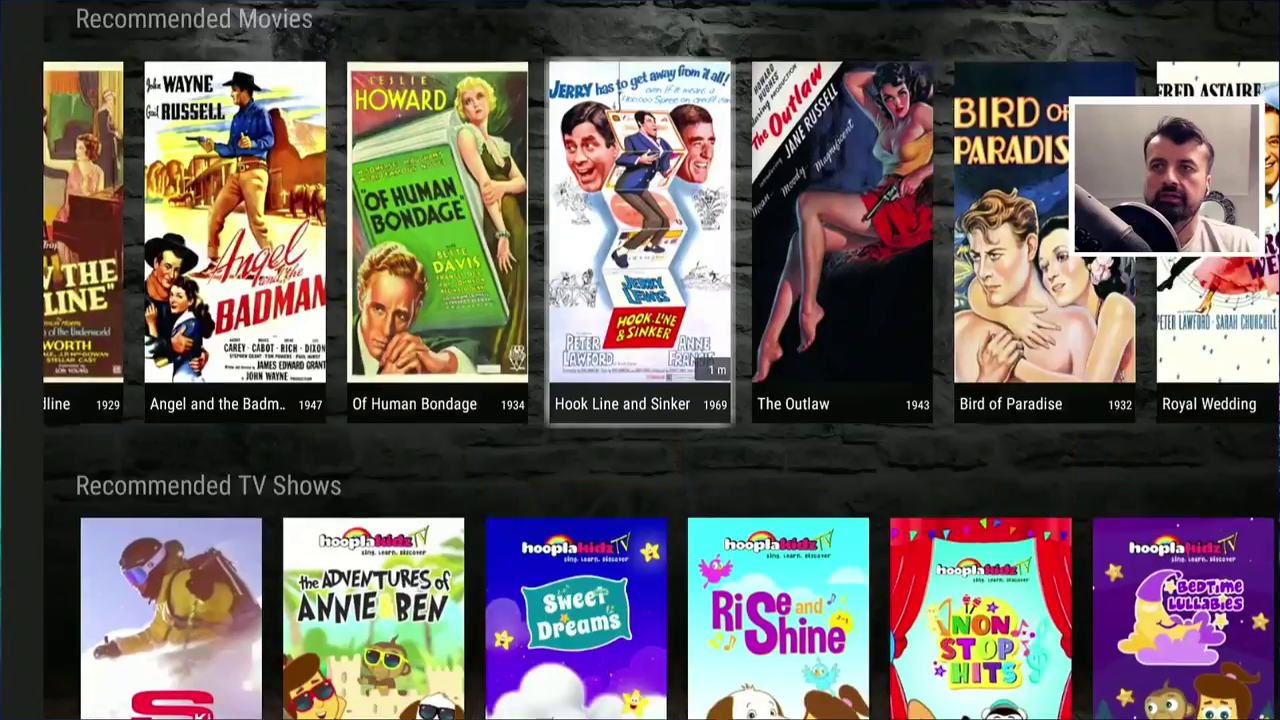
key("Up")
key("Up")
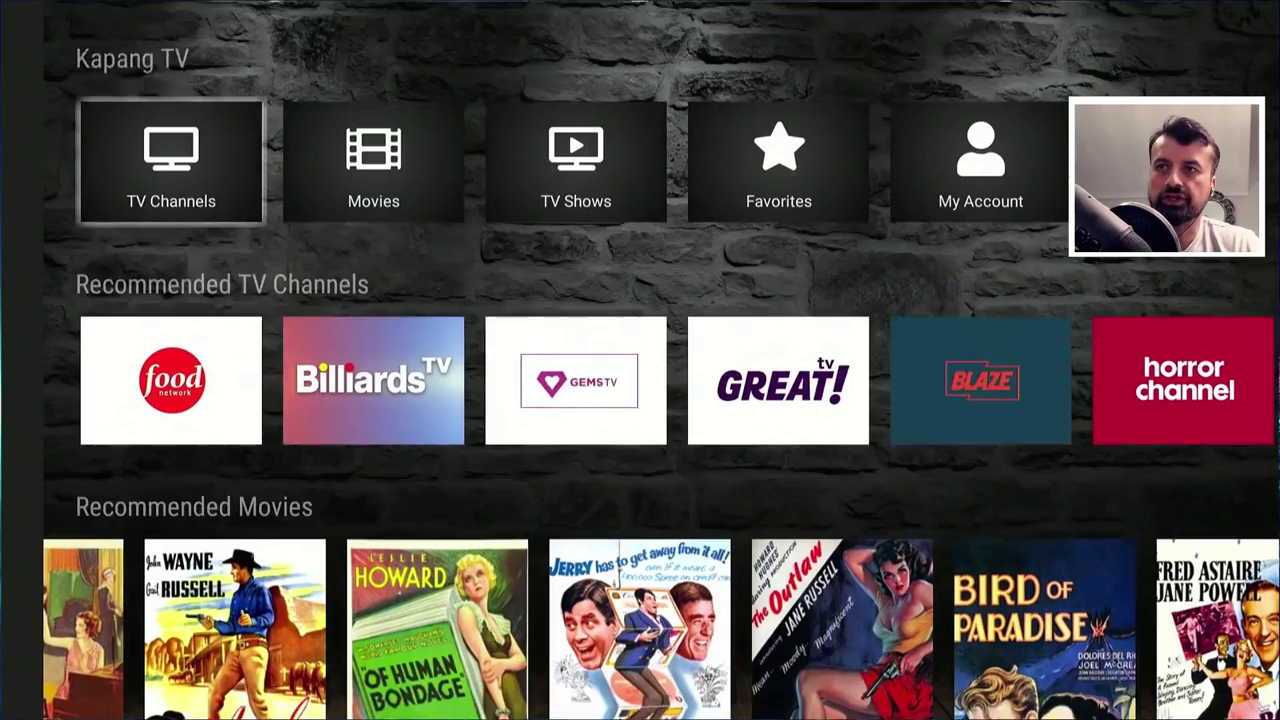
- Open Favorites (Gems TV, BilliardsTV, Food Network) and play 437 BilliardsTV's live championship
key("Down")
key("Up")
key("Right")
key("Right")
key("Right")
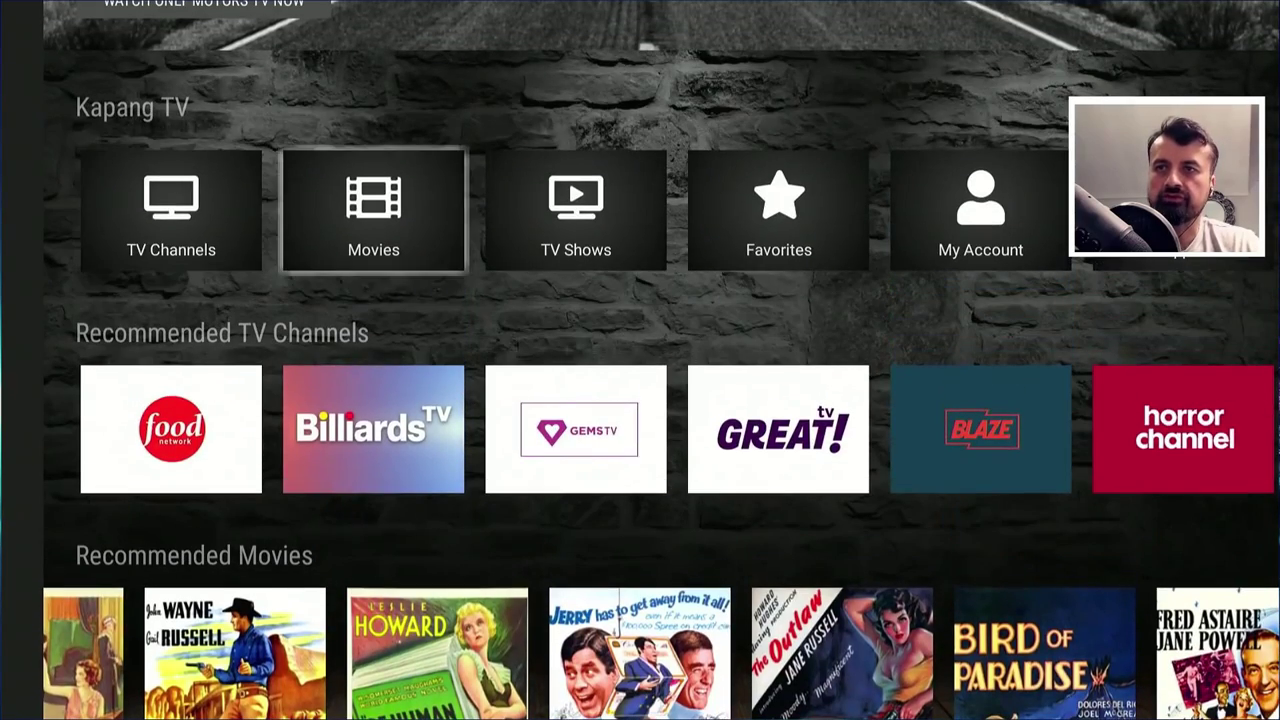
key("Return")
key("Left")
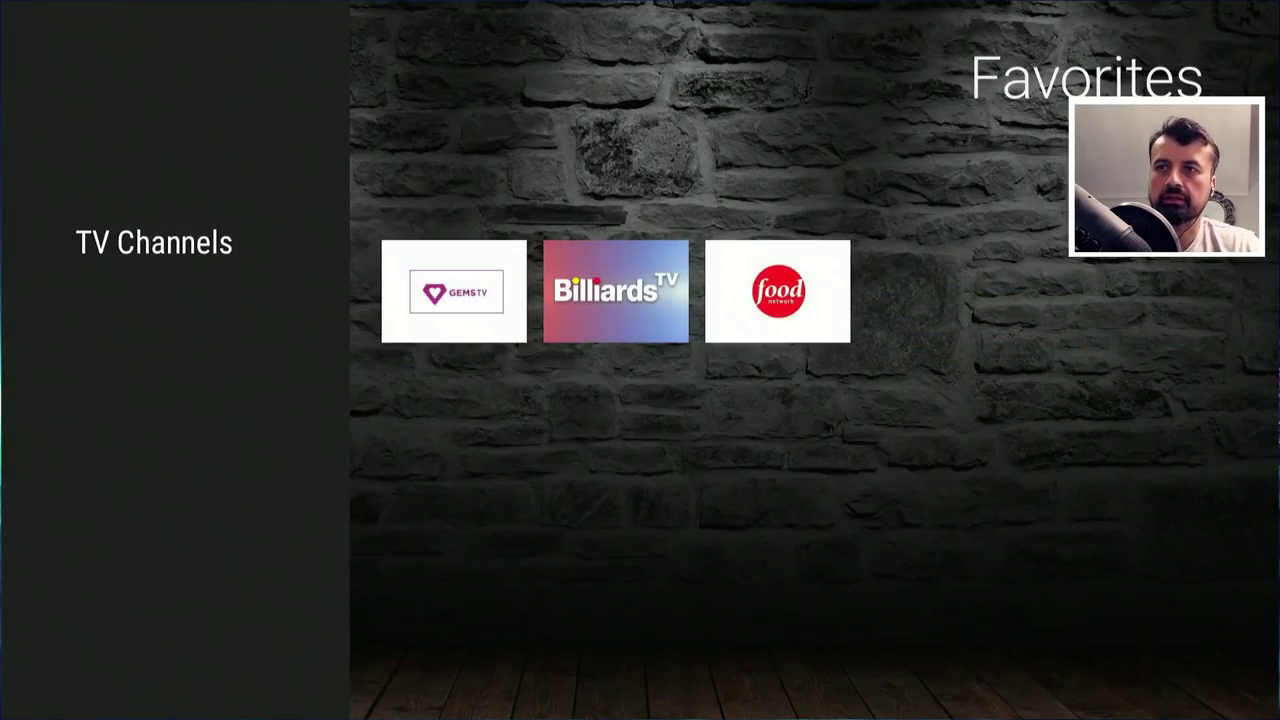
key("Right")
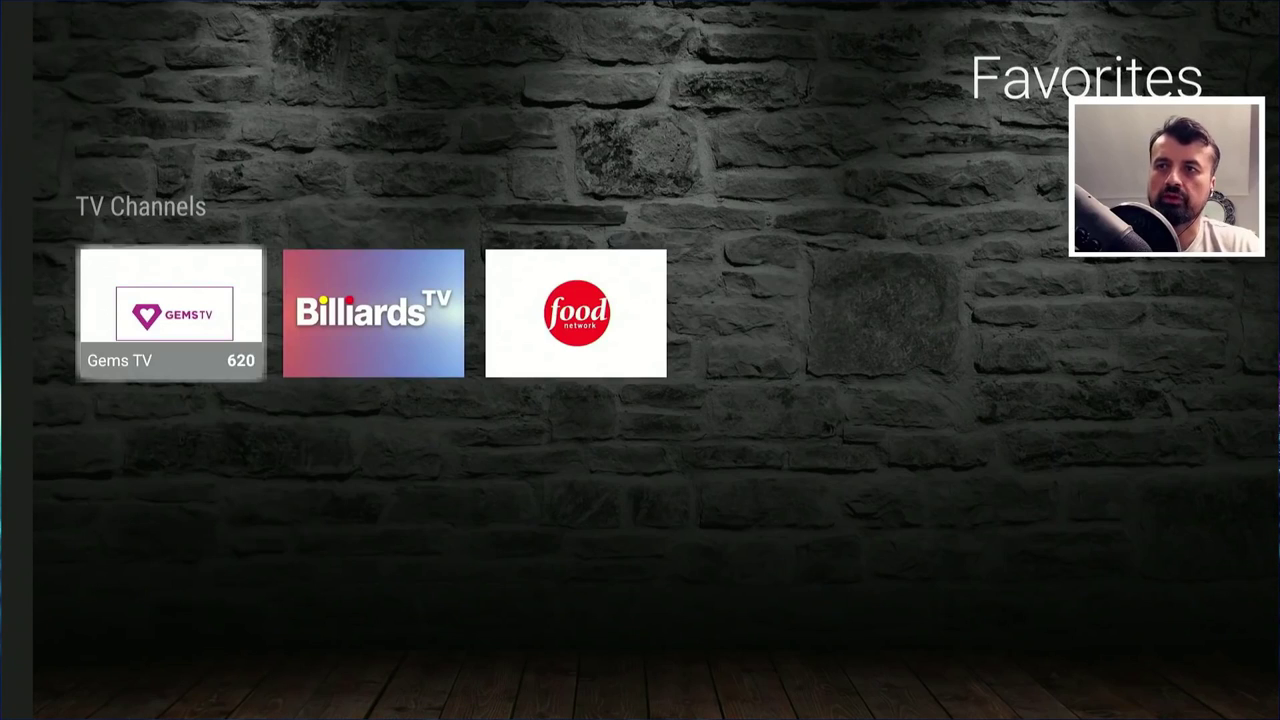
key("Right")
key("Right")
key("Left")
key("Return")
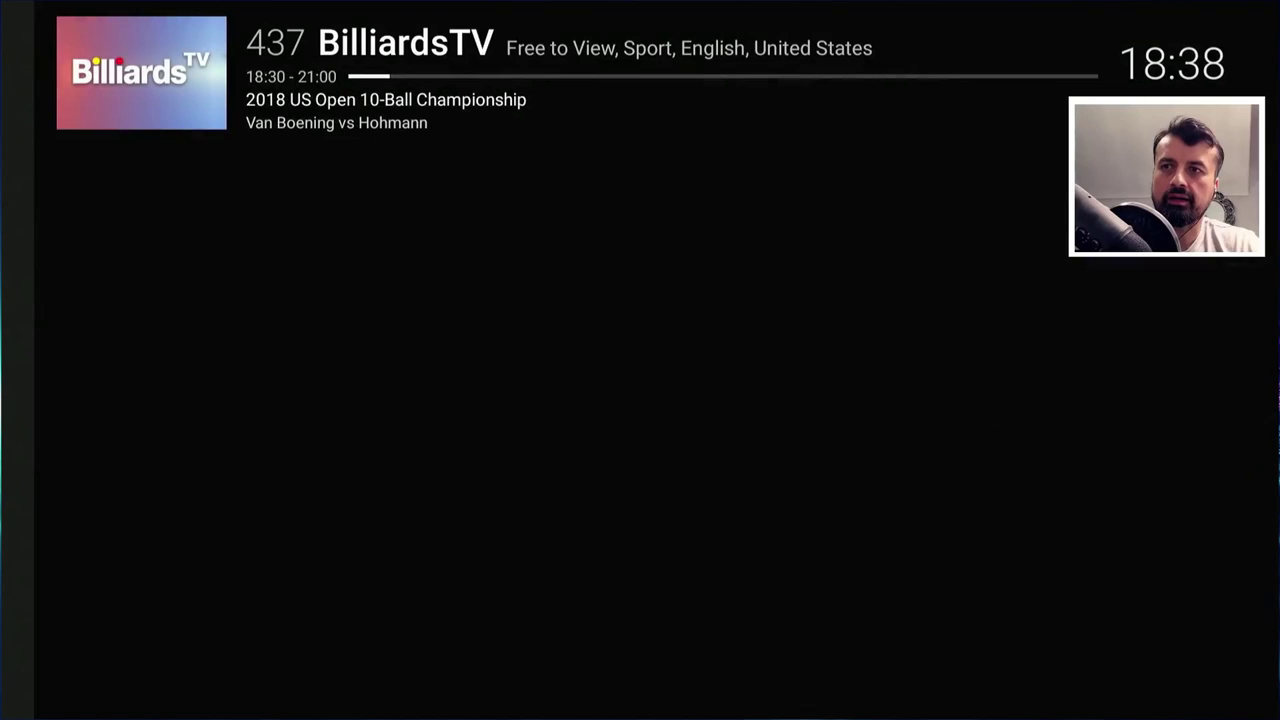